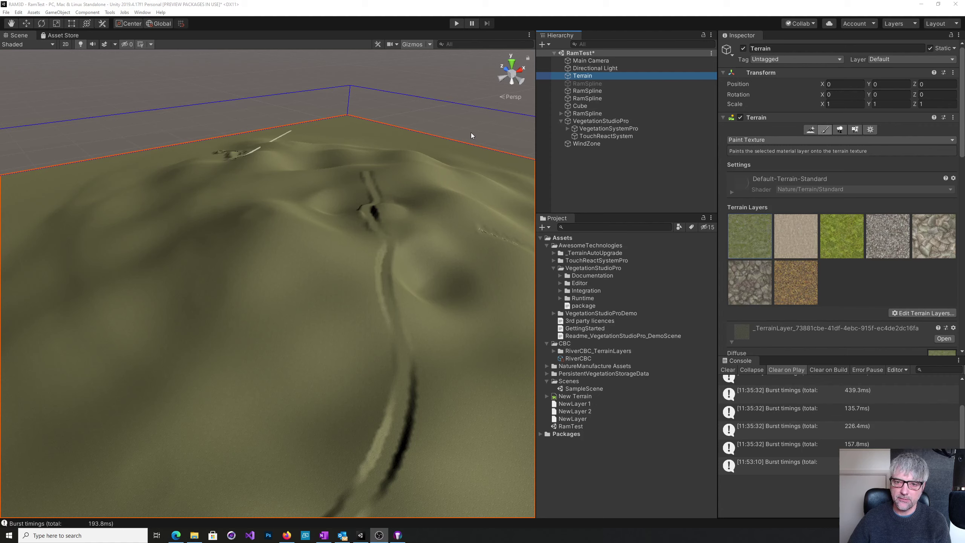
- Review the Terrain object's Paint Texture layers, from sand to the pebble and leaf textures, and select the fourth, gravel layer
click(588, 76)
click(588, 76)
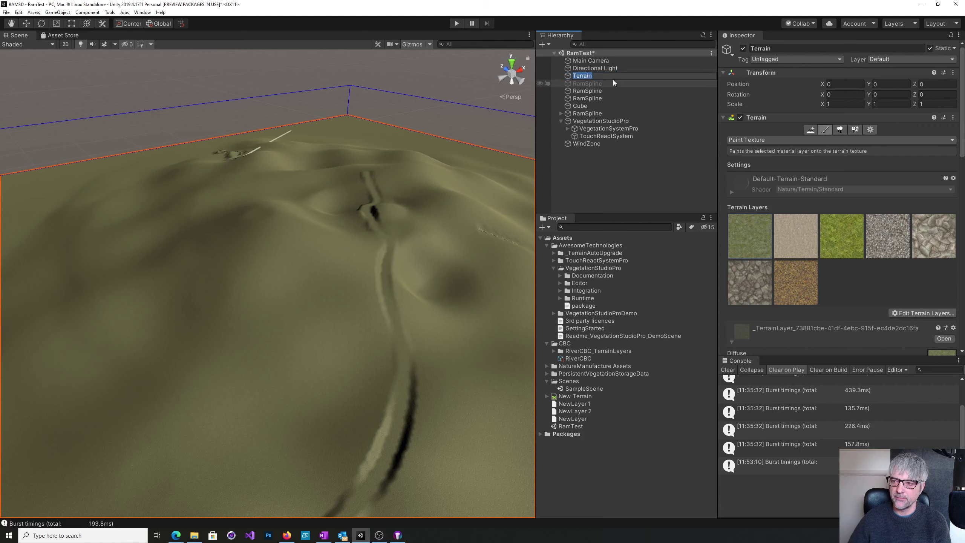
click(756, 140)
click(756, 141)
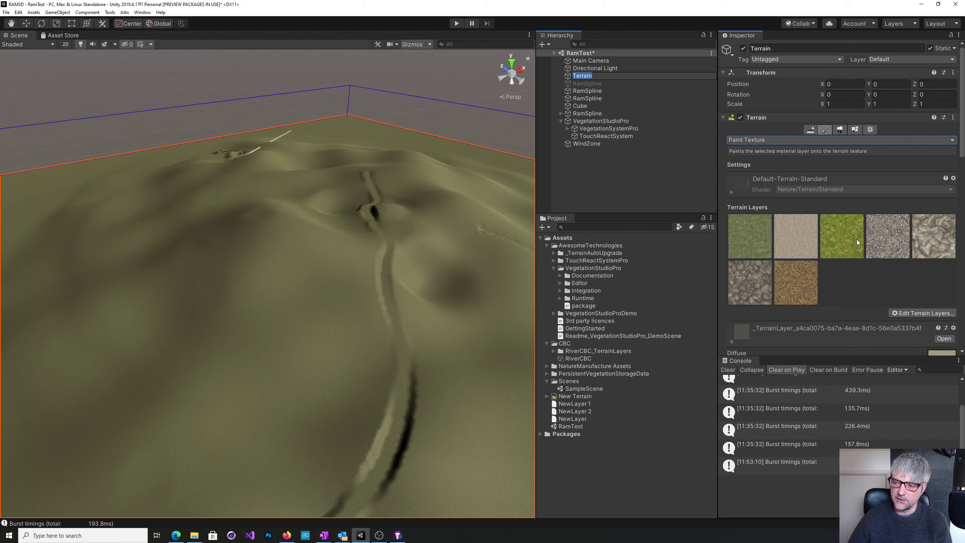
click(893, 242)
click(933, 246)
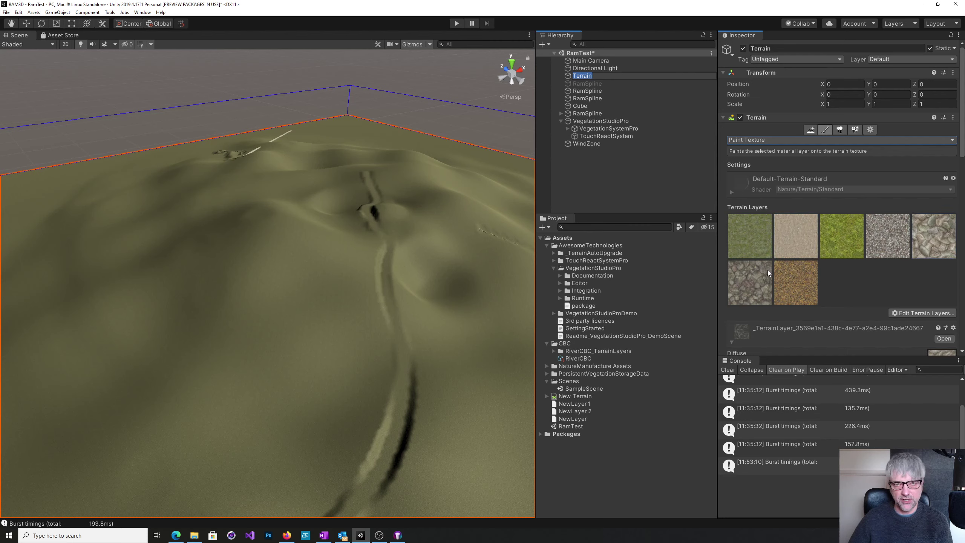
click(797, 282)
click(765, 284)
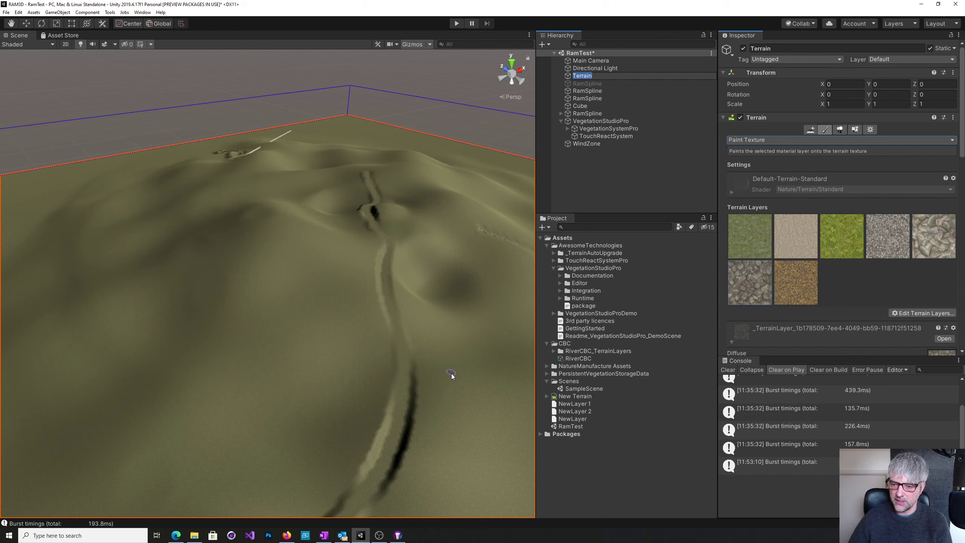
click(881, 239)
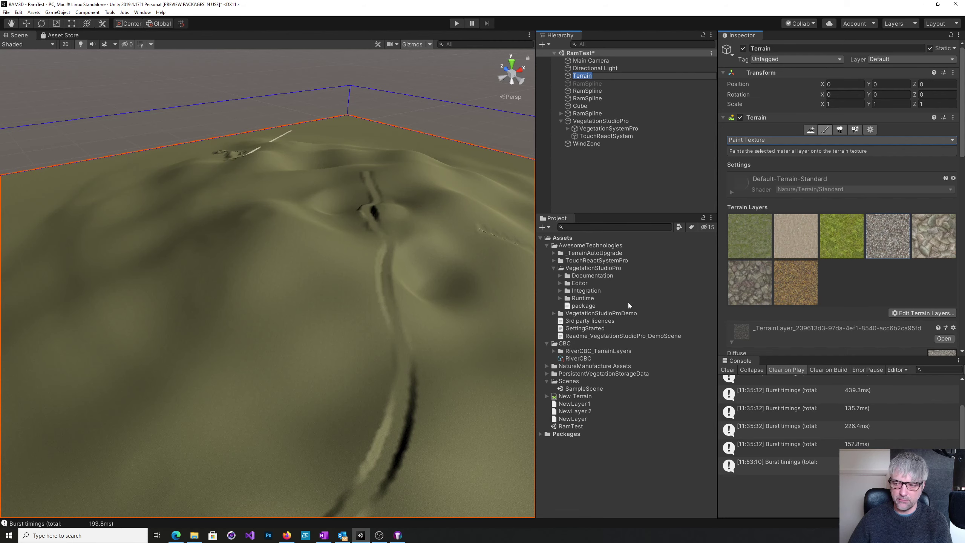
- Choose the solid round builtin_brush_1 for painting the terrain texture
scroll(844, 293, down, 10)
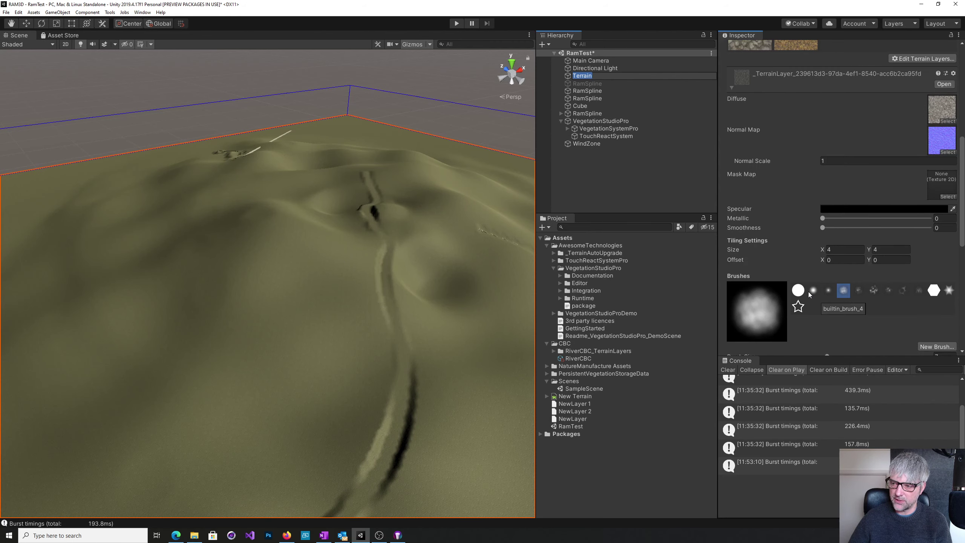
click(798, 290)
scroll(842, 298, down, 7)
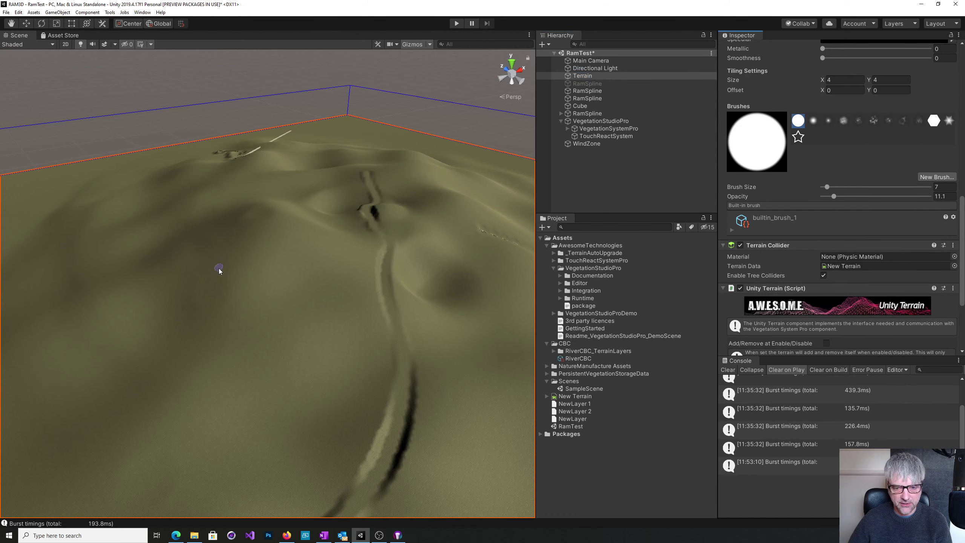
right_drag(463, 392, 551, 382)
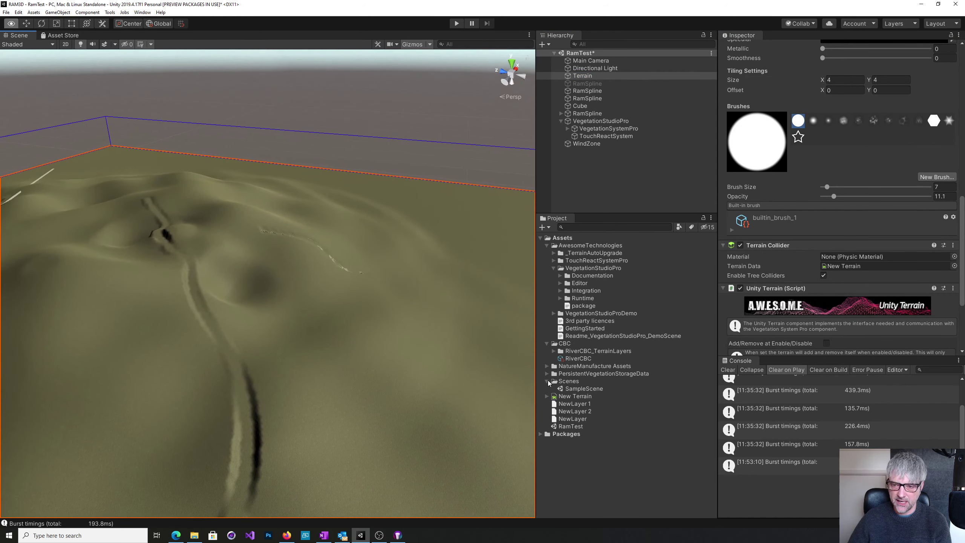
alt+drag(463, 306, 426, 321)
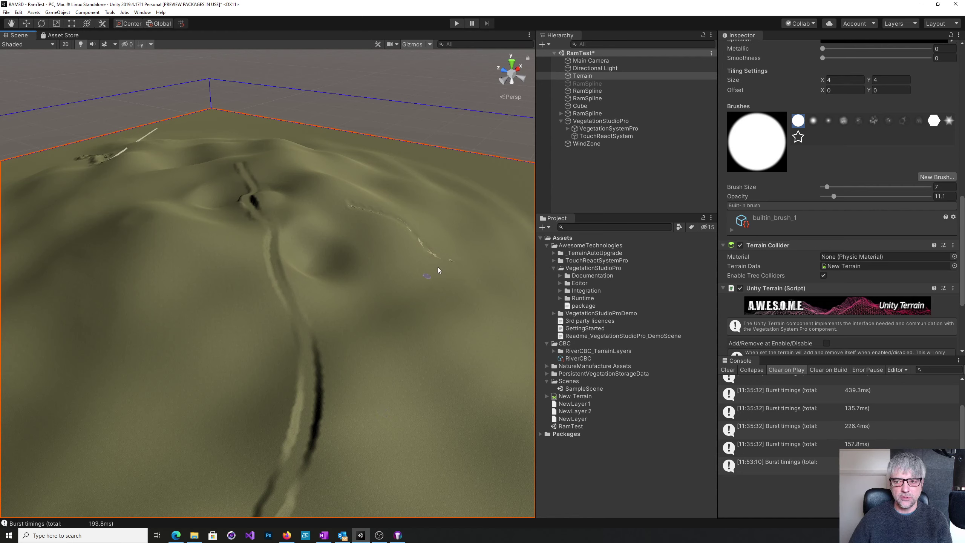
- Show the Biomes settings of VegetationSystemPro and examine the vegetation package section
click(595, 123)
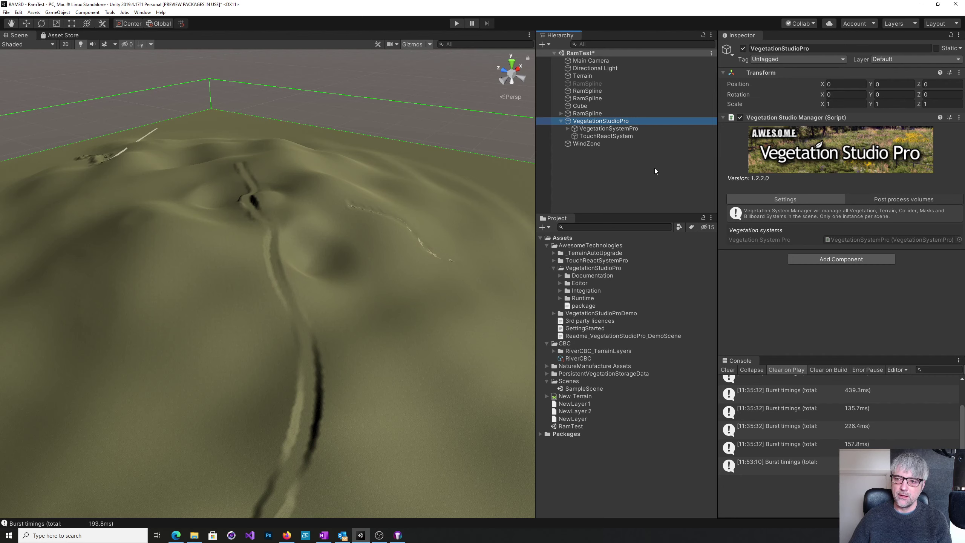
click(607, 129)
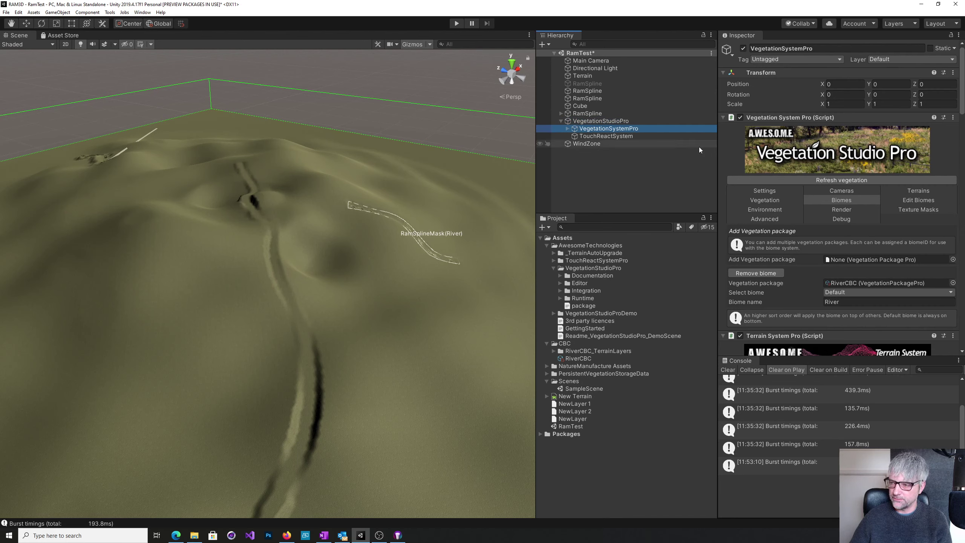
click(829, 198)
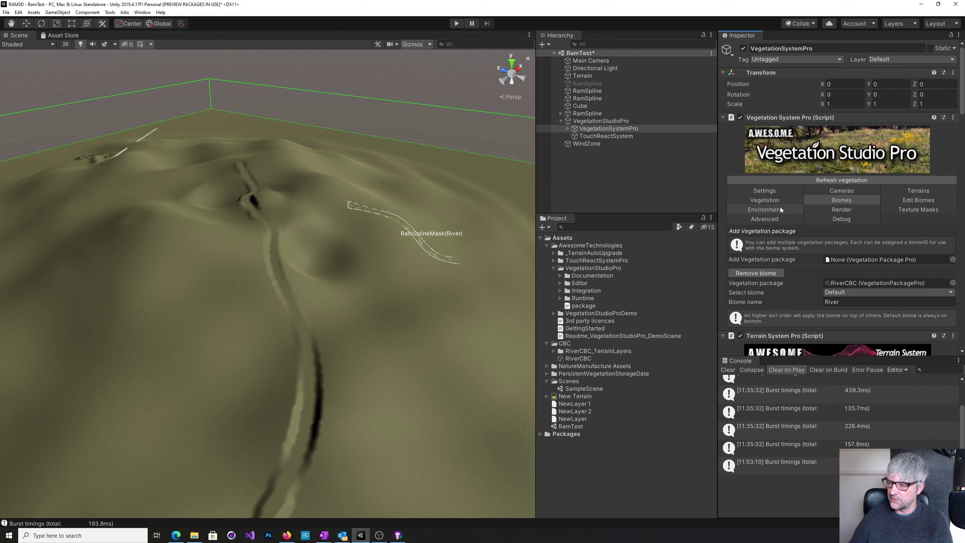
scroll(773, 182, down, 3)
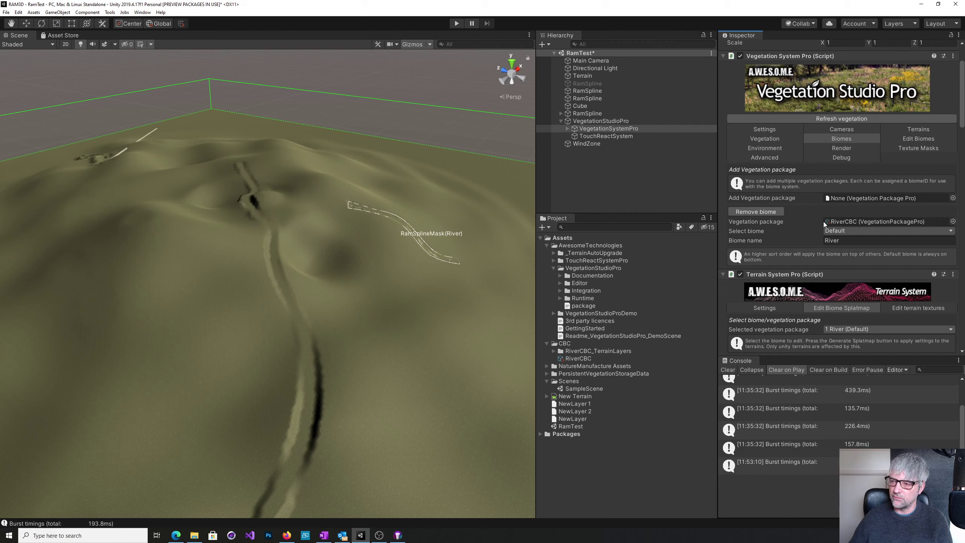
- Locate the biome's RiverCBC vegetation package in the project and inspect its terrain texture settings
click(851, 221)
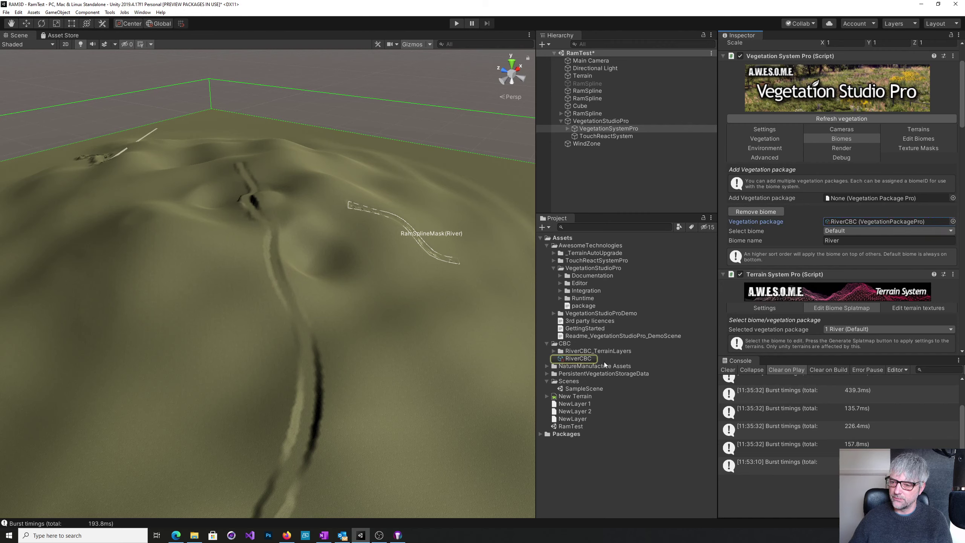
click(577, 359)
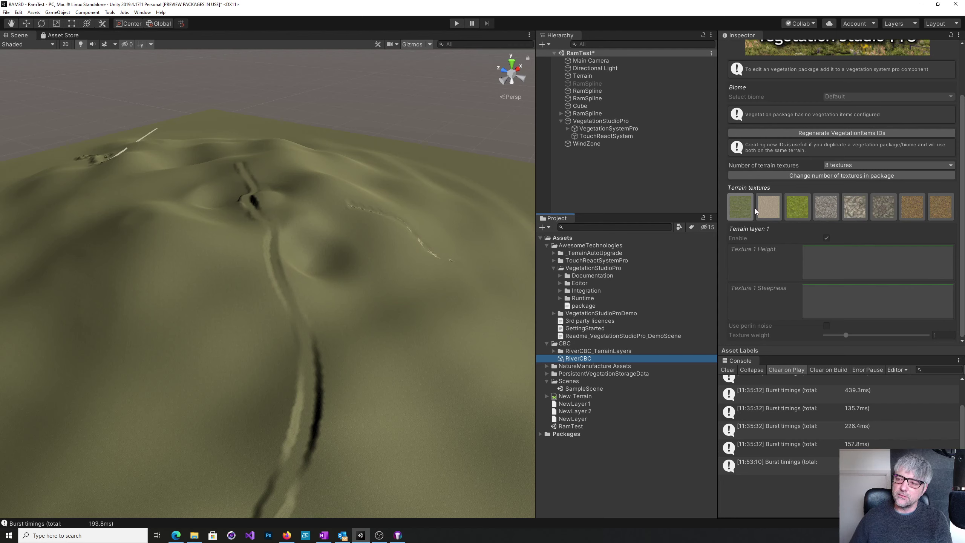
scroll(813, 231, up, 3)
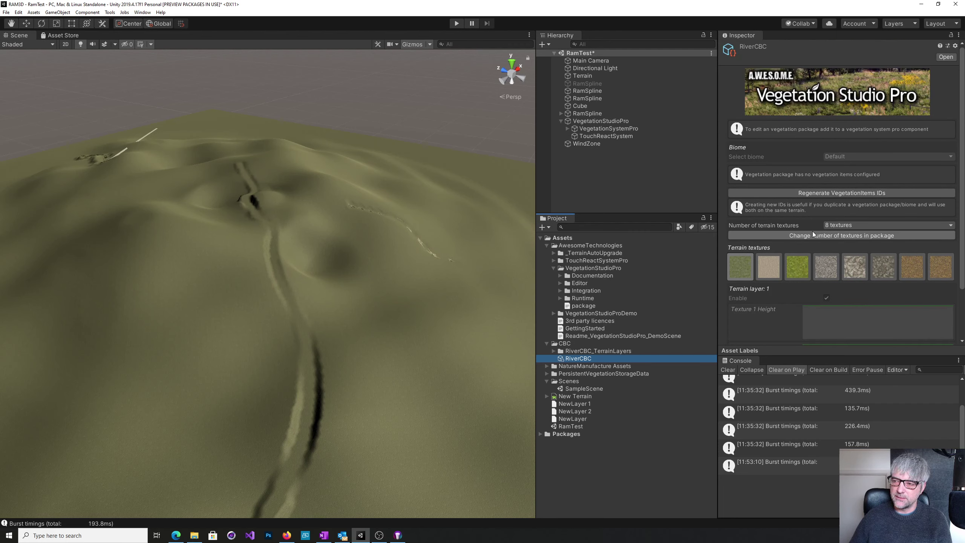
- Show the Edit Biomes settings of VegetationSystemPro and examine the options for adding vegetation items to the River package
click(609, 131)
click(910, 200)
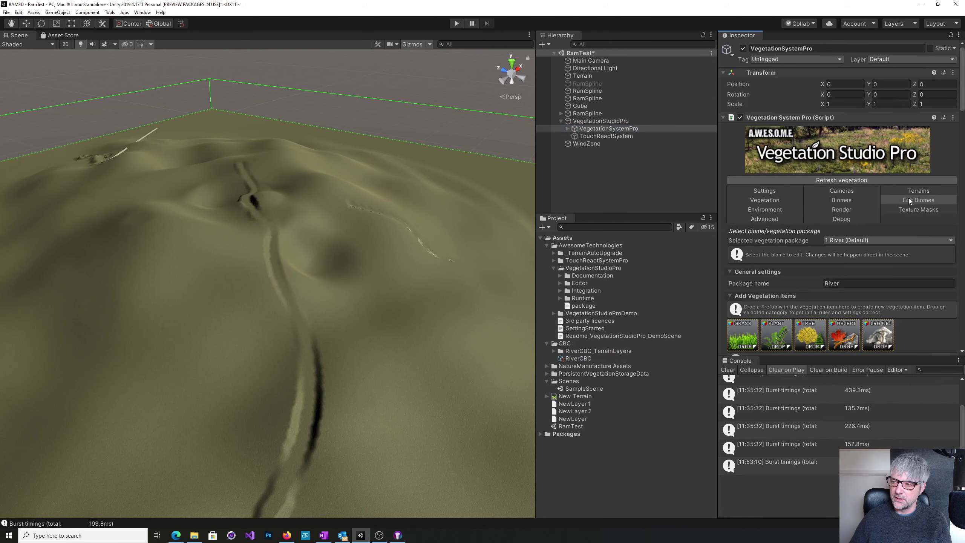
scroll(849, 257, down, 5)
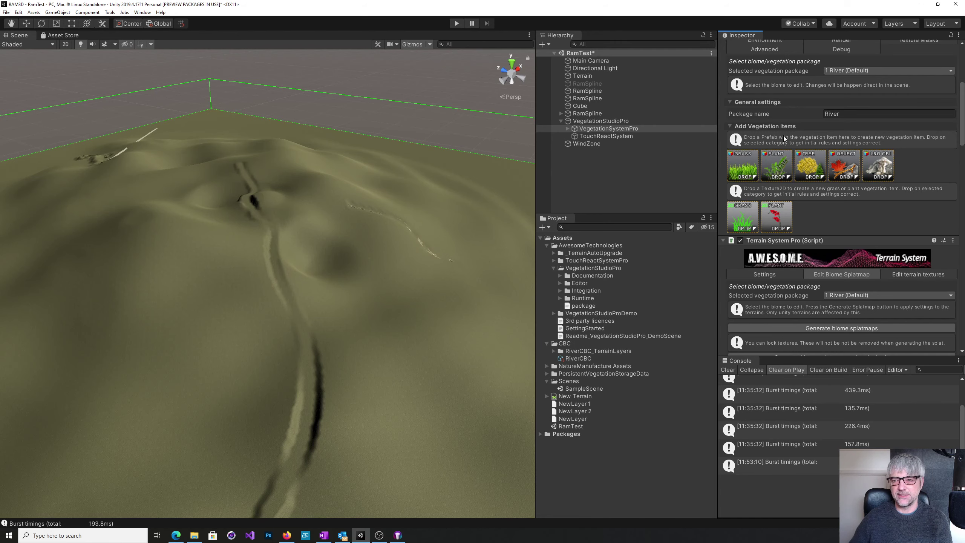
- Select the RamSpline carrying the river biome mask and show its Vegetation Studio Pro settings
click(595, 113)
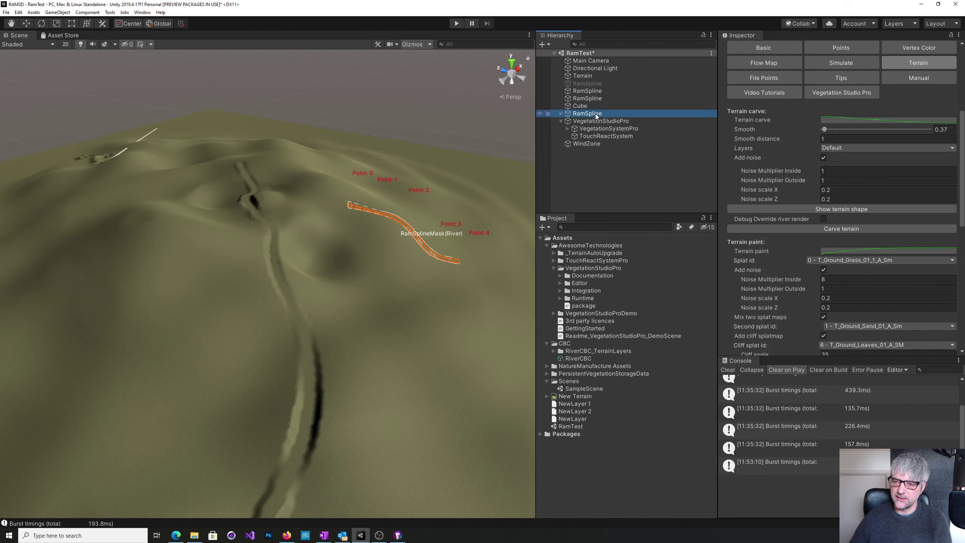
alt+drag(479, 307, 330, 302)
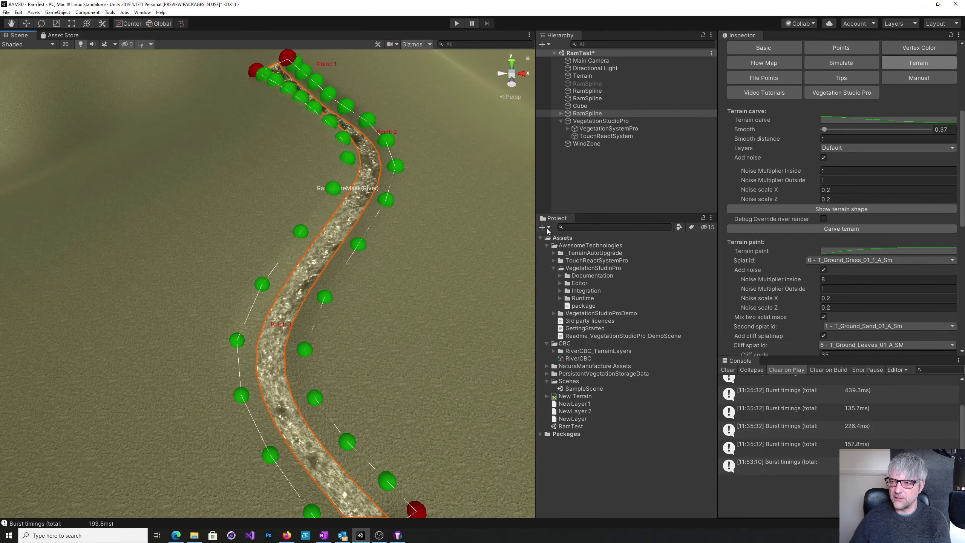
click(830, 94)
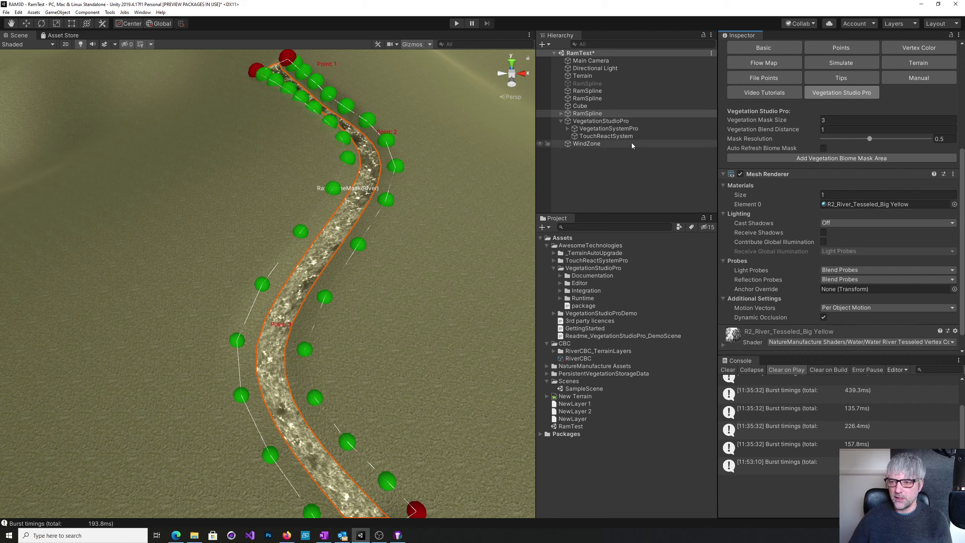
- Return VegetationSystemPro to its Biomes settings and examine the biome splatmap options for the River package
click(594, 129)
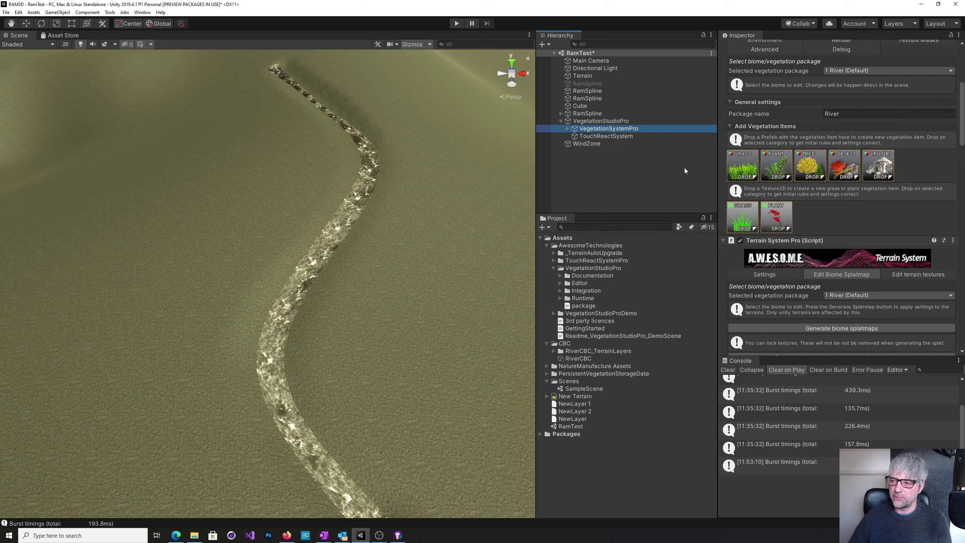
scroll(824, 188, up, 5)
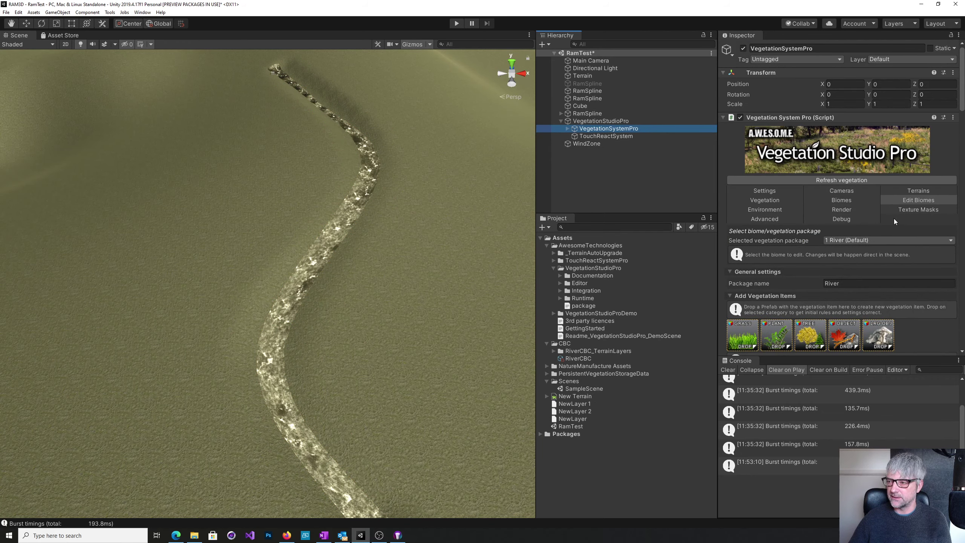
click(853, 200)
scroll(852, 236, down, 4)
scroll(851, 259, down, 7)
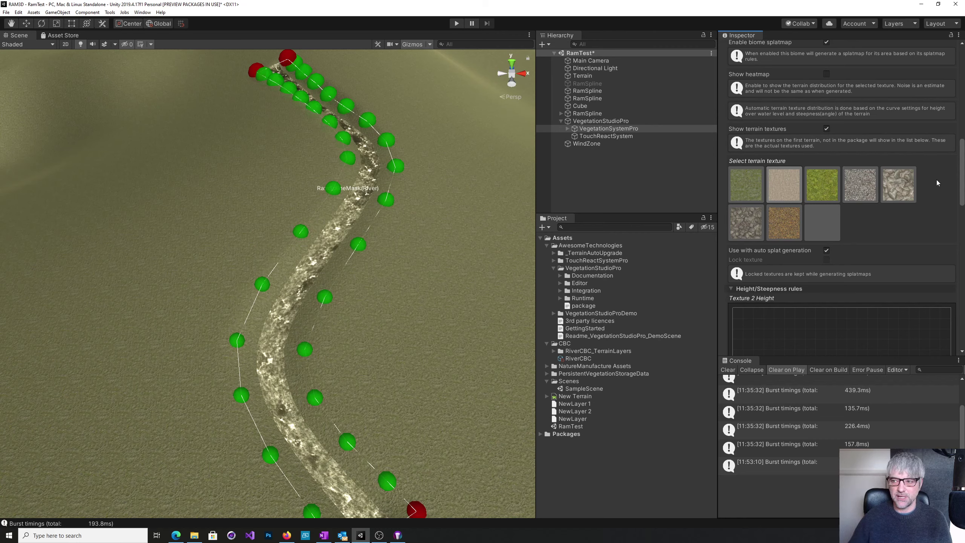
drag(960, 180, 930, 163)
- Examine the river's biome mask and the carved terrain around it from several viewpoints
alt+drag(448, 350, 497, 349)
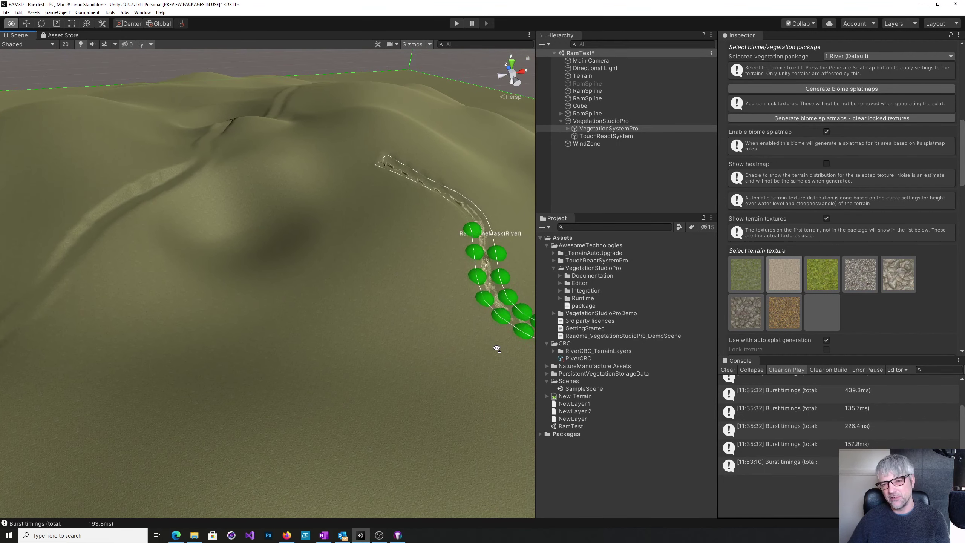
alt+drag(302, 434, 242, 297)
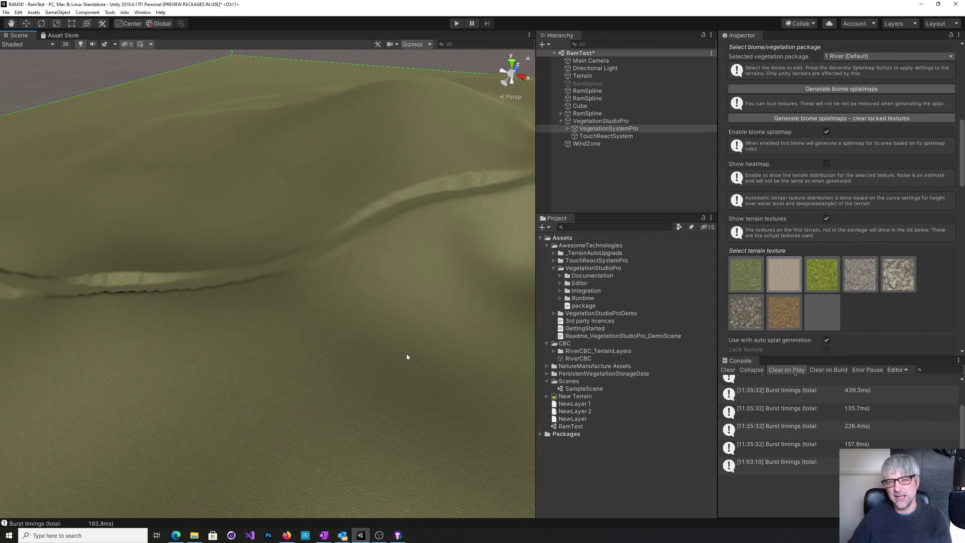
right_drag(468, 368, 552, 354)
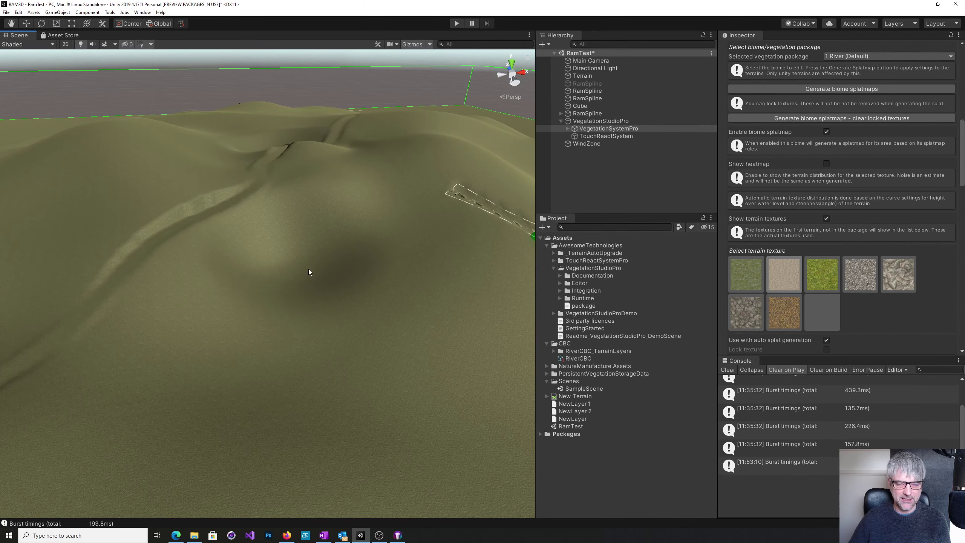
right_drag(344, 308, 365, 314)
key(a)
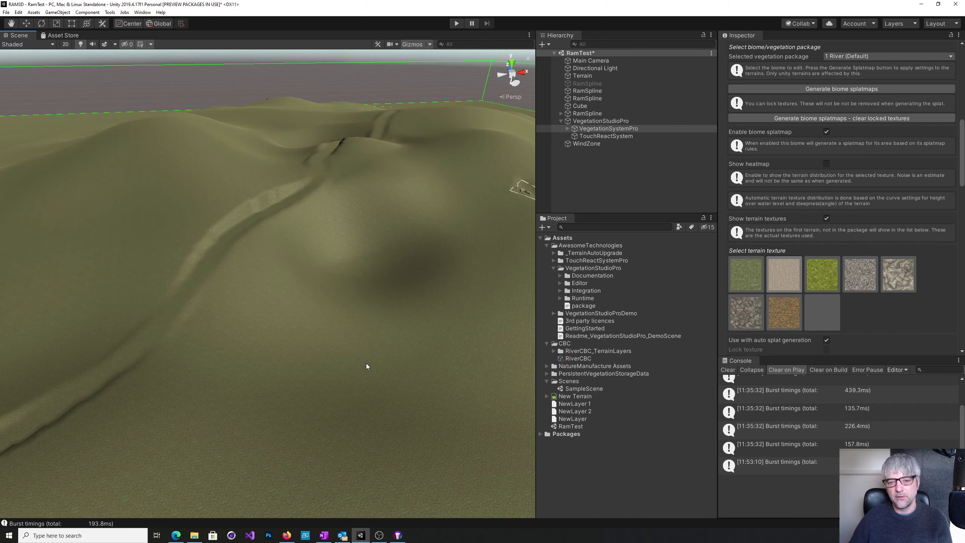
right_drag(250, 387, 253, 286)
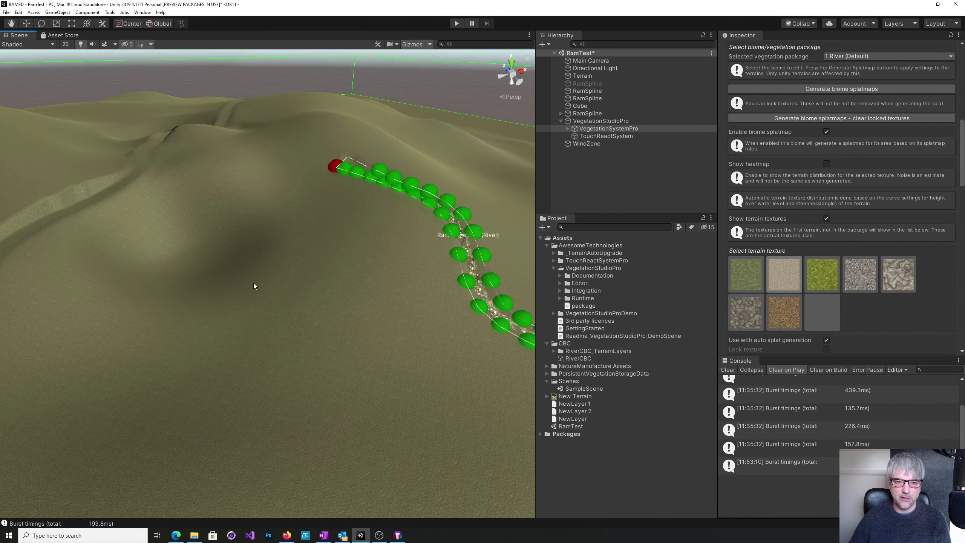
right_drag(344, 323, 345, 323)
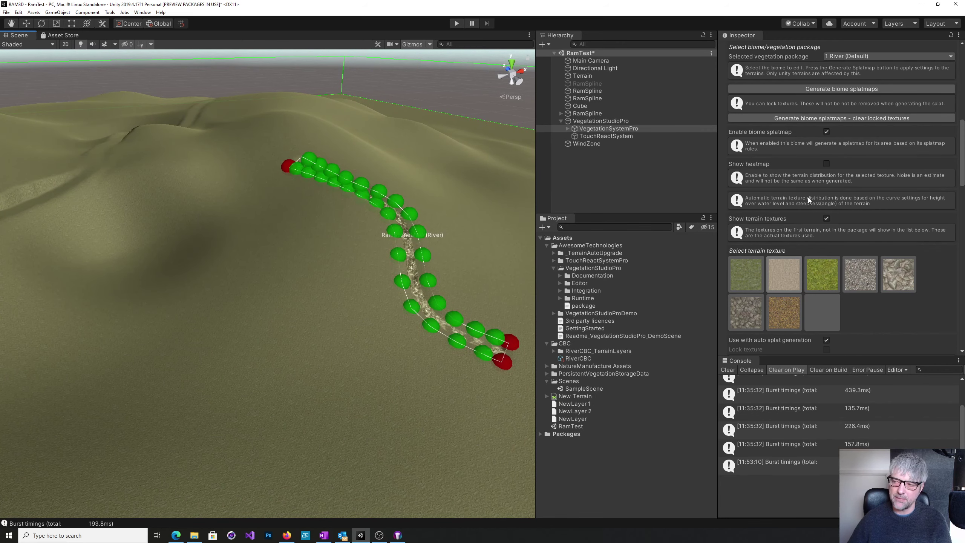
- Select the first, grass terrain texture in the biome splatmap and inspect the starting point of its height rule curve
drag(964, 162, 960, 181)
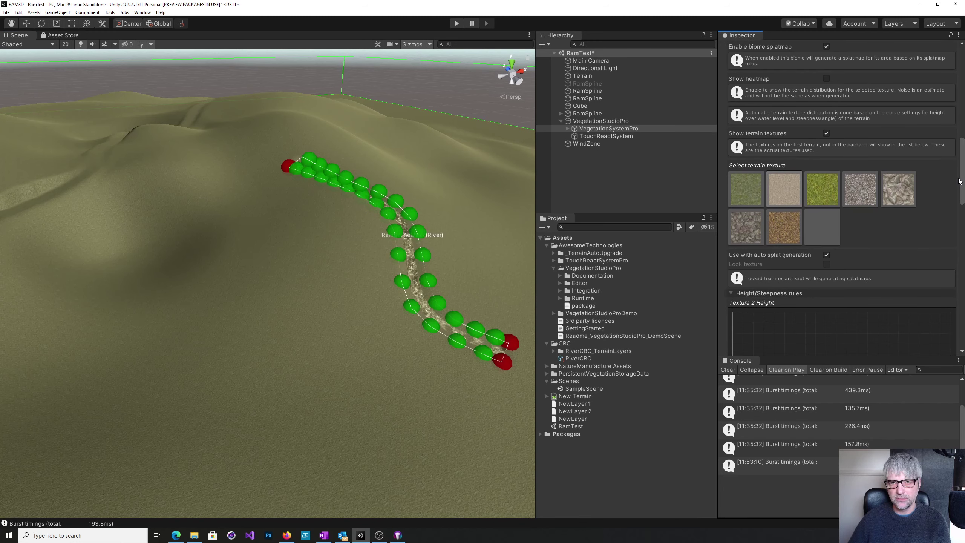
scroll(874, 177, down, 1)
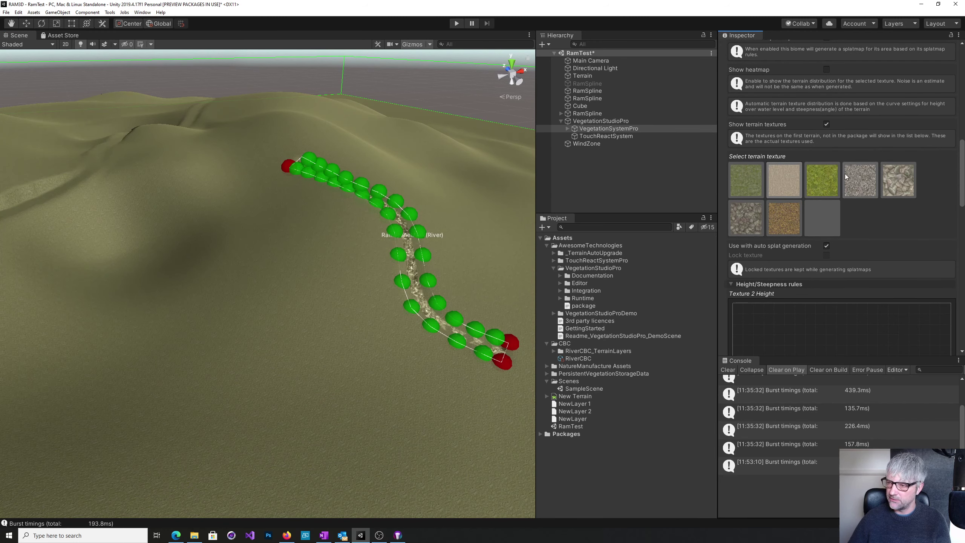
click(749, 181)
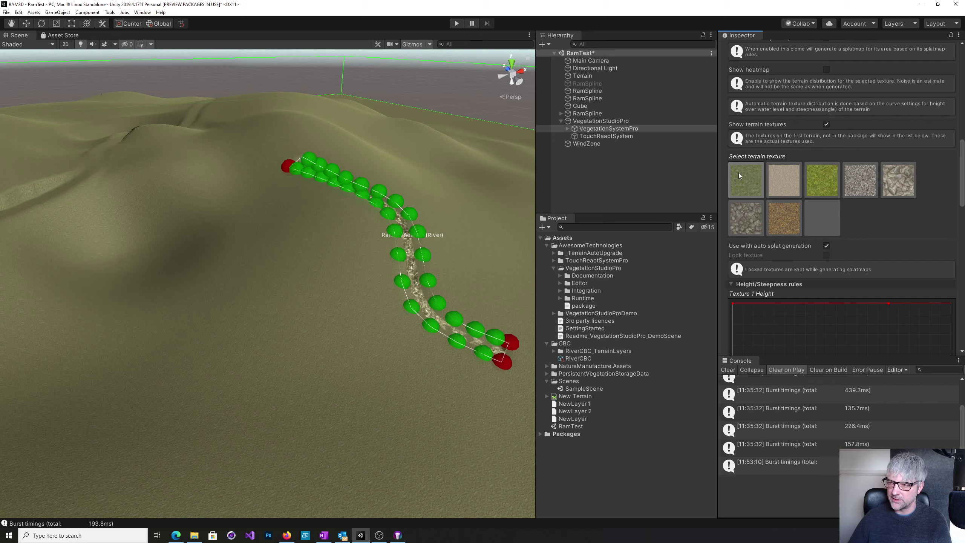
drag(963, 185, 964, 214)
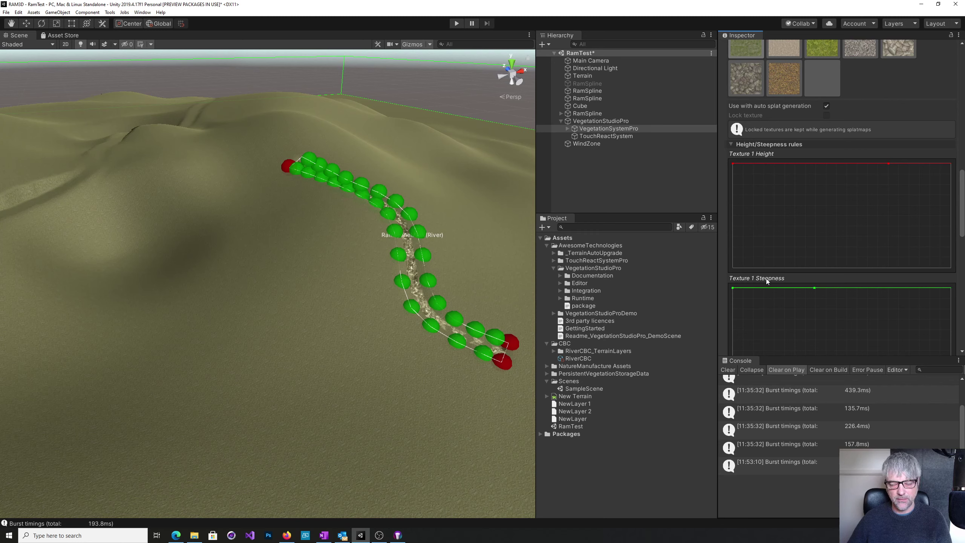
click(734, 164)
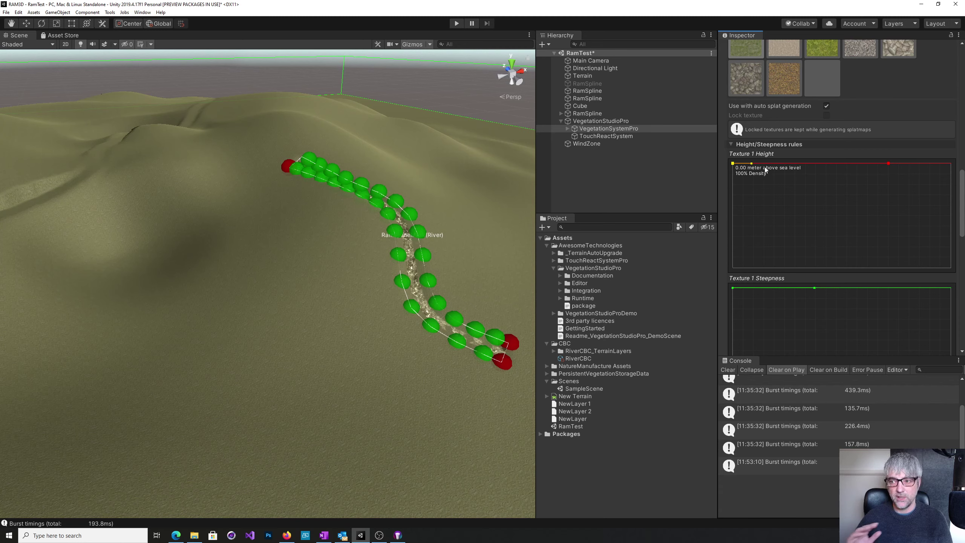
- Move the upper point of the Texture 1 height curve to about 45.62 metres above sea level at 100% density
click(888, 163)
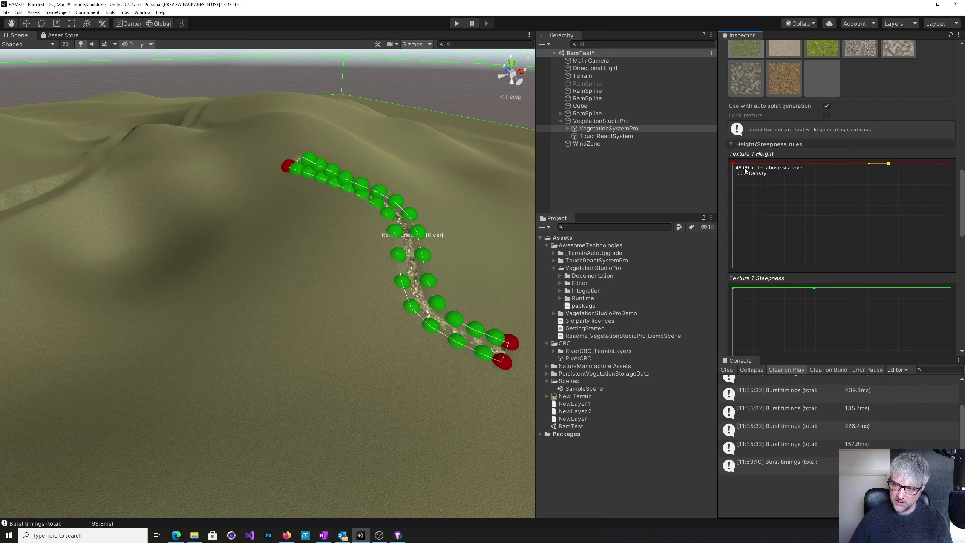
click(931, 166)
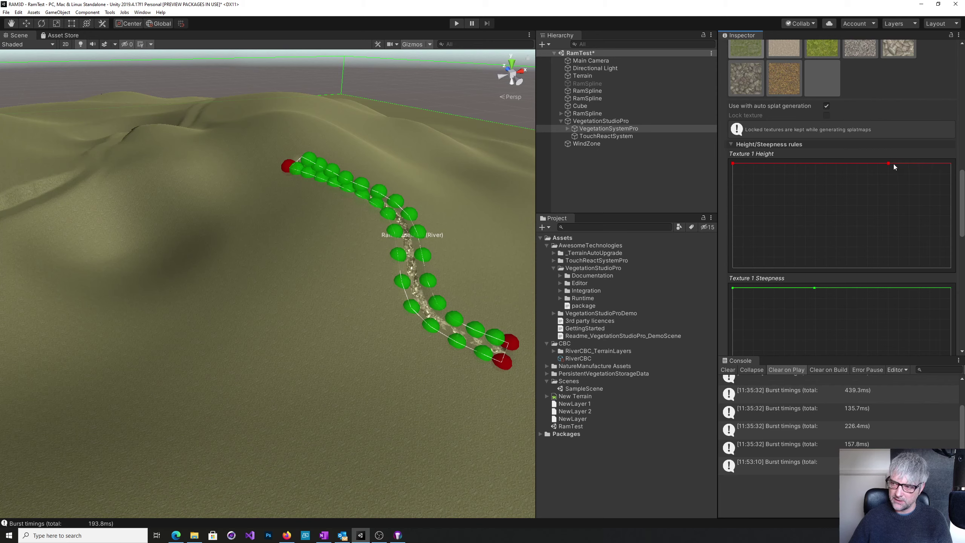
mouse_move(888, 163)
mouse_down()
mouse_move(942, 164)
mouse_move(862, 166)
mouse_move(836, 230)
mouse_move(835, 200)
mouse_move(881, 163)
mouse_up()
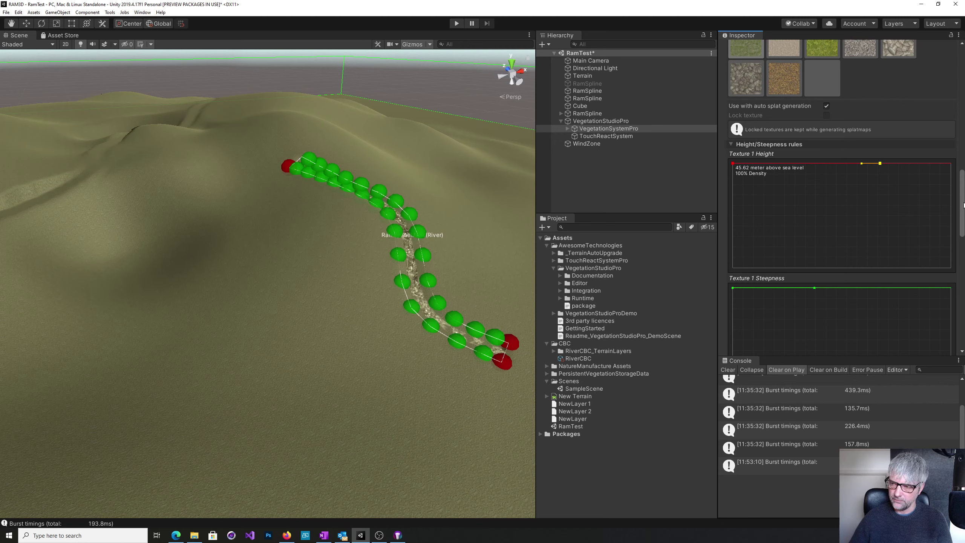
- Move the second point of the Texture 1 steepness curve to about 67.26 degrees at 100% density
drag(964, 205, 961, 216)
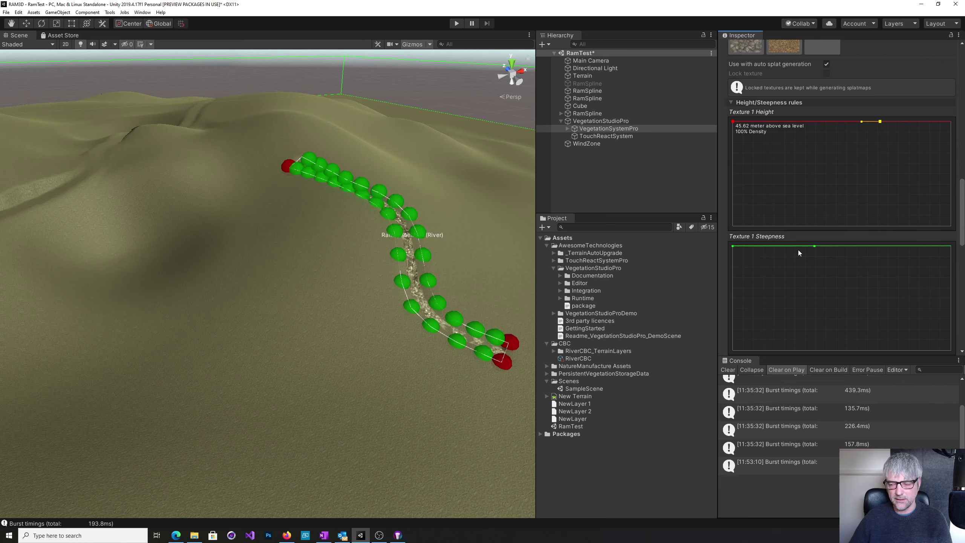
click(733, 246)
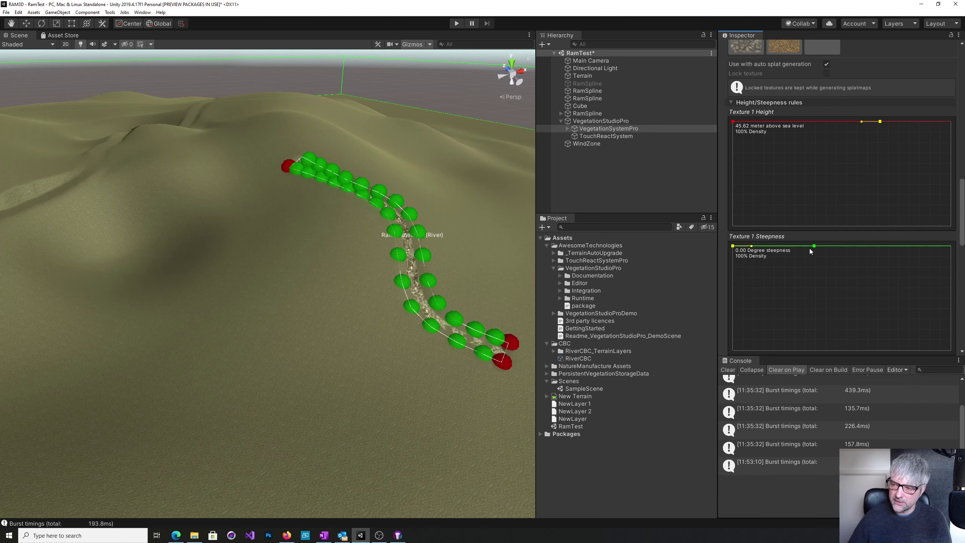
drag(814, 246, 893, 246)
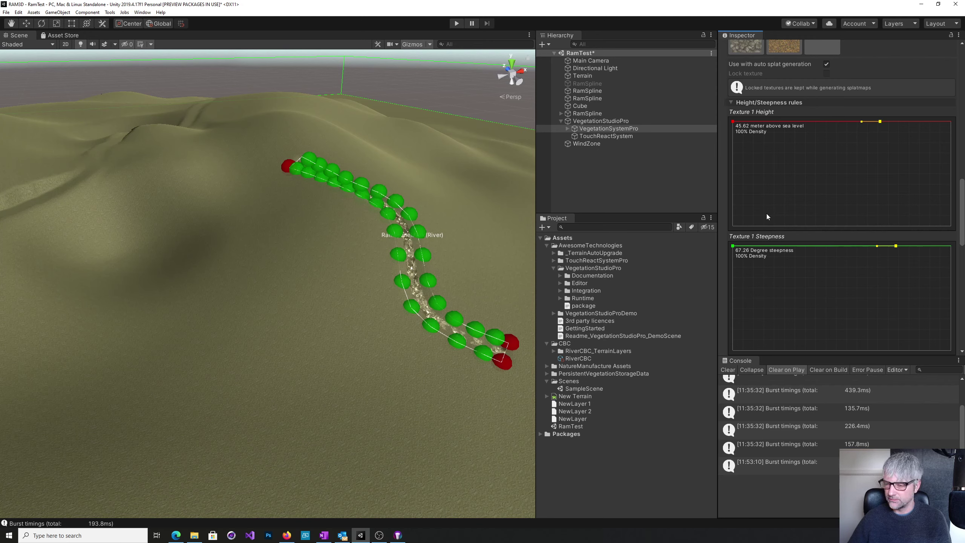
- Examine the height, steepness and noise rules and auto splat settings of the other terrain textures, including textures 2, 5 and 7
scroll(921, 185, up, 3)
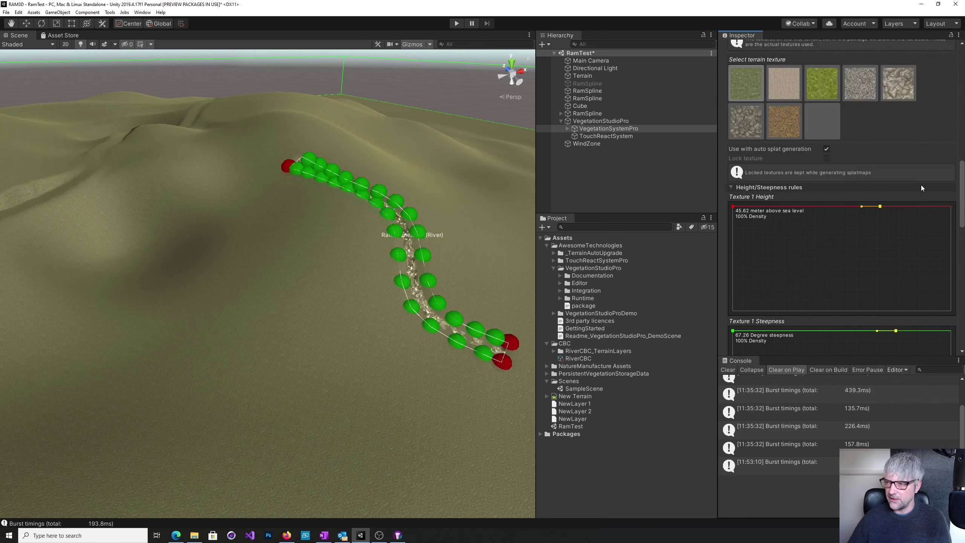
click(779, 86)
scroll(878, 251, down, 3)
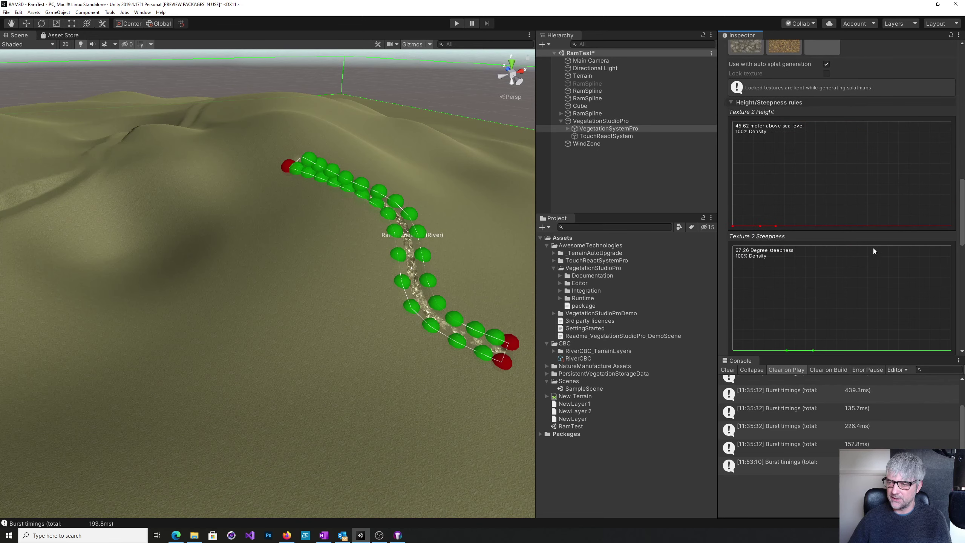
scroll(809, 337, up, 3)
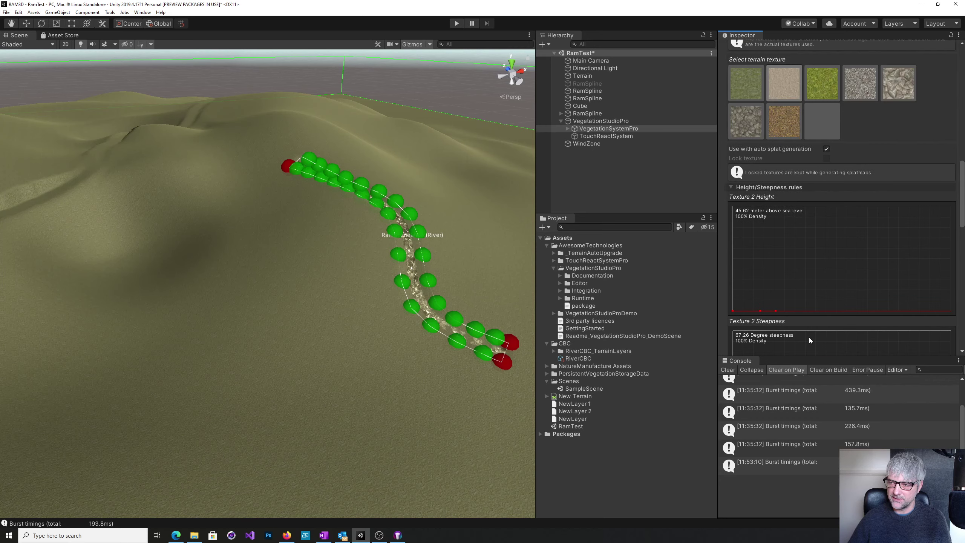
click(815, 99)
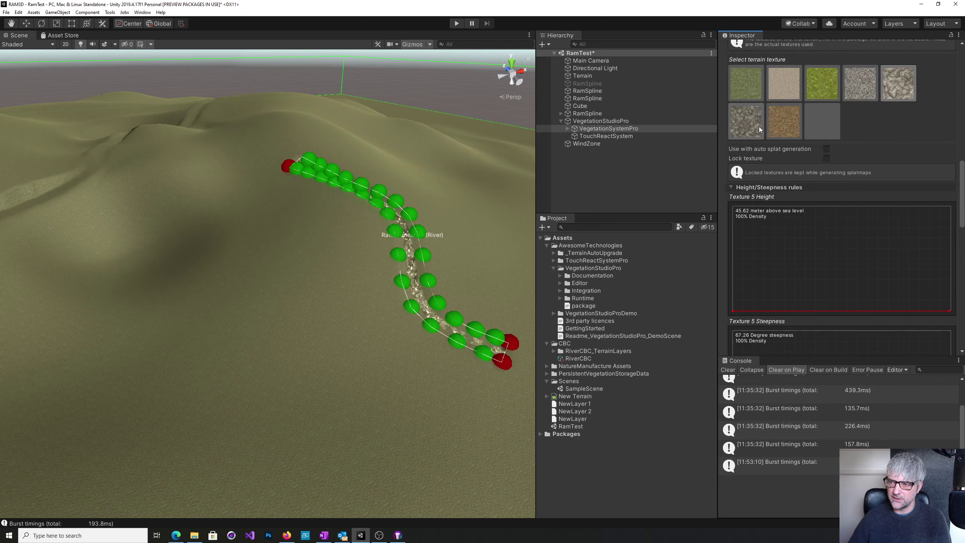
click(785, 123)
scroll(857, 263, down, 6)
scroll(838, 246, down, 3)
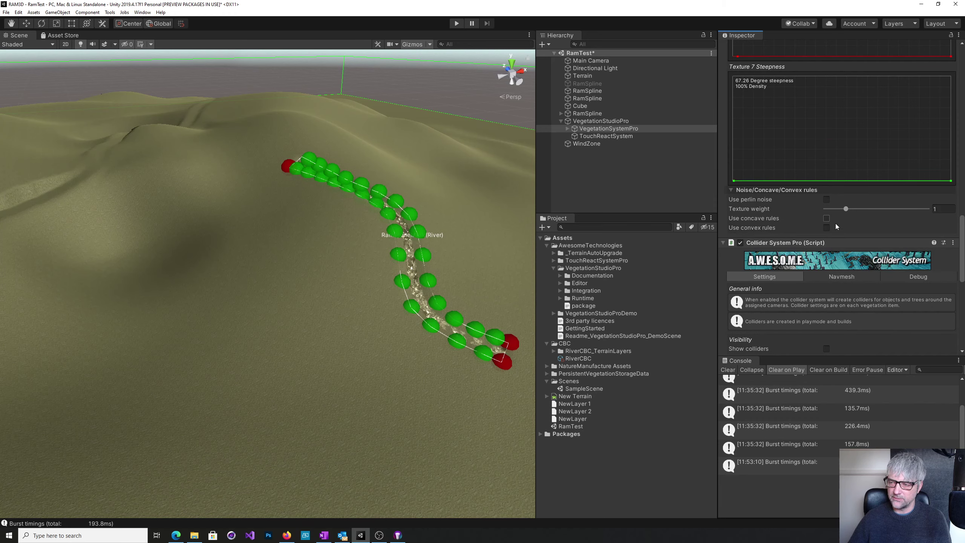
scroll(836, 226, up, 12)
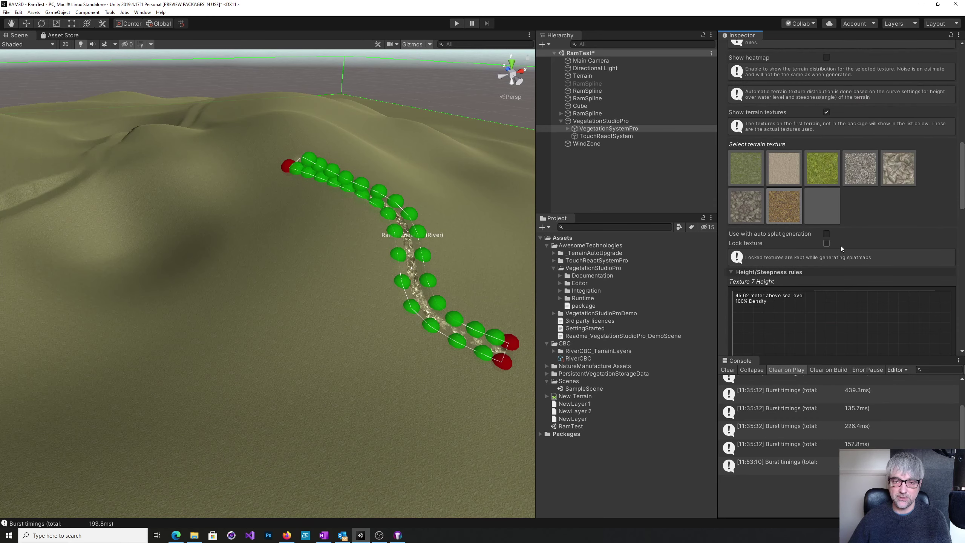
scroll(842, 254, up, 3)
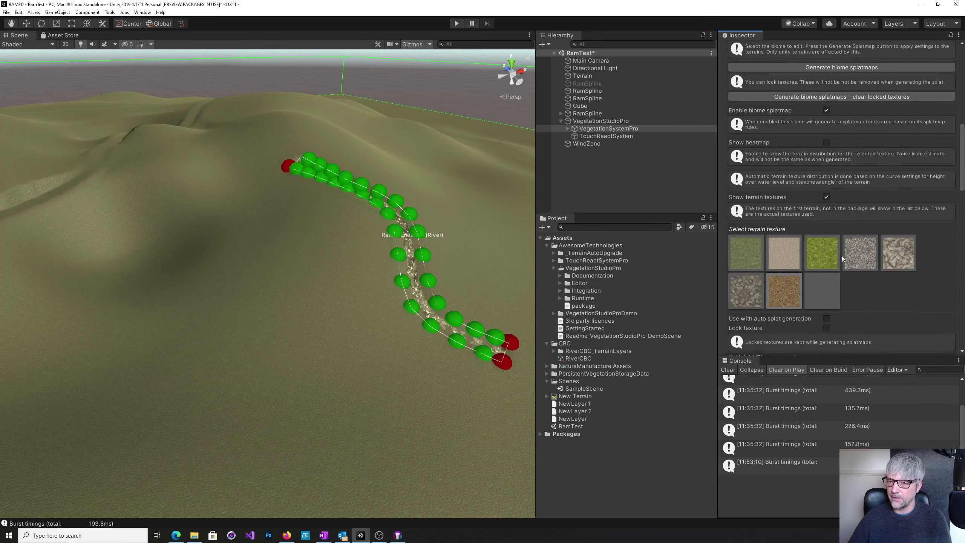
- Select the first, grass terrain texture and enable the heatmap of its terrain distribution
right_drag(415, 361, 498, 367)
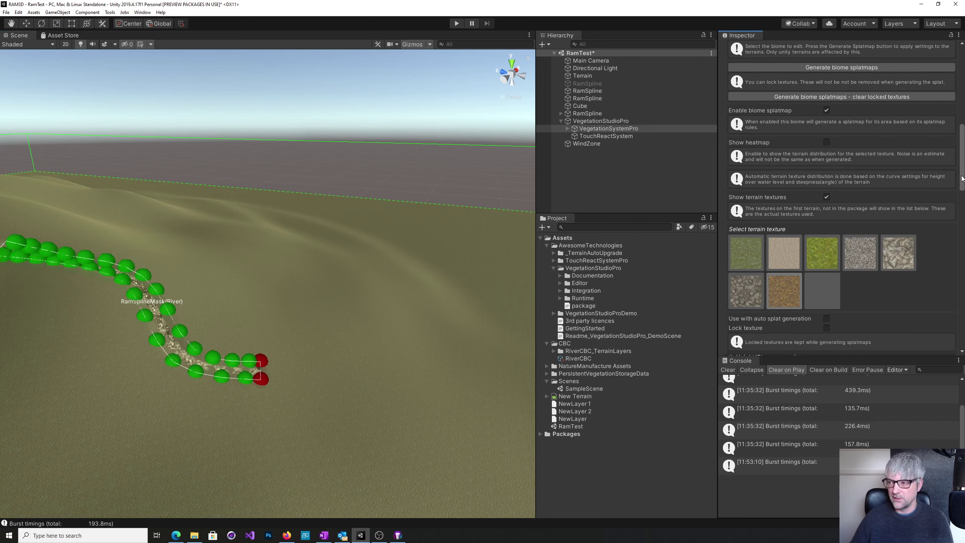
scroll(842, 179, down, 10)
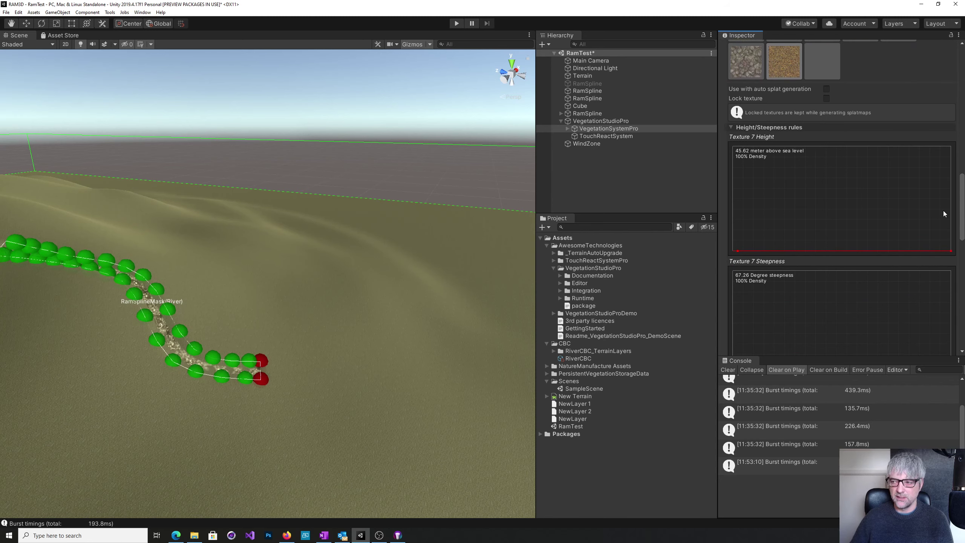
scroll(964, 213, up, 8)
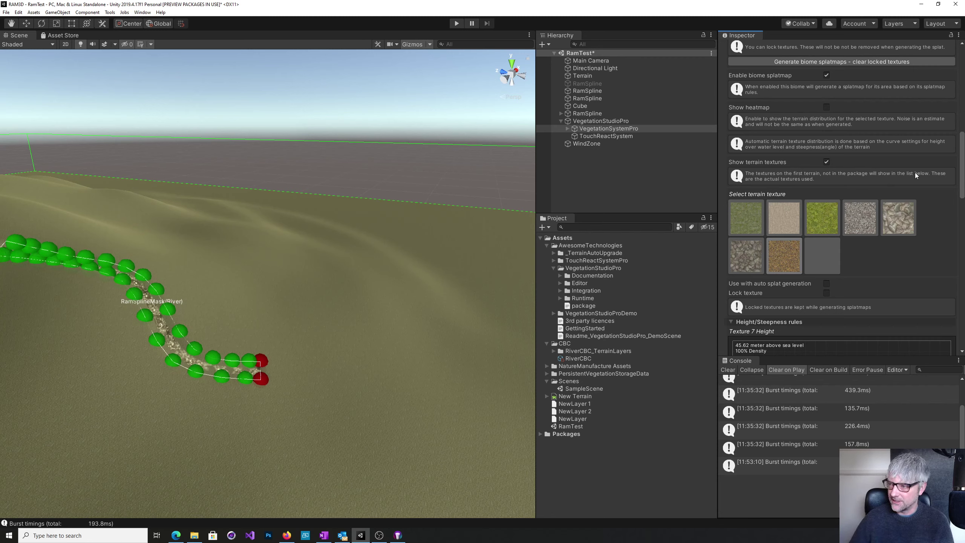
mouse_move(963, 178)
mouse_down()
mouse_move(962, 196)
mouse_move(964, 181)
mouse_up()
click(741, 169)
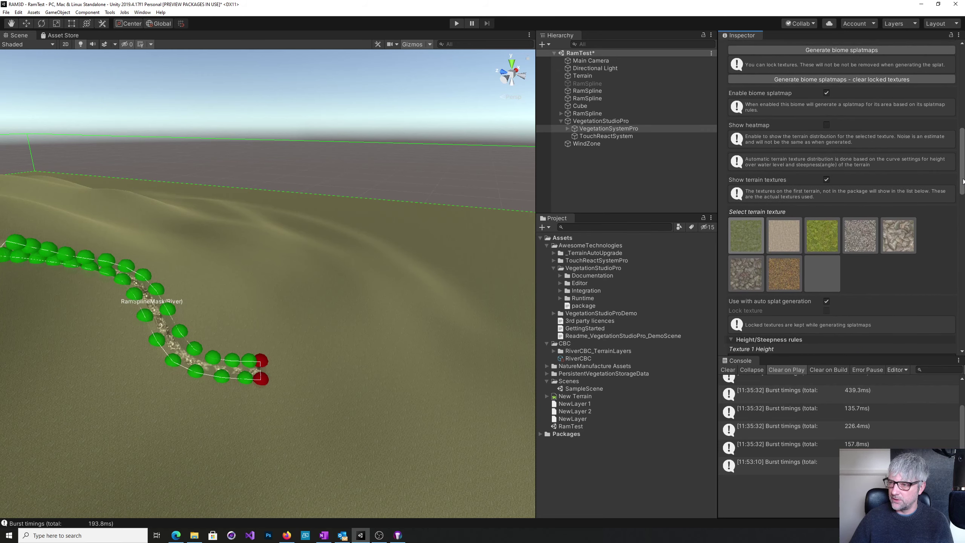
click(826, 125)
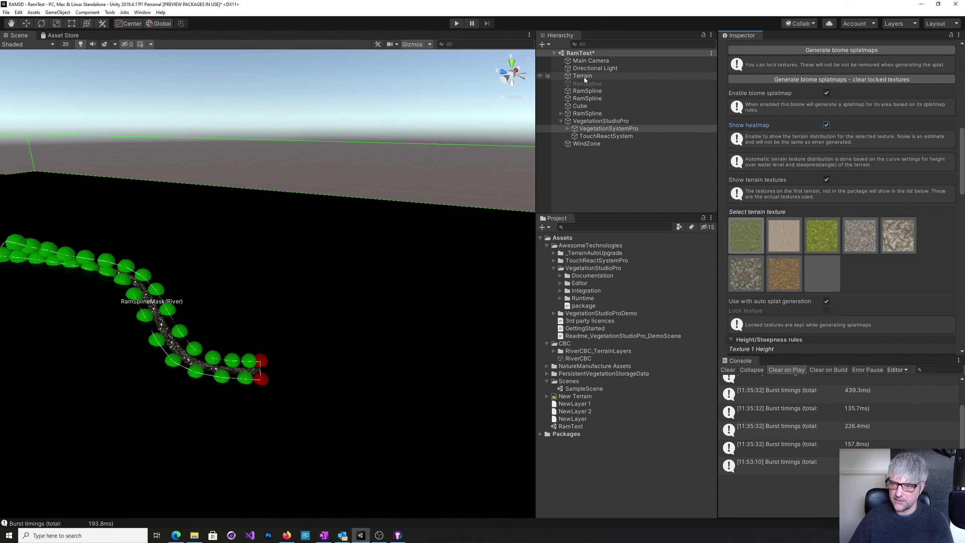
- Reselect VegetationSystemPro and turn the heatmap back on in its River biome splatmap settings
click(585, 121)
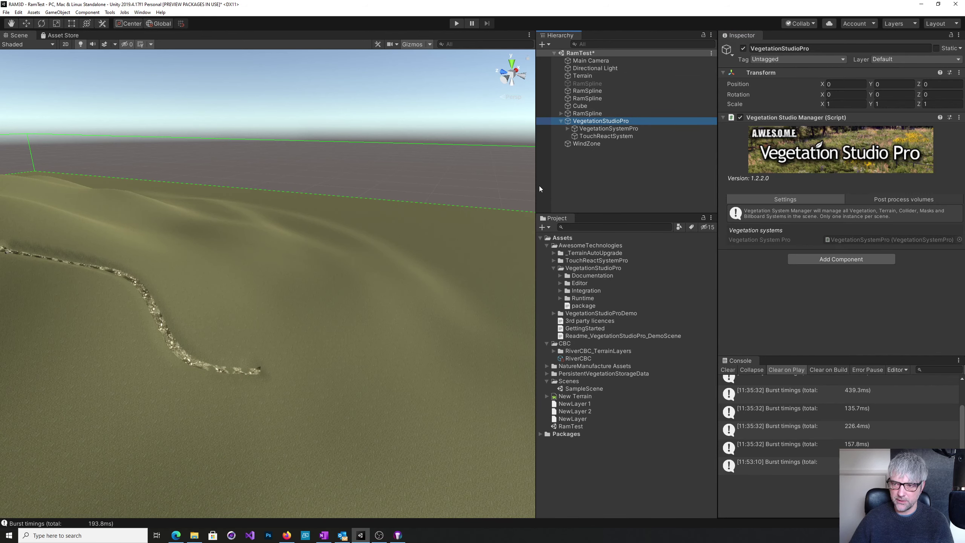
click(609, 129)
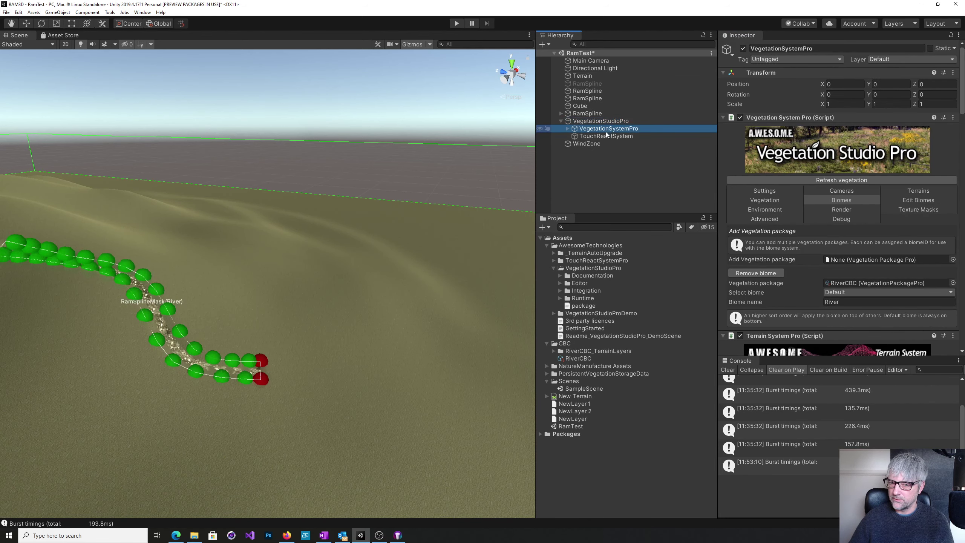
click(583, 76)
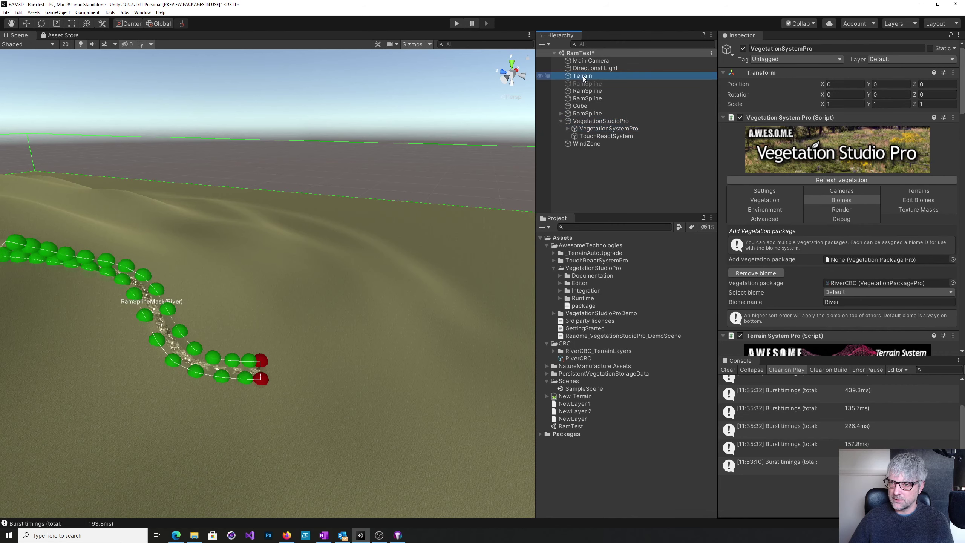
click(600, 129)
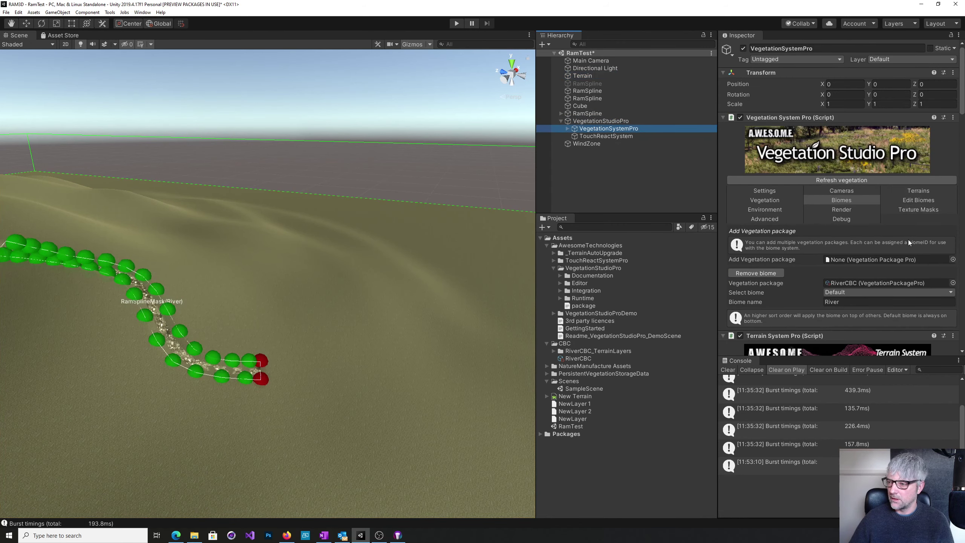
scroll(908, 240, down, 10)
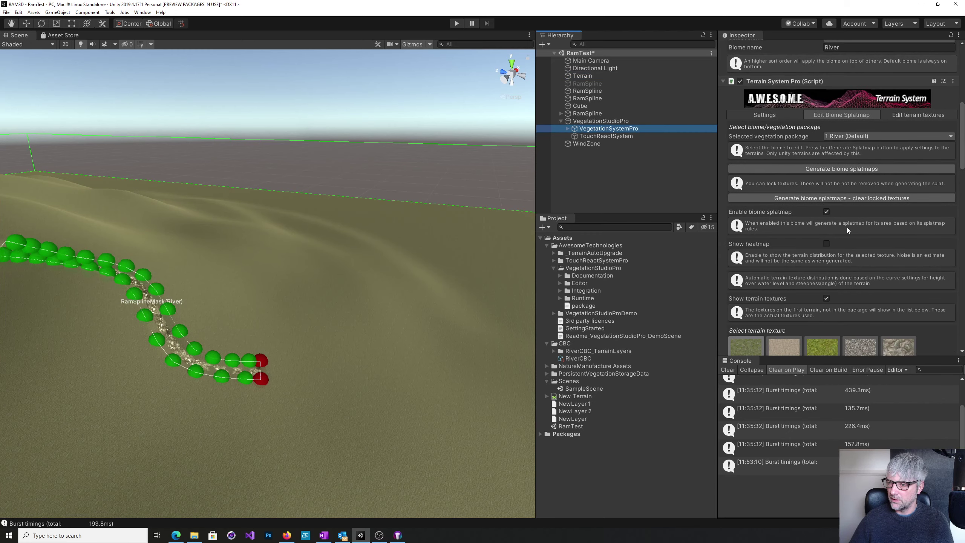
click(826, 244)
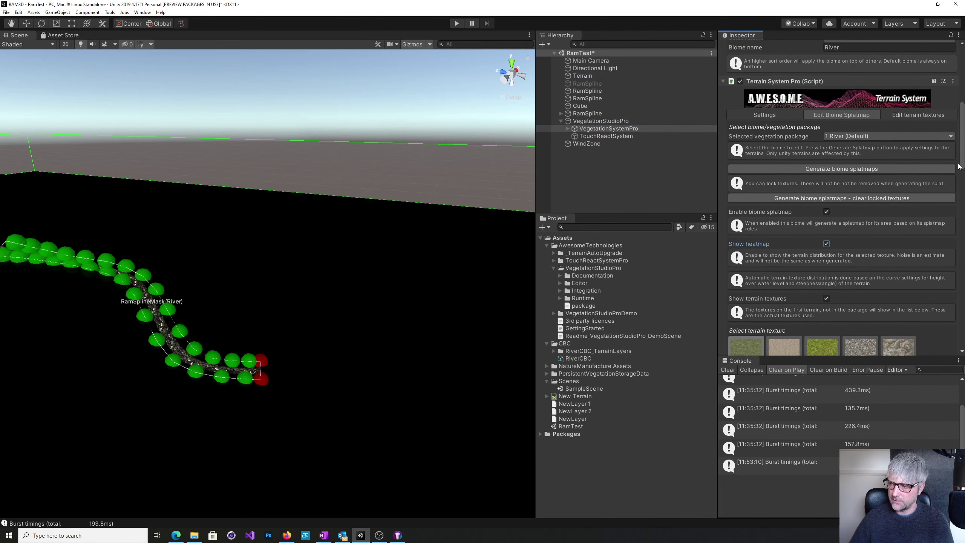
- Select the second, sand terrain texture and examine its heatmap across the terrain
drag(962, 167, 963, 198)
scroll(740, 208, down, 1)
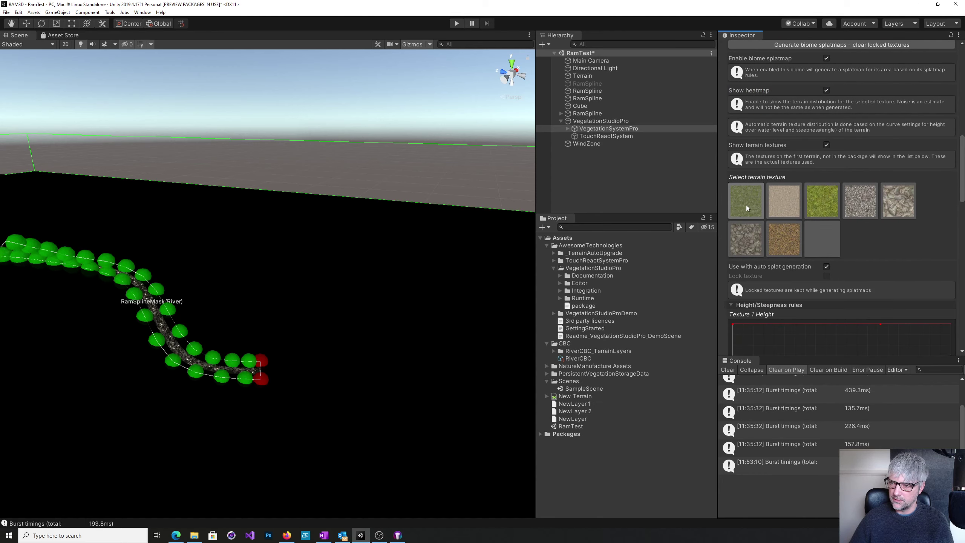
alt+drag(494, 301, 517, 258)
click(787, 202)
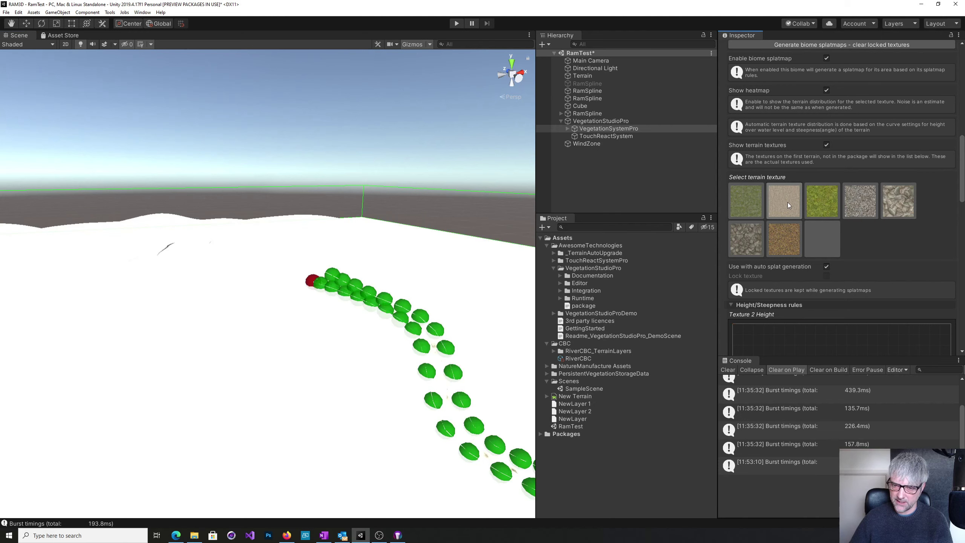
alt+drag(271, 338, 255, 394)
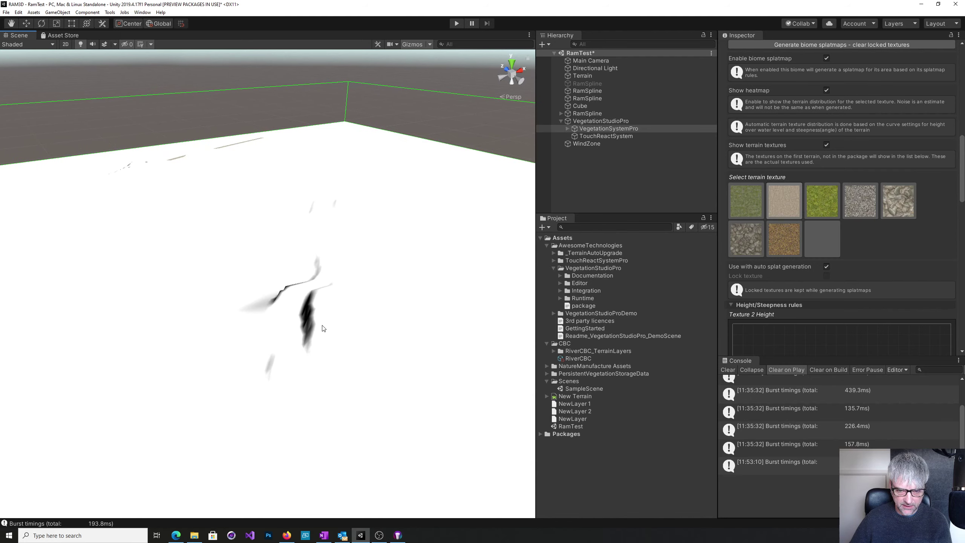
alt+drag(360, 350, 361, 349)
key(d)
right_drag(360, 349, 362, 360)
- Compare the heatmaps of the sixth texture and the first, grass texture around the river mask, ending on the grass texture
drag(962, 174, 962, 229)
alt+drag(428, 342, 509, 289)
key(d)
right_drag(577, 294, 413, 327)
scroll(834, 240, up, 10)
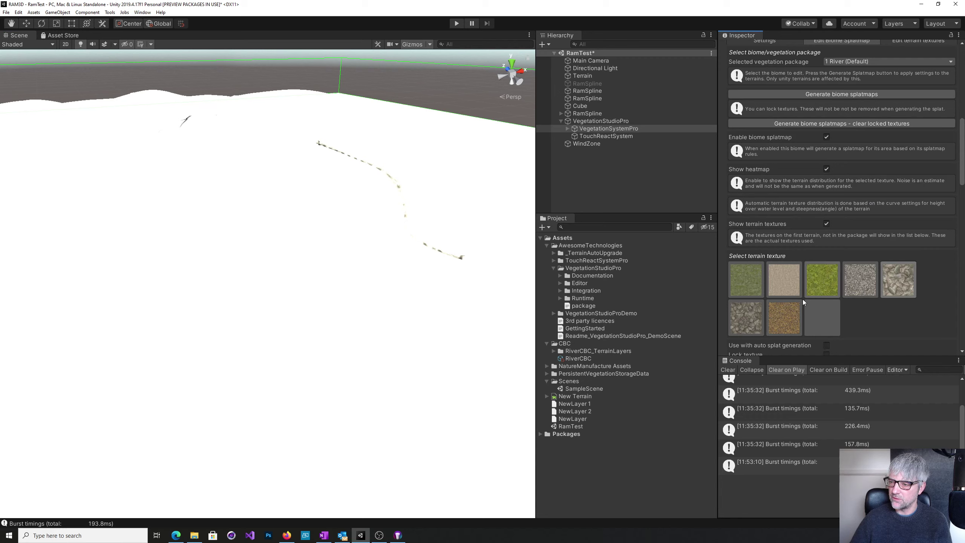
click(744, 318)
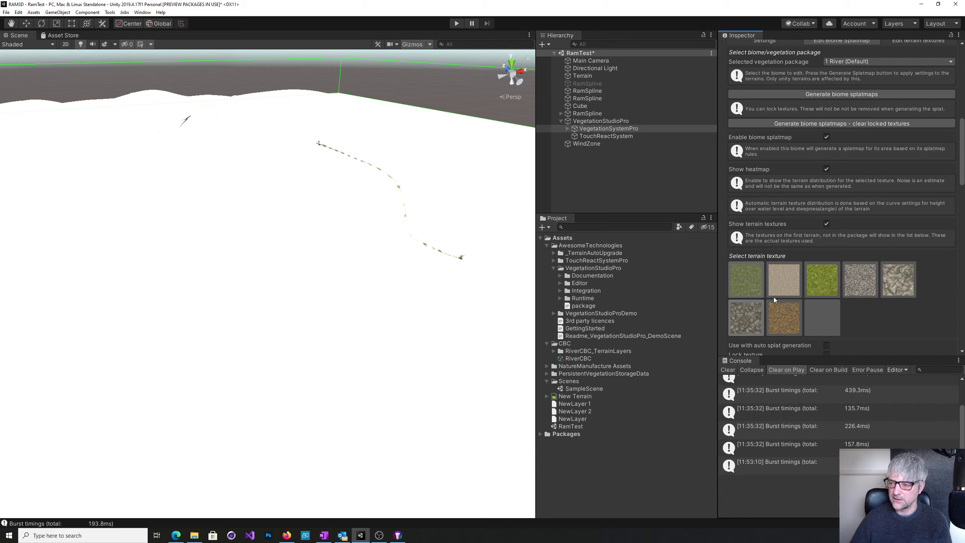
click(745, 288)
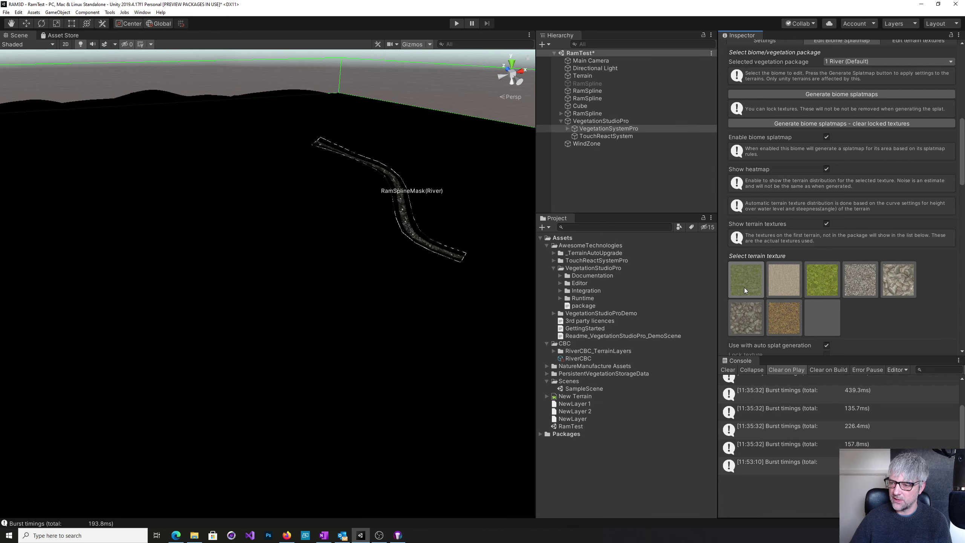
right_drag(418, 319, 589, 327)
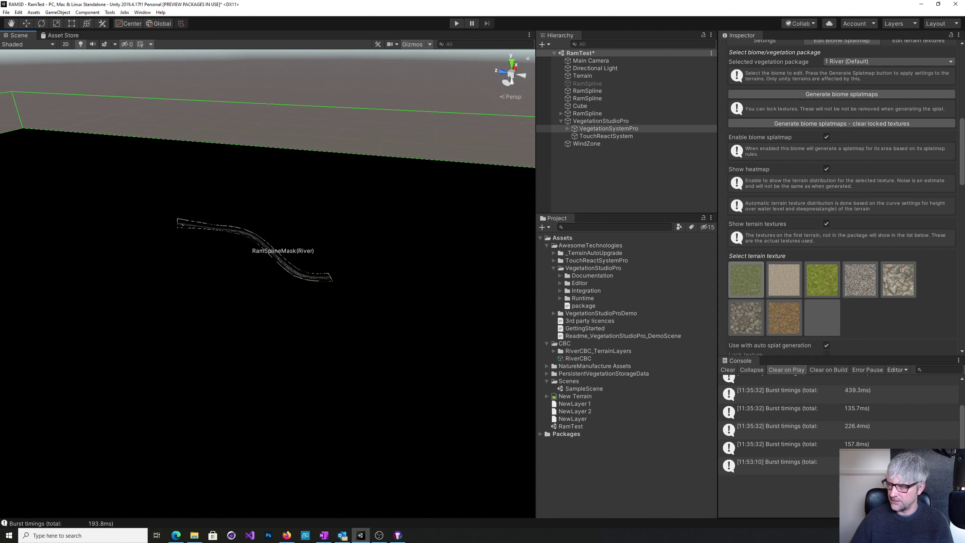
- Lower the second point of the Texture 1 steepness curve to about 53.26 degrees at 68% density and inspect the heatmap
drag(962, 176, 964, 216)
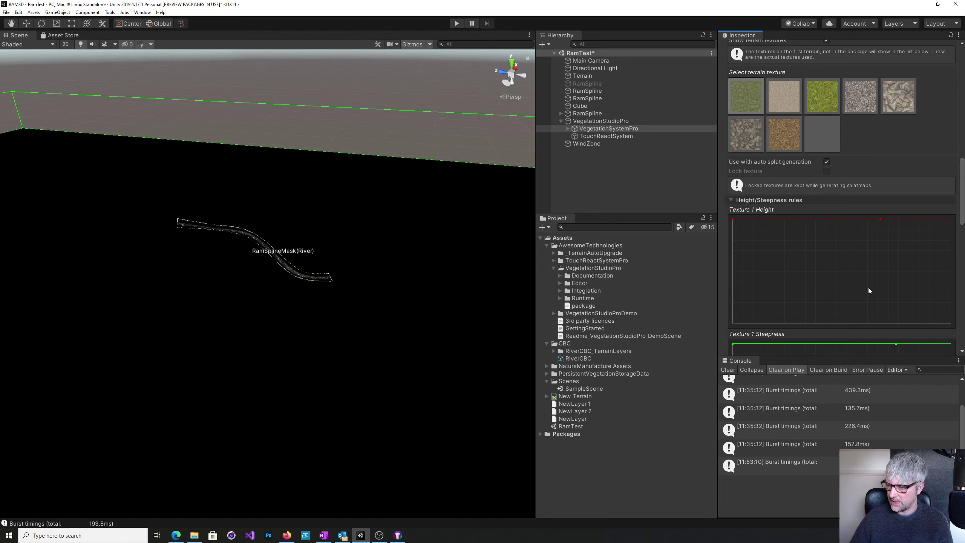
scroll(904, 207, down, 4)
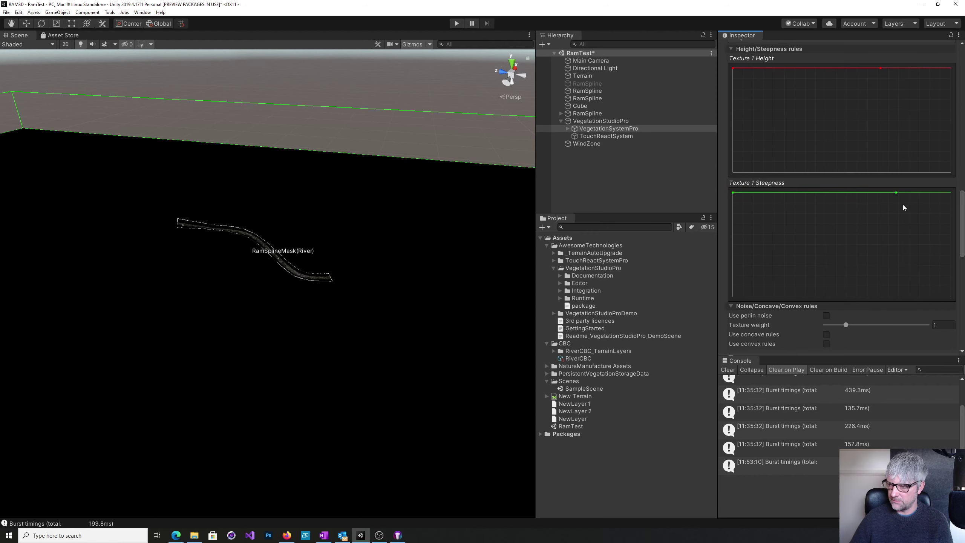
click(897, 193)
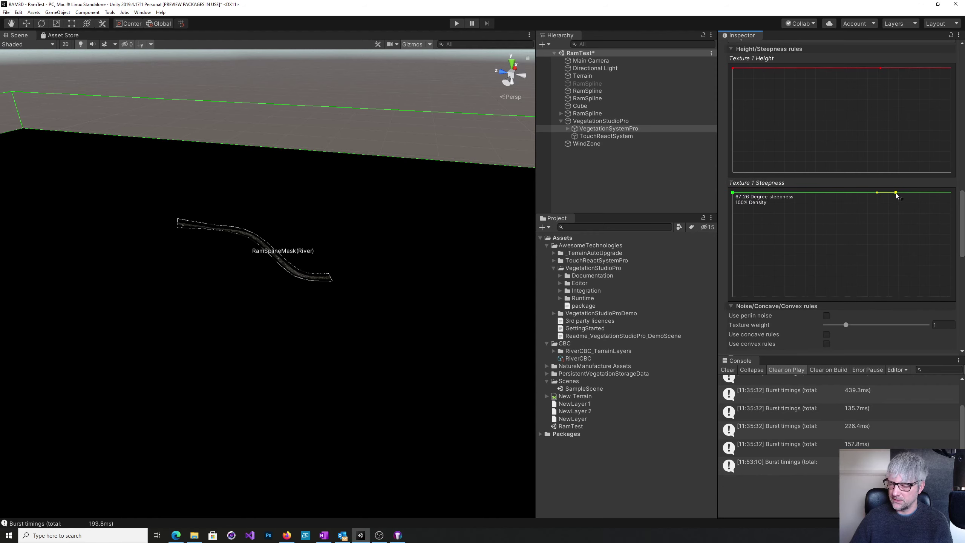
mouse_move(897, 193)
mouse_down()
mouse_move(821, 192)
mouse_move(853, 192)
mouse_move(862, 227)
mouse_up()
alt+drag(474, 340, 443, 355)
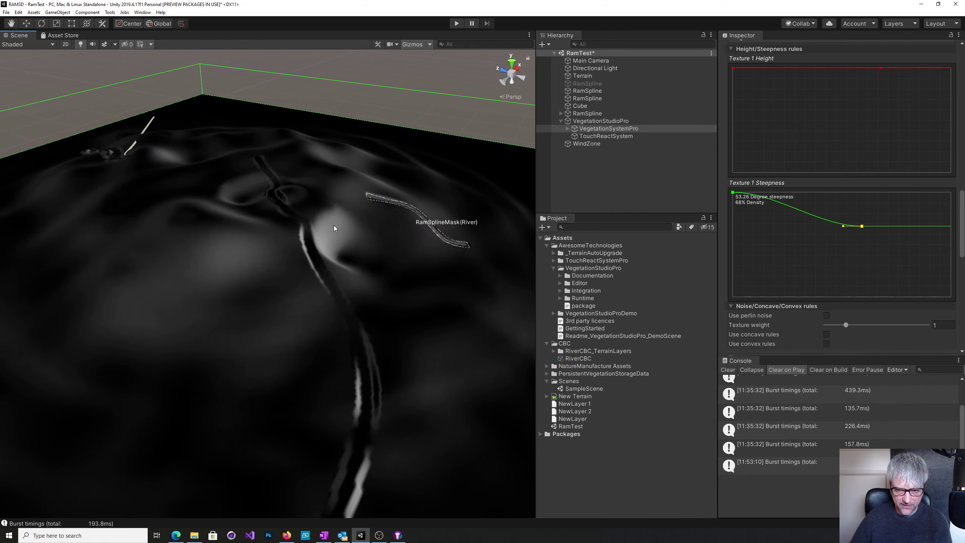
- Lower the second point of the Texture 1 steepness curve to about 52.87 degrees at 40% density, and hide the heatmap
alt+drag(334, 234, 441, 361)
drag(863, 228, 861, 254)
alt+drag(454, 228, 460, 214)
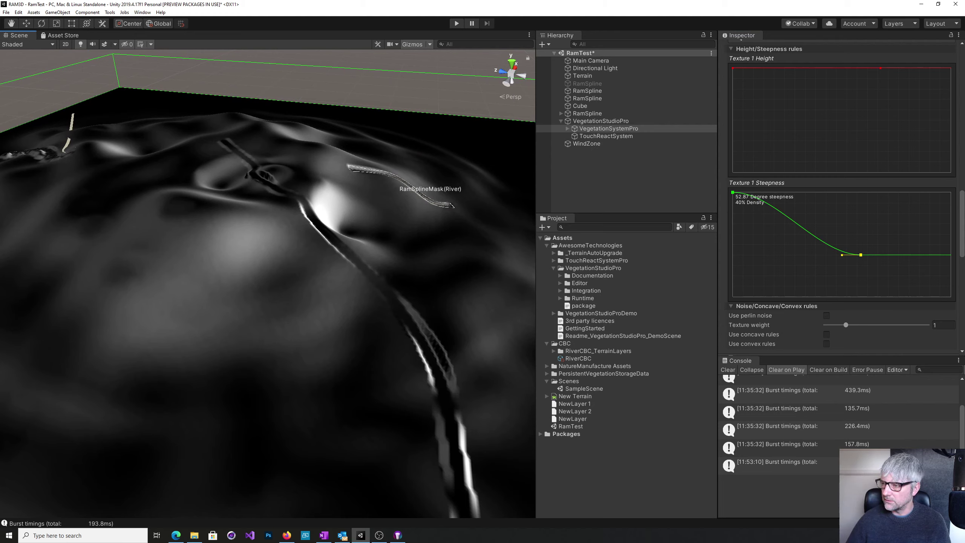
scroll(964, 204, up, 15)
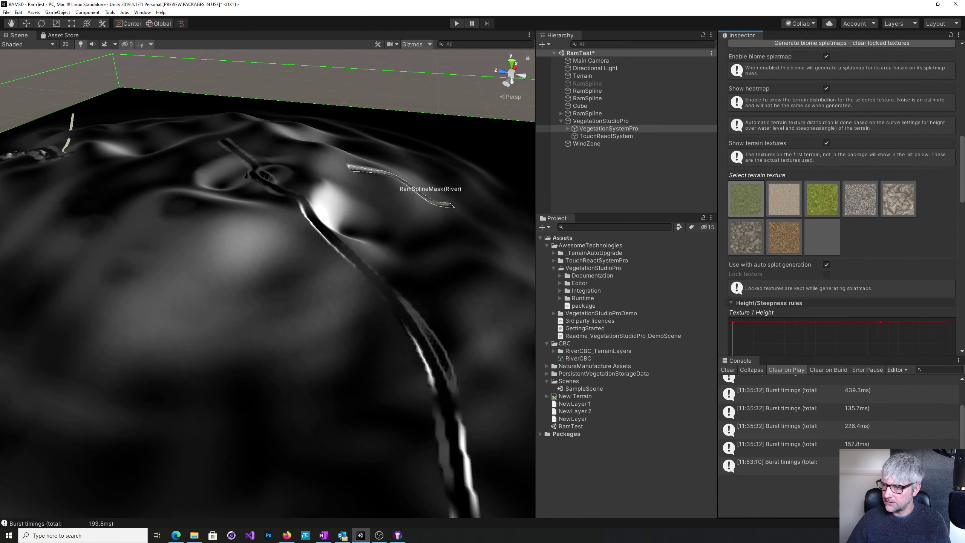
click(826, 127)
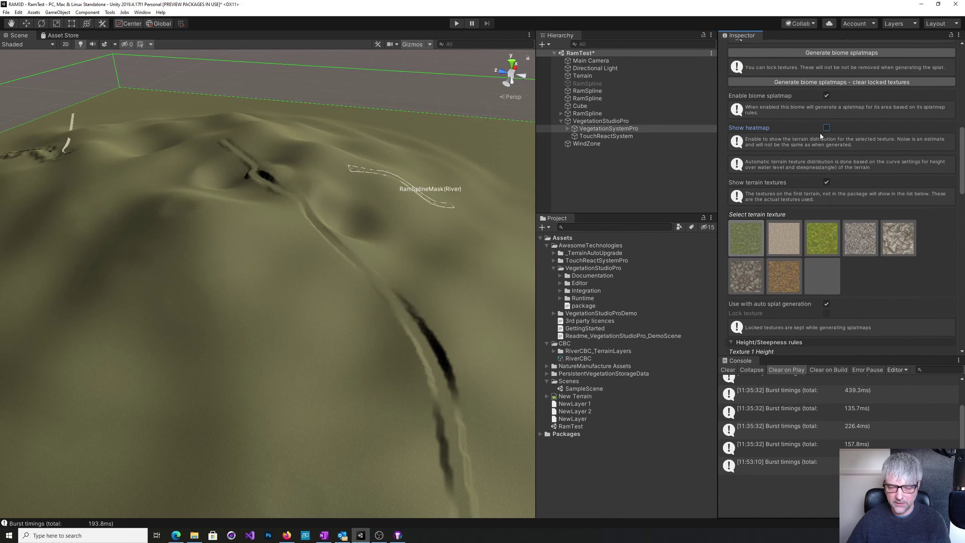
alt+drag(468, 247, 489, 247)
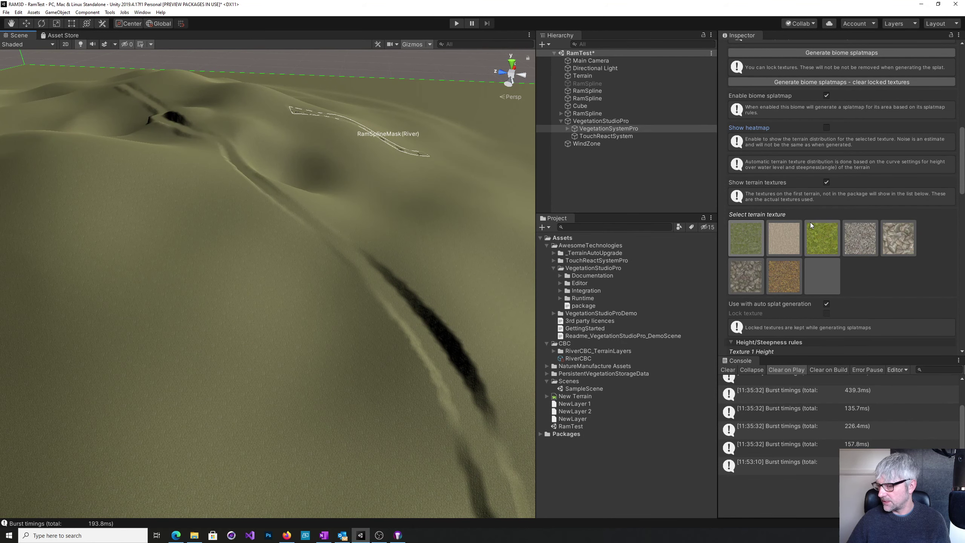
- Select the fifth, rock terrain texture and show its heatmap on the terrain
click(754, 277)
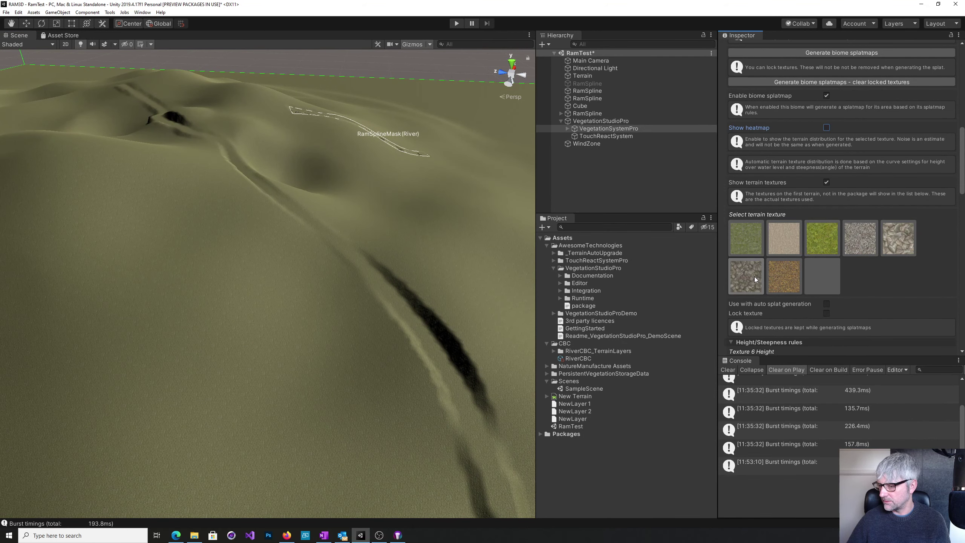
click(894, 244)
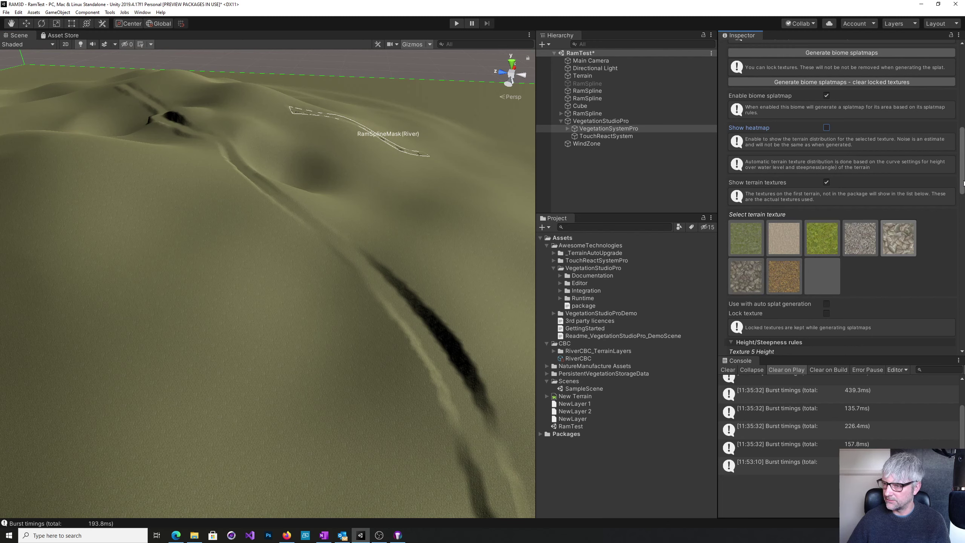
click(827, 128)
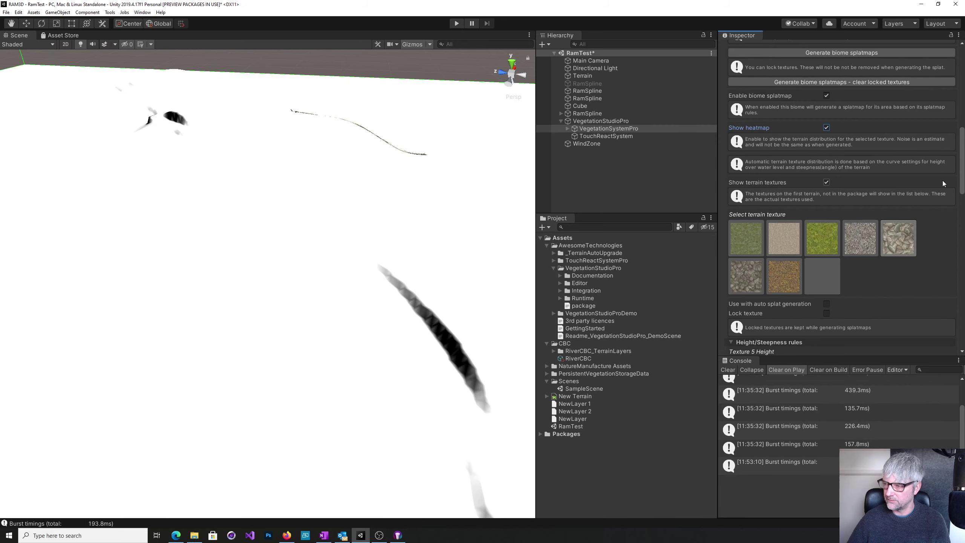
- Move the first point of the Texture 5 height curve to about 13.70 meters above sea level at 4% density
drag(963, 184, 961, 245)
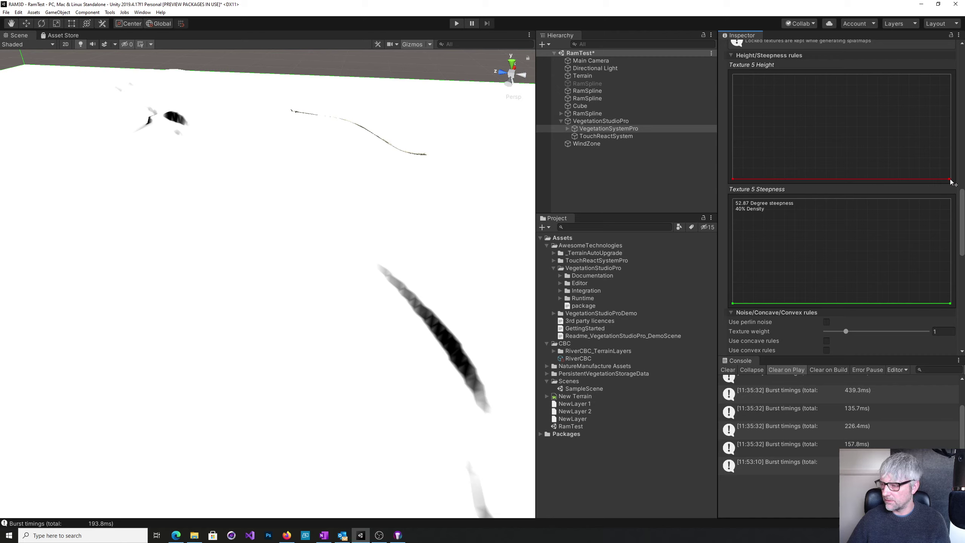
click(734, 179)
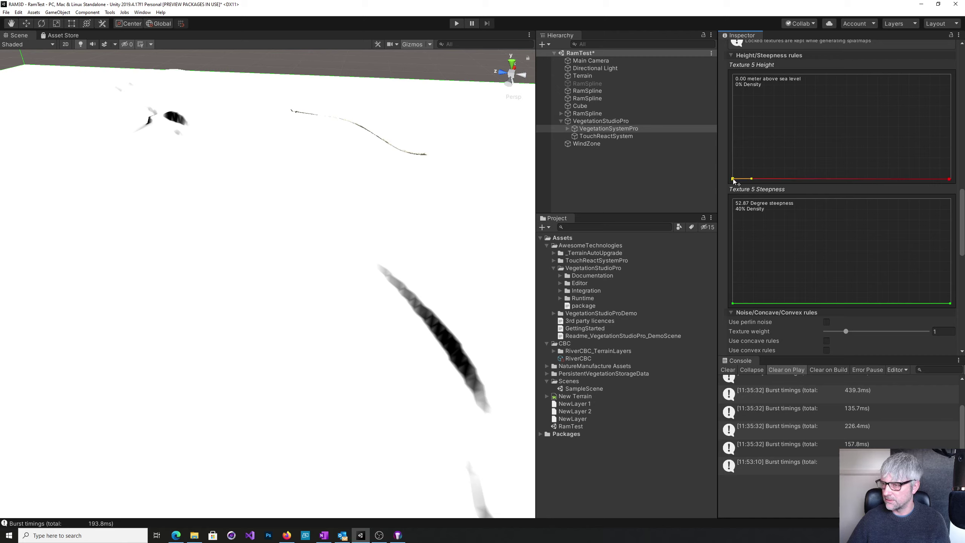
drag(734, 181, 778, 177)
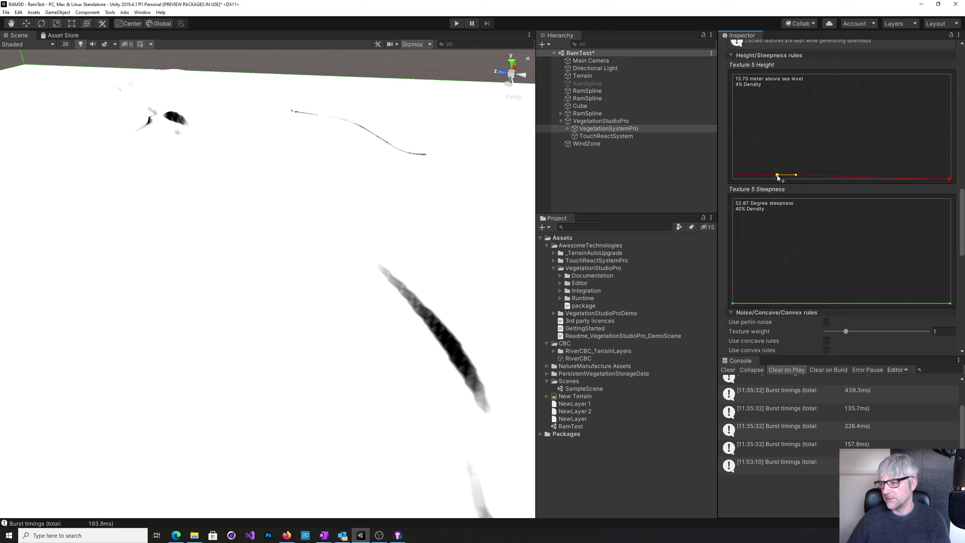
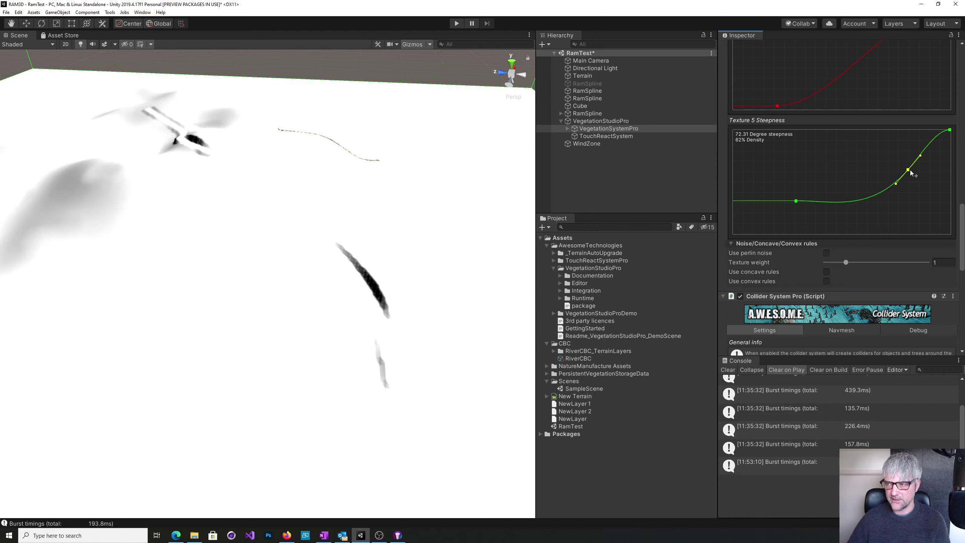
- Move the last Texture 5 steepness point to about 85.14 degrees at 99% density and the middle point to about 48.60 degrees at 64%
mouse_move(950, 130)
mouse_down()
mouse_move(885, 132)
mouse_move(939, 131)
mouse_up()
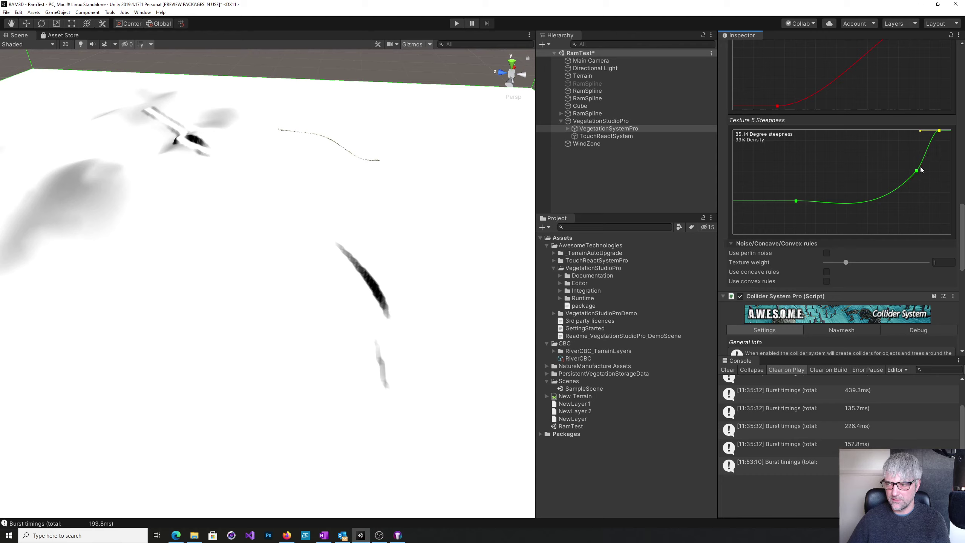
drag(917, 171, 842, 170)
alt+drag(212, 304, 581, 227)
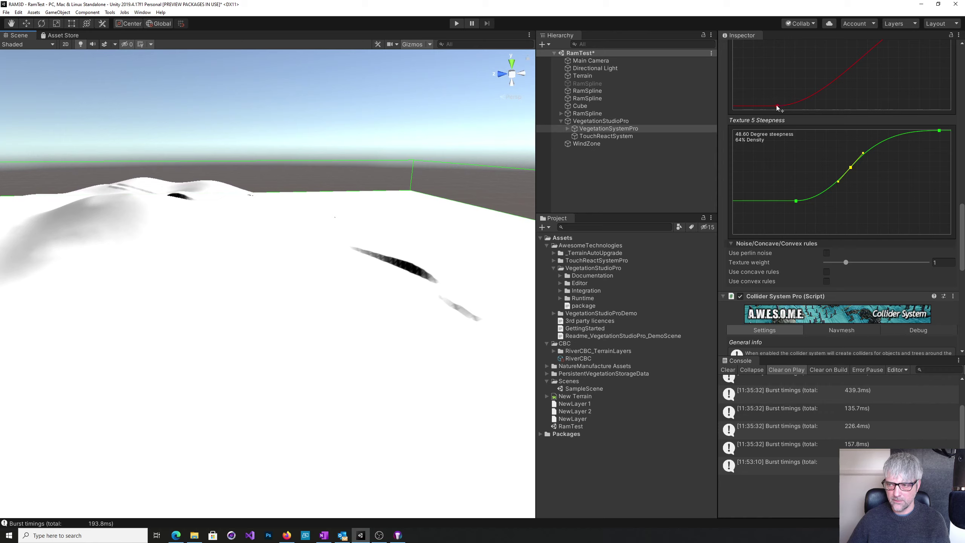
- Move the lower Texture 5 height point to about 24.92 meters at 24% density and examine the heatmap along the river channel
drag(777, 107, 814, 87)
alt+drag(323, 282, 680, 222)
alt+drag(373, 317, 122, 342)
mouse_move(908, 362)
alt+mouse_down()
mouse_move(760, 331)
mouse_move(846, 358)
mouse_move(119, 345)
mouse_move(186, 325)
alt+mouse_up()
key(s)
right_drag(185, 324, 185, 325)
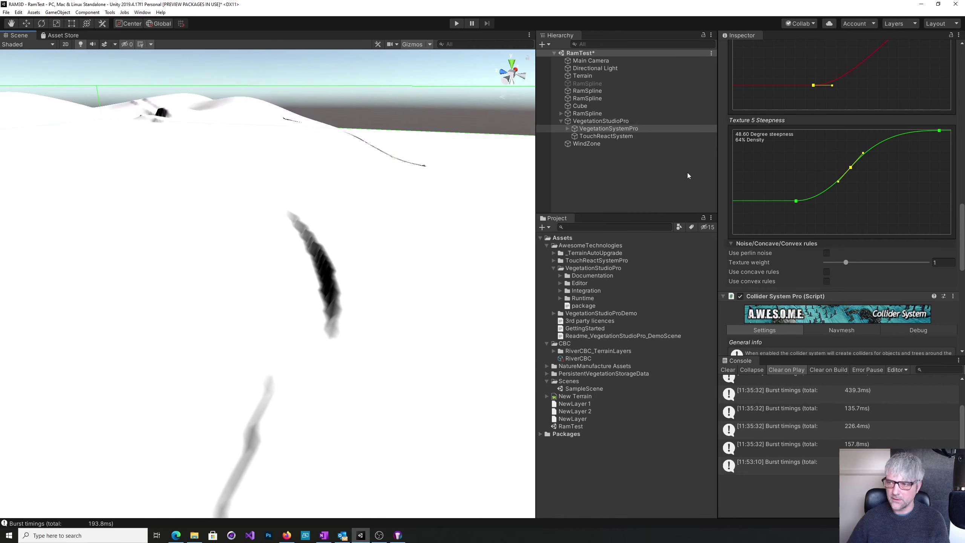
- Hide the heatmap and examine the textured terrain around the river channel
scroll(842, 198, up, 10)
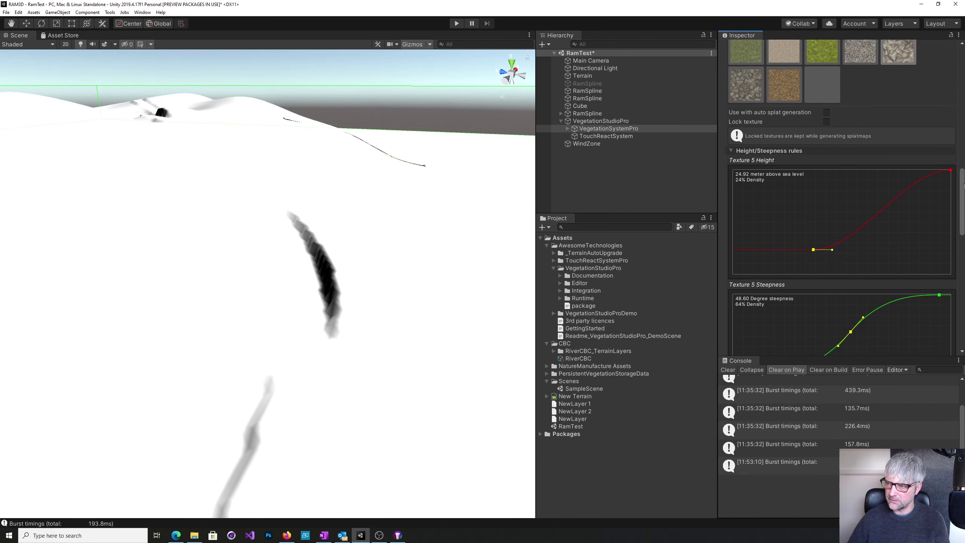
scroll(824, 56, up, 1)
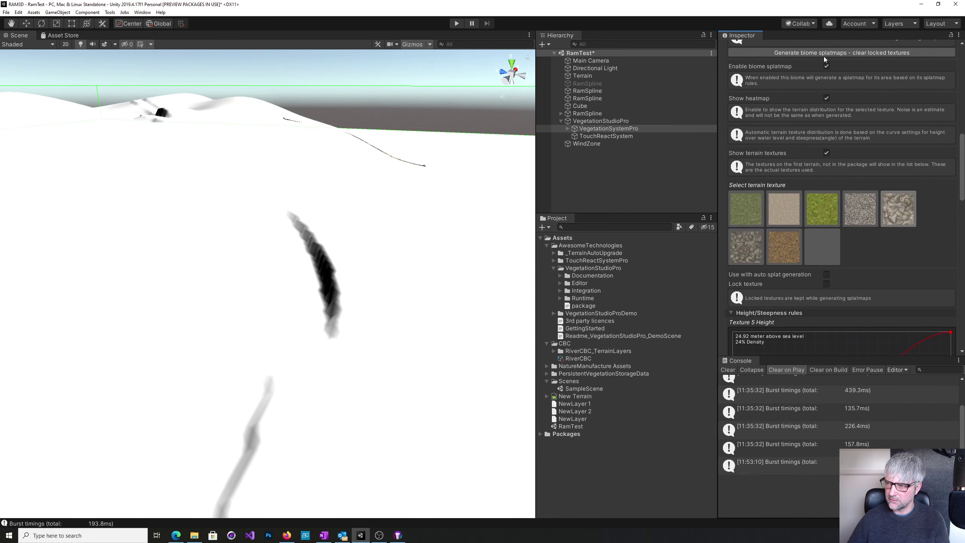
click(827, 98)
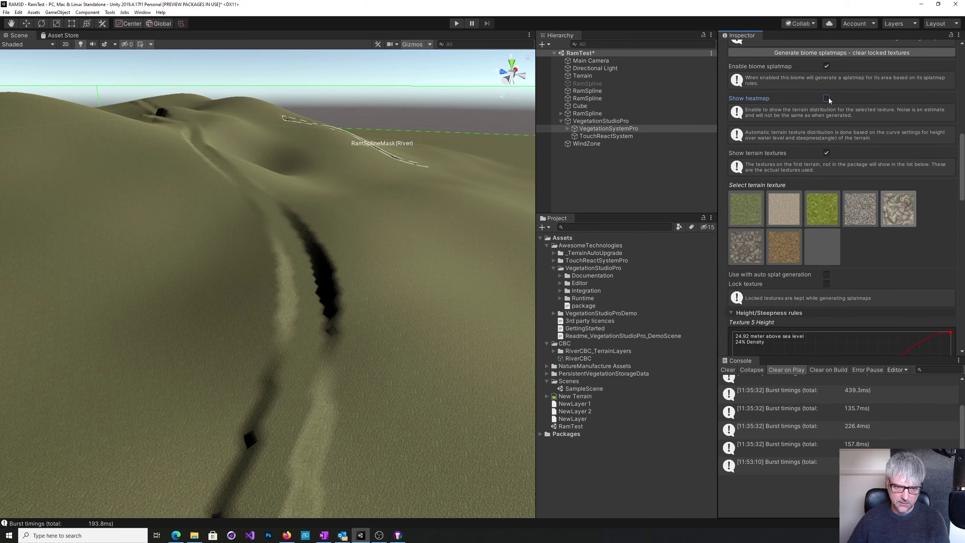
right_drag(327, 208, 286, 162)
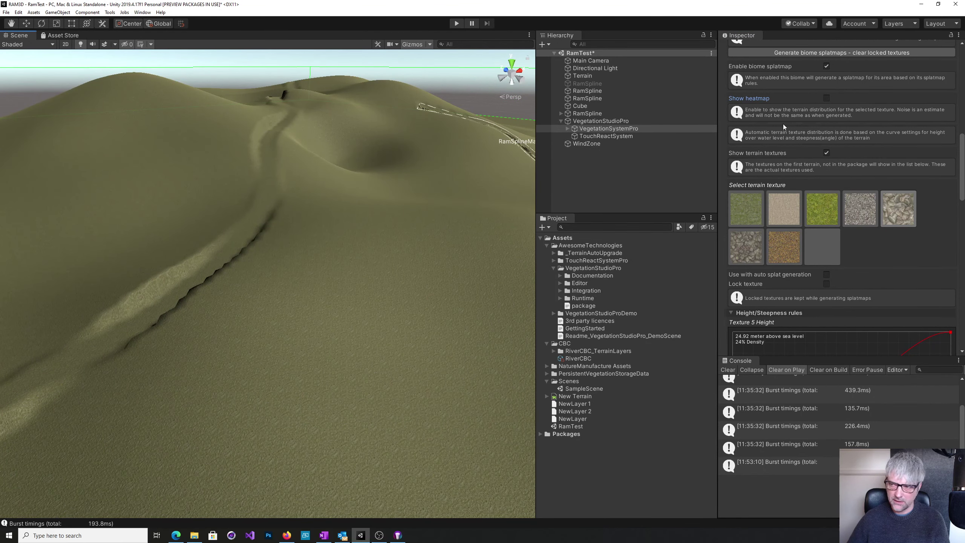
- Show the heatmap again and move the middle Texture 5 steepness point to about 32.27 degrees at 74% density
click(826, 99)
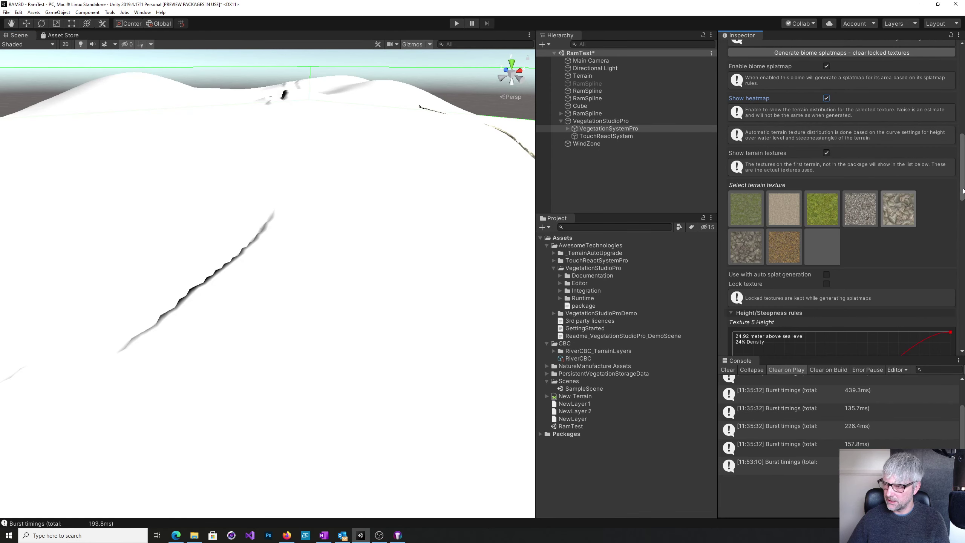
scroll(963, 190, down, 3)
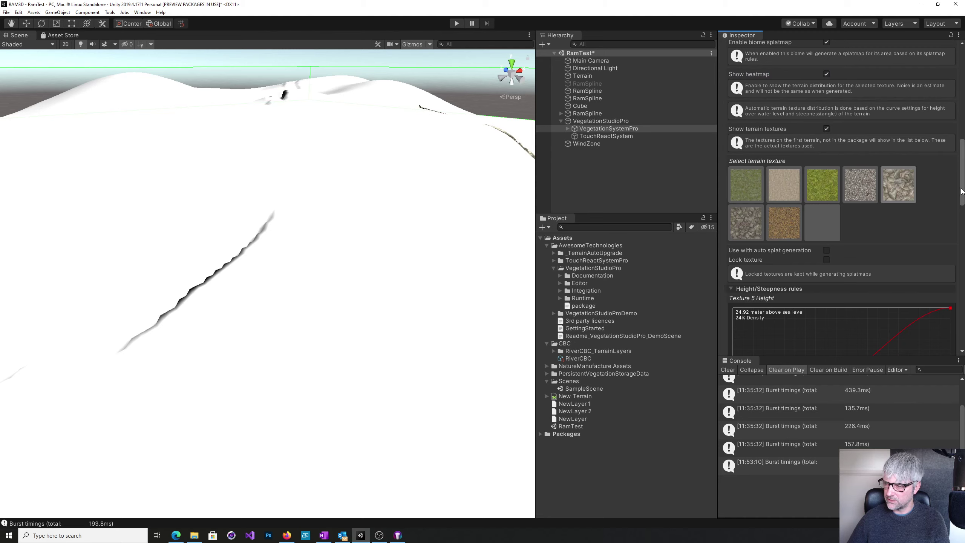
scroll(964, 191, down, 10)
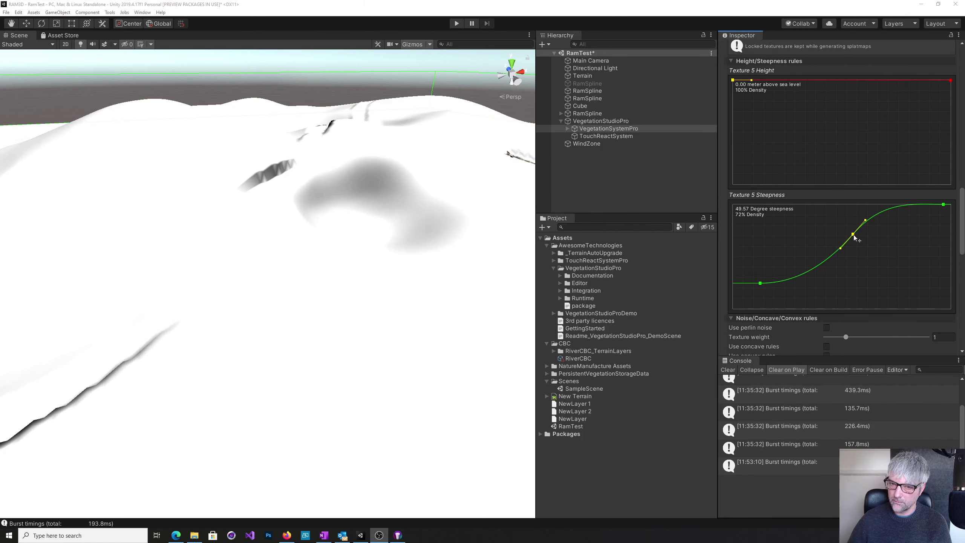
drag(854, 236, 812, 234)
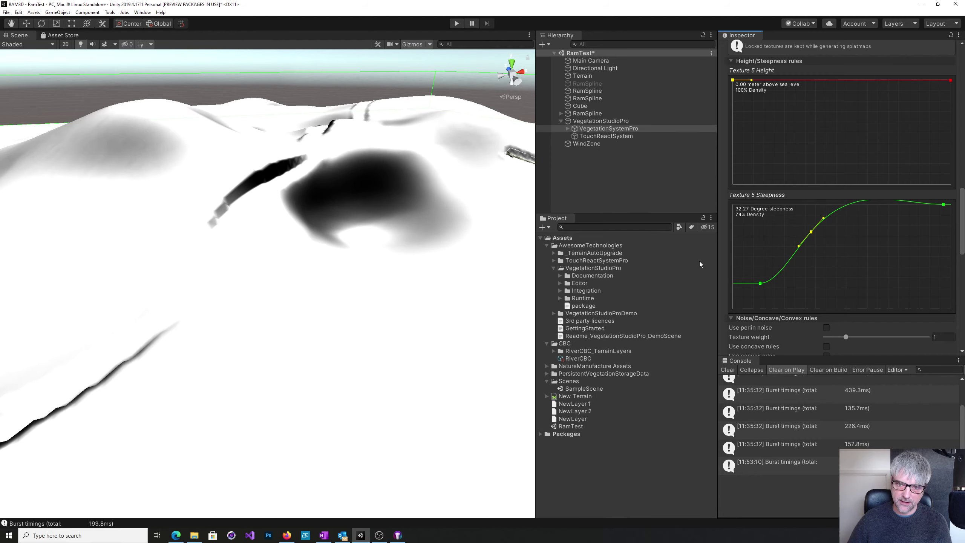
- Examine the Texture 5 heatmap over the hills and riverbanks, and turn the heatmap off
right_drag(420, 352, 428, 356)
key(w)
drag(963, 228, 949, 169)
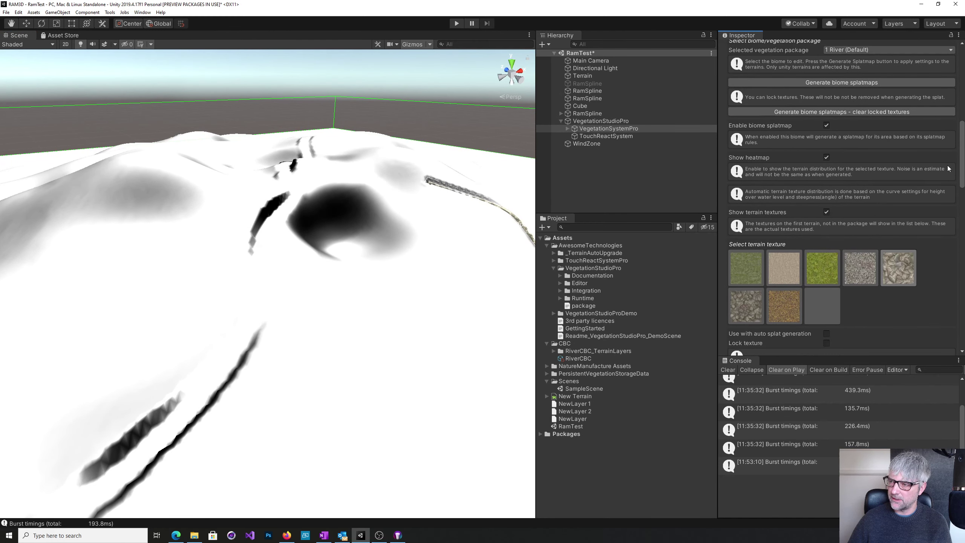
click(827, 157)
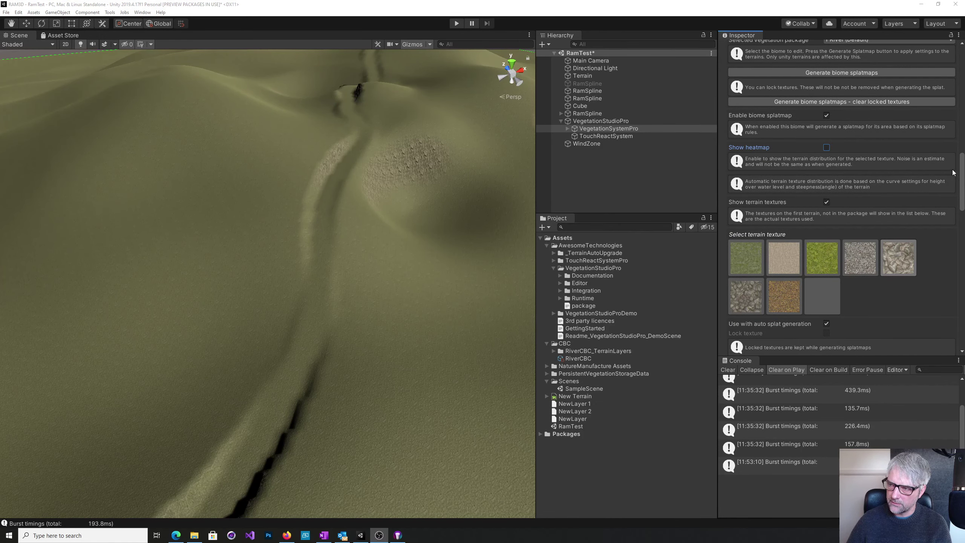
- Turn the heatmap back on and move the upper middle Texture 5 steepness point to about 49.96 degrees at 100% density
scroll(813, 162, up, 4)
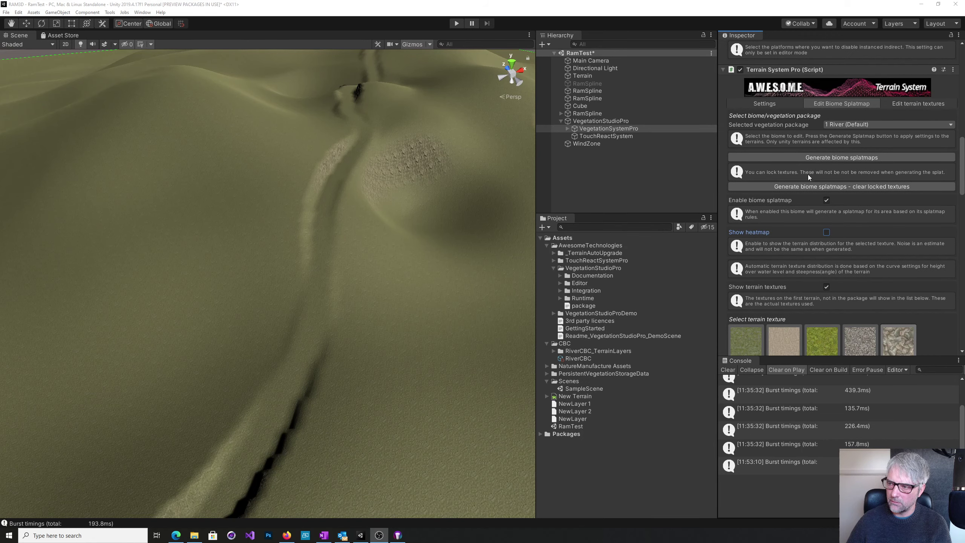
scroll(842, 231, down, 4)
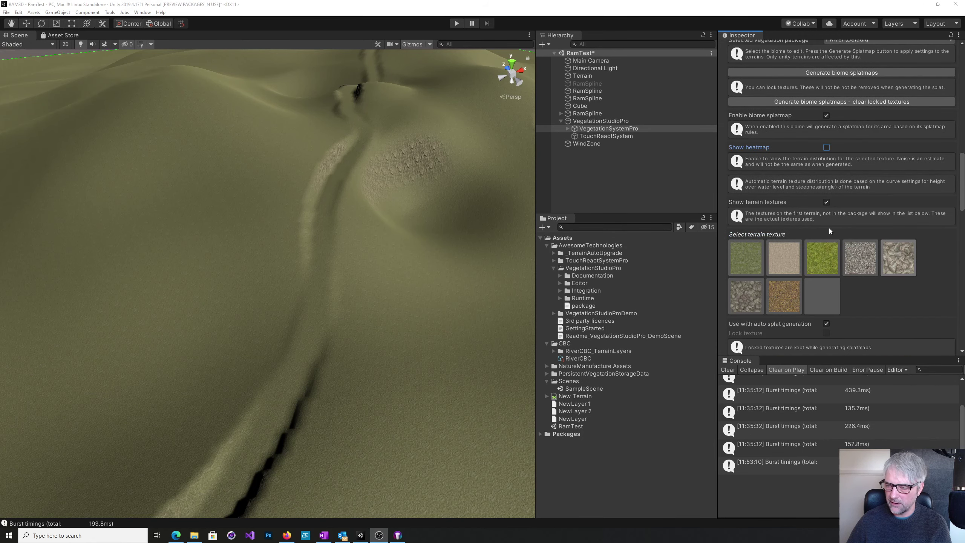
click(827, 147)
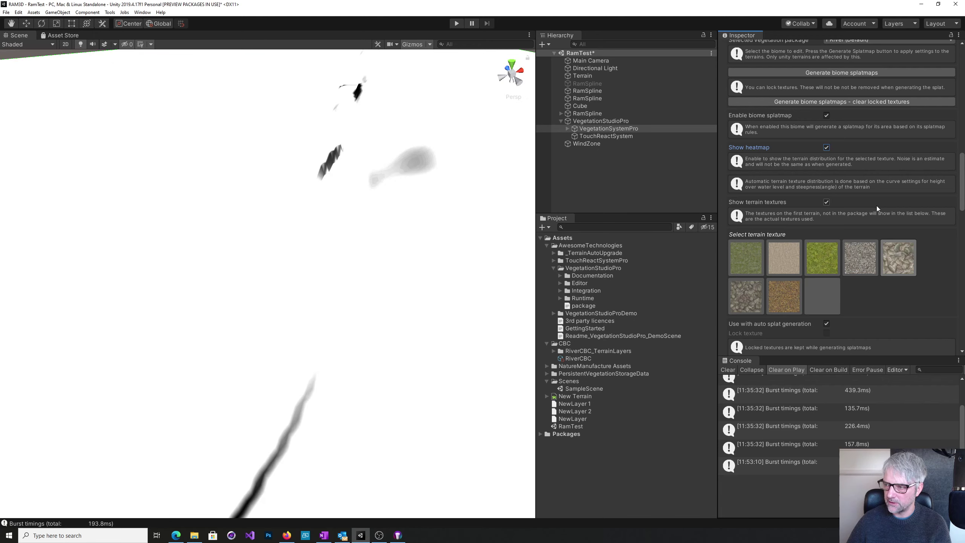
scroll(909, 257, down, 12)
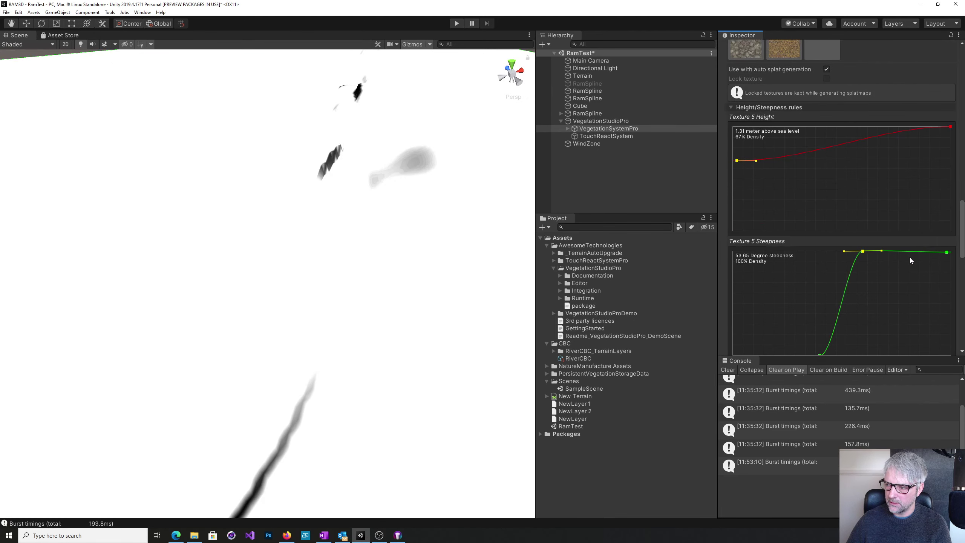
scroll(856, 286, down, 4)
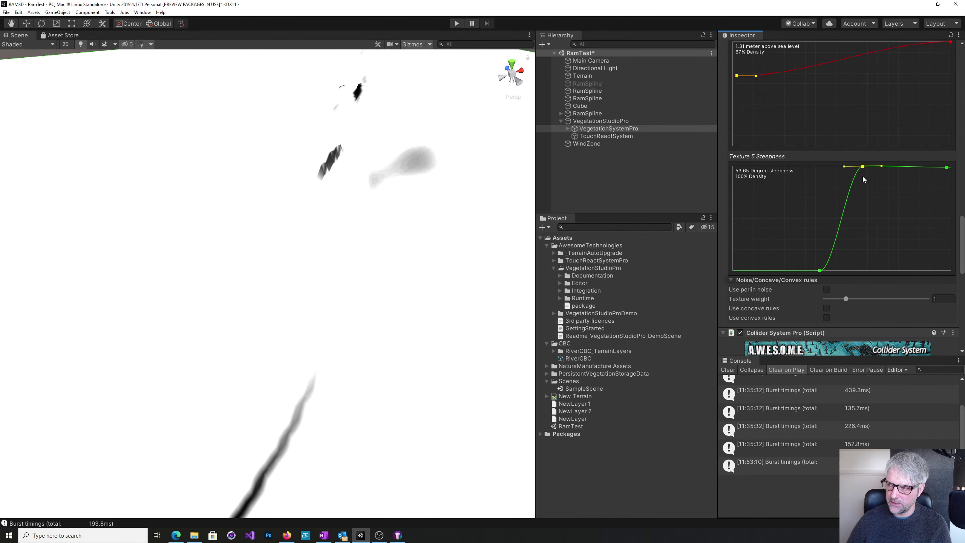
mouse_move(863, 170)
mouse_down()
mouse_move(868, 189)
mouse_move(855, 168)
mouse_up()
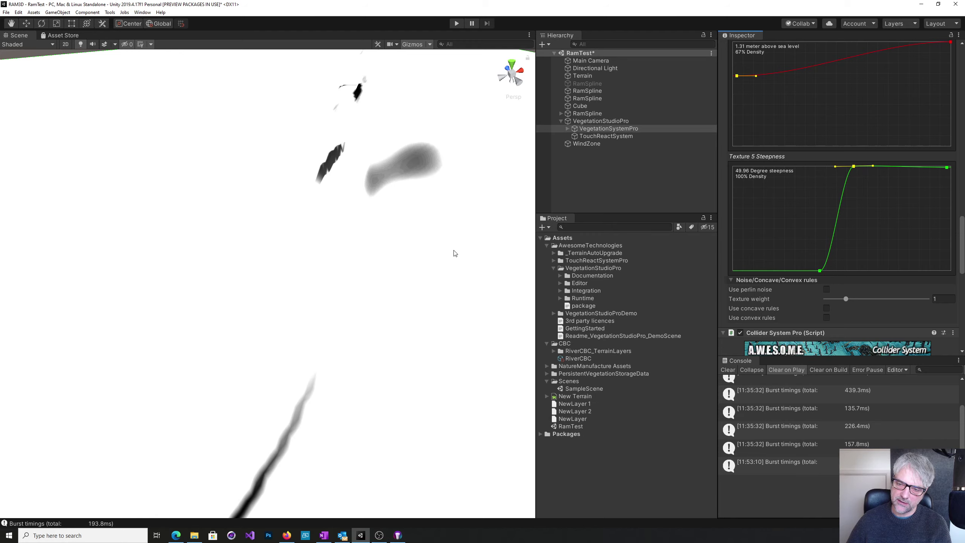
- Hide the heatmap and inspect the rock texture on the steep hillside and along the riverbanks
mouse_move(455, 253)
alt+mouse_down()
mouse_move(263, 237)
mouse_move(323, 270)
mouse_move(452, 251)
alt+mouse_up()
scroll(849, 219, up, 10)
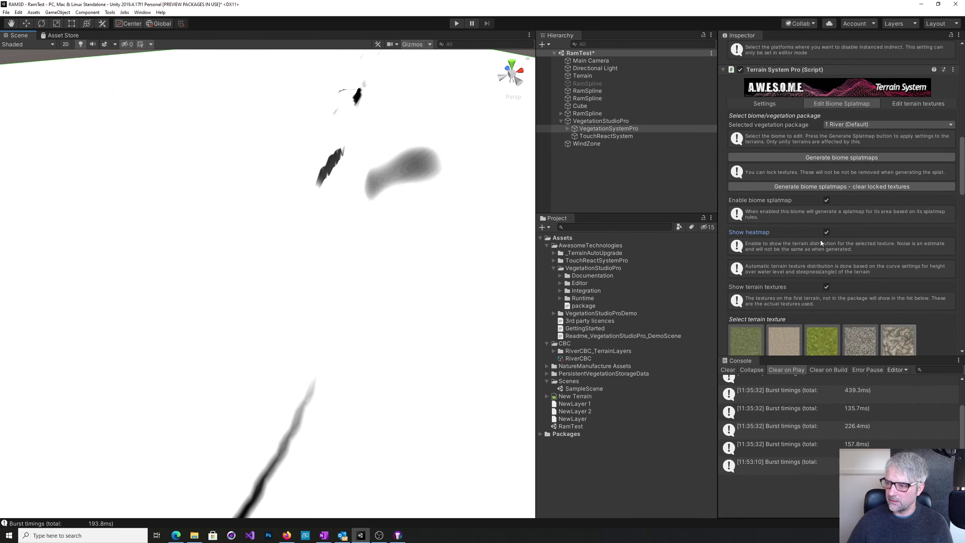
click(826, 232)
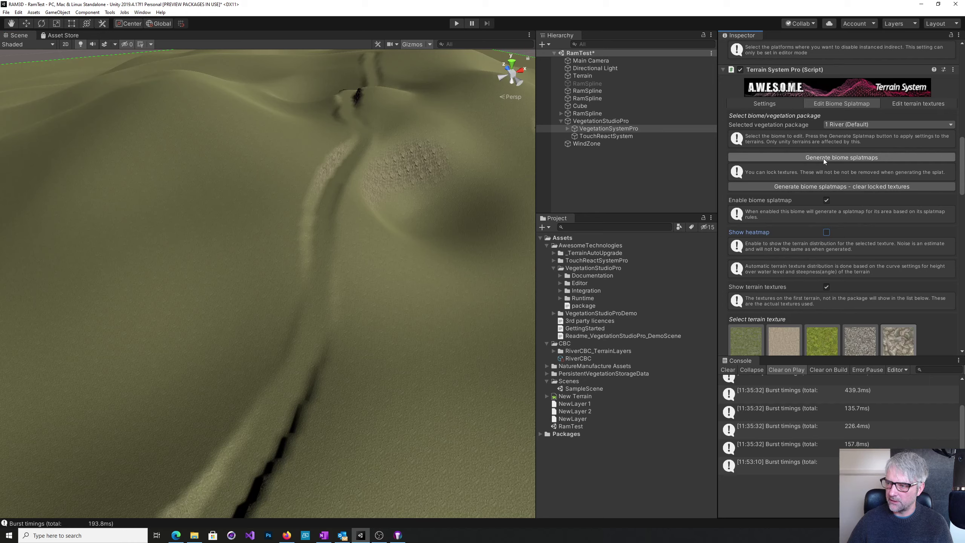
alt+drag(491, 280, 546, 270)
alt+drag(419, 304, 268, 323)
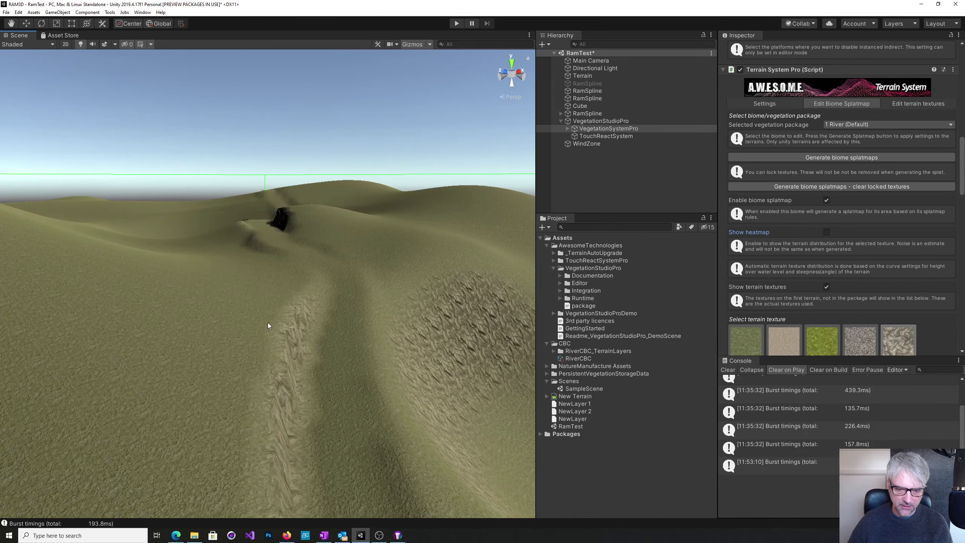
right_drag(351, 337, 377, 331)
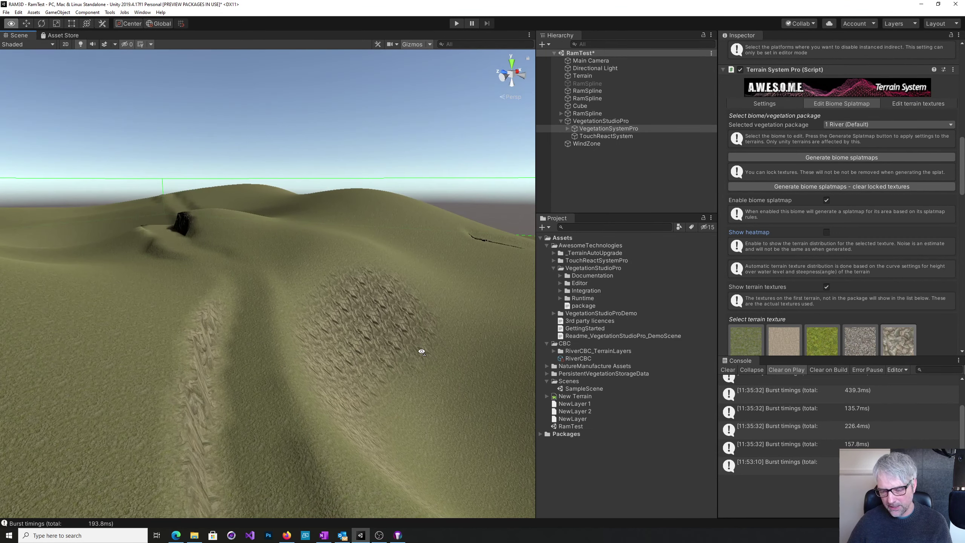
alt+drag(377, 327, 212, 419)
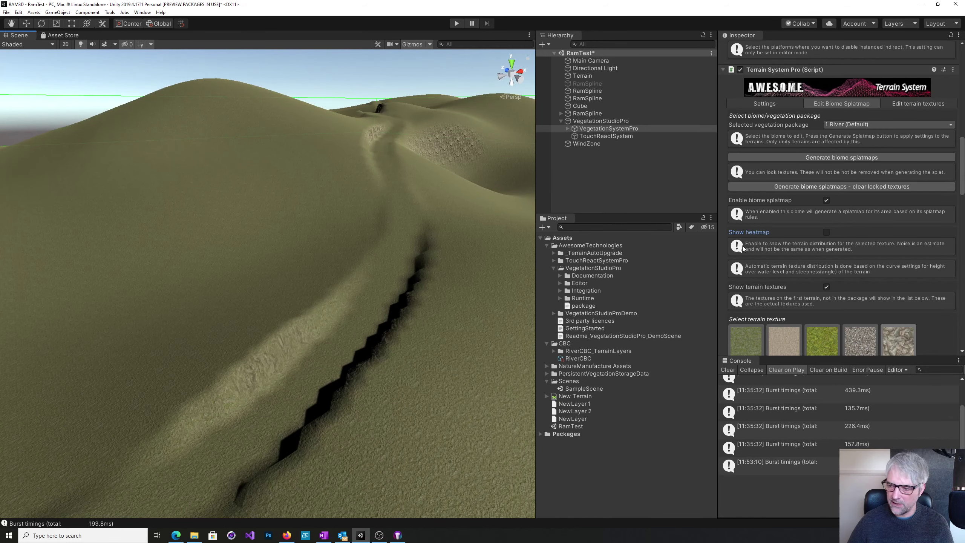
- Show the heatmap for Texture 2 and raise its first height point to 100% density at 0.00 m above sea level
scroll(821, 225, down, 3)
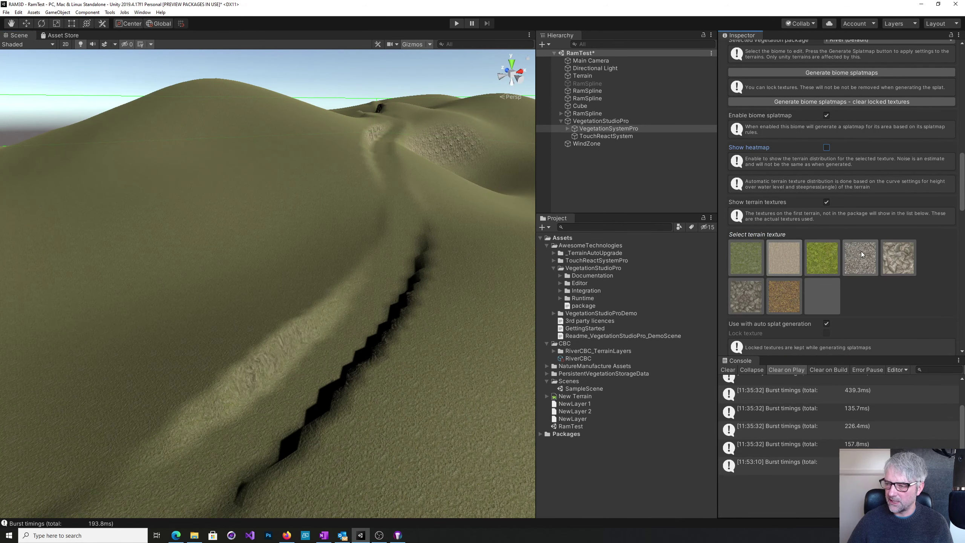
click(827, 148)
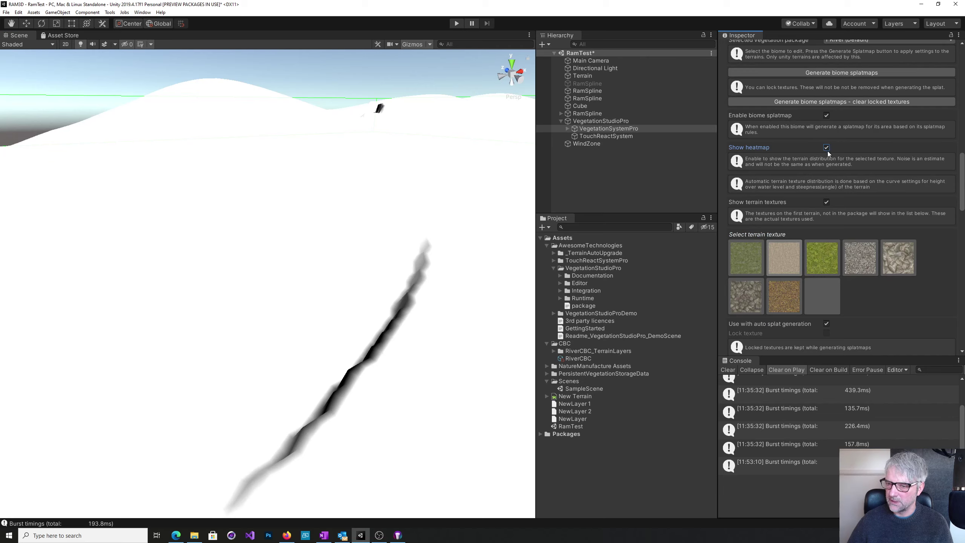
drag(962, 181, 964, 239)
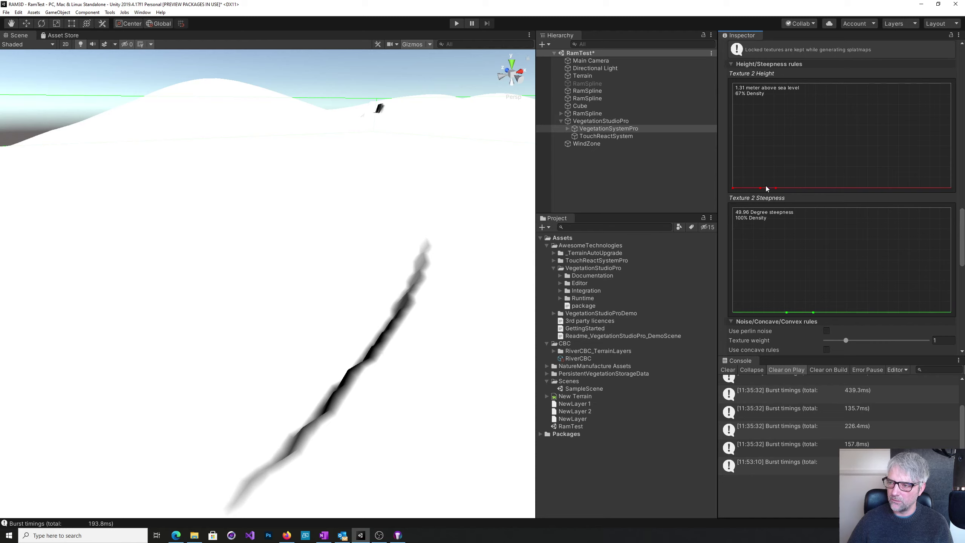
click(732, 186)
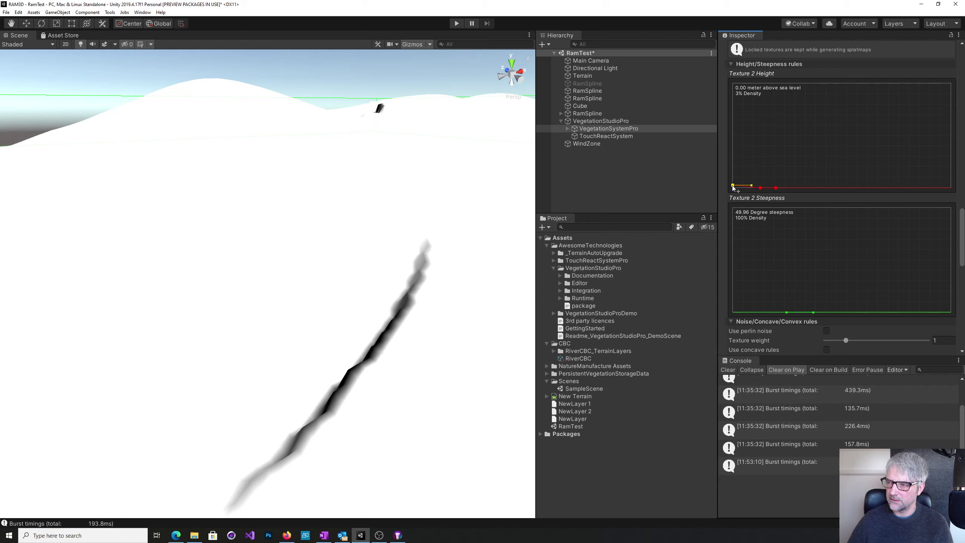
drag(734, 187, 730, 86)
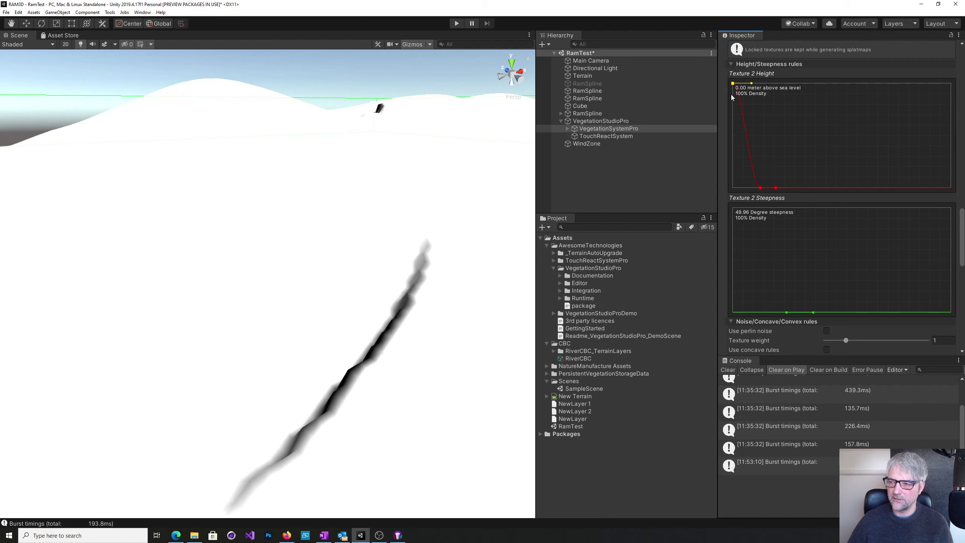
- Reselect VegetationSystemPro, return to the Texture 2 rules in the biome splatmap and show the heatmap again
mouse_move(408, 339)
right_down()
mouse_move(237, 330)
mouse_move(254, 350)
mouse_move(290, 360)
mouse_move(426, 361)
mouse_move(532, 343)
right_up()
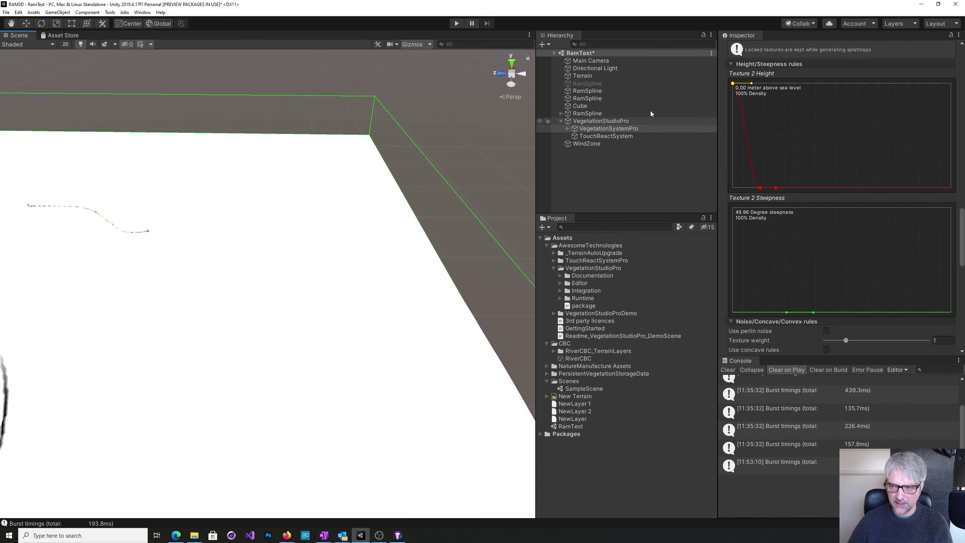
click(588, 77)
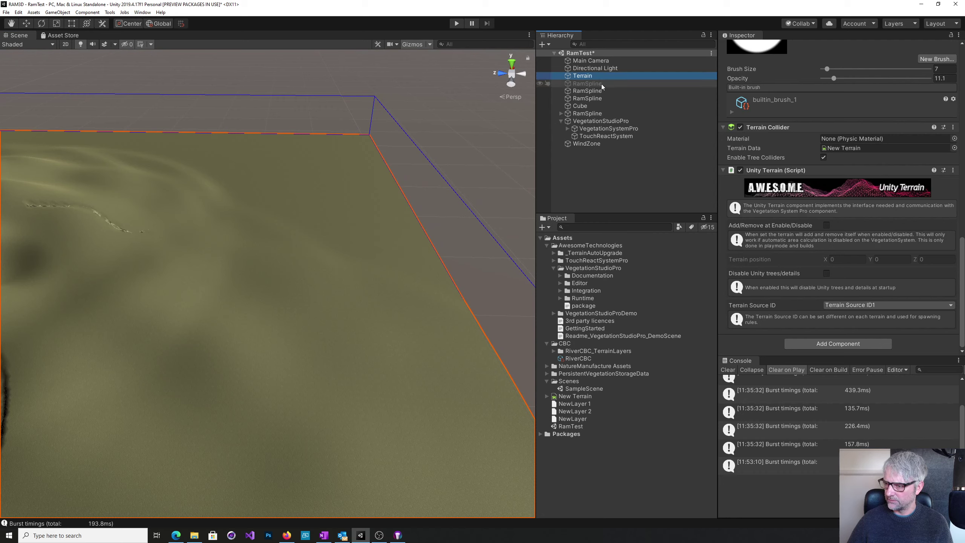
click(584, 121)
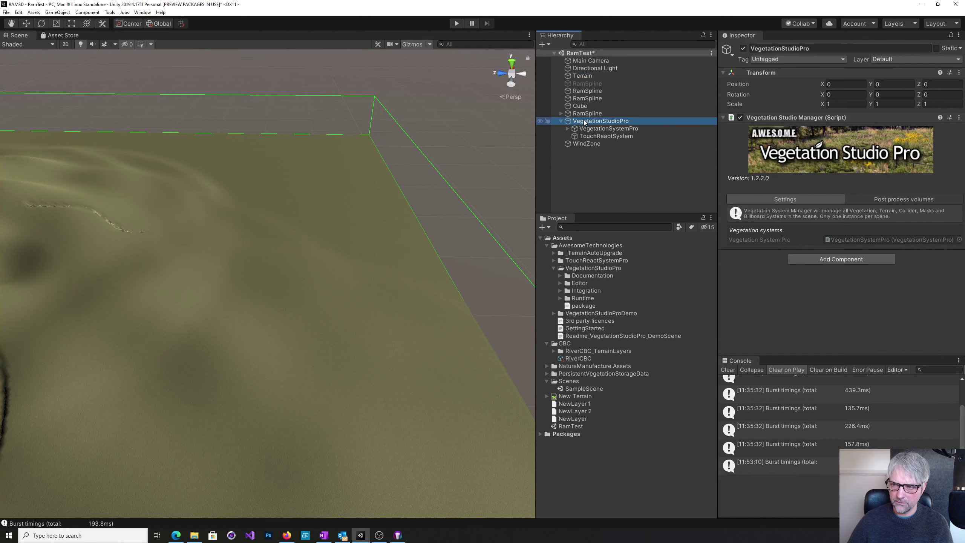
click(598, 129)
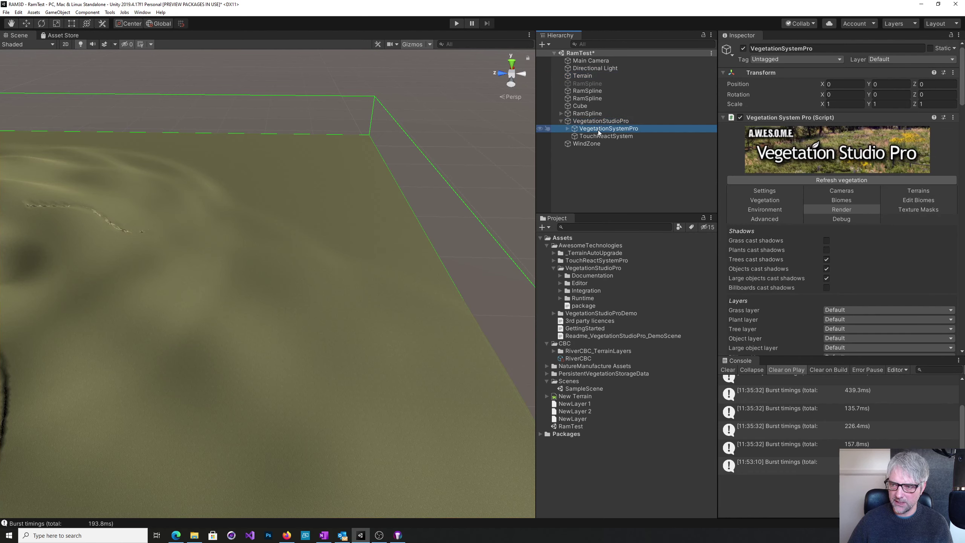
scroll(831, 250, down, 5)
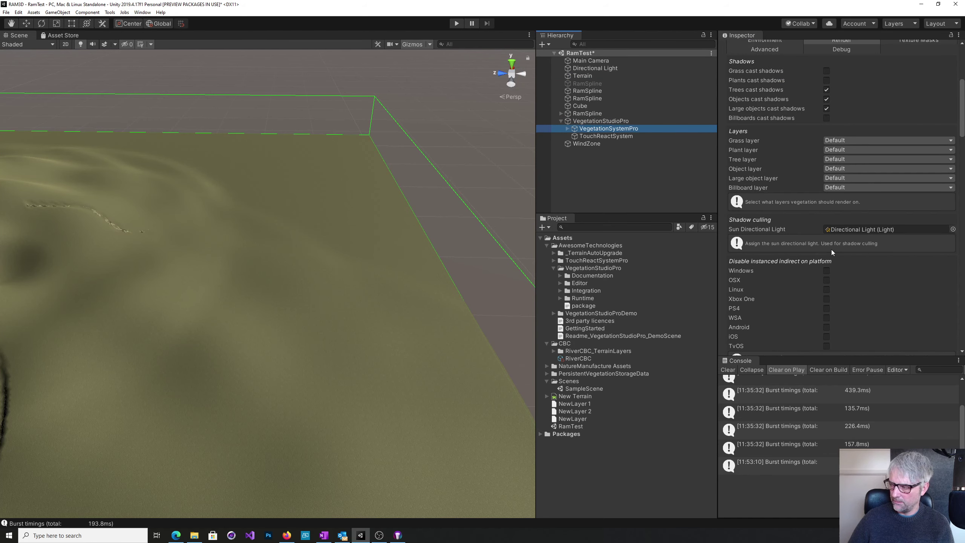
scroll(831, 252, down, 5)
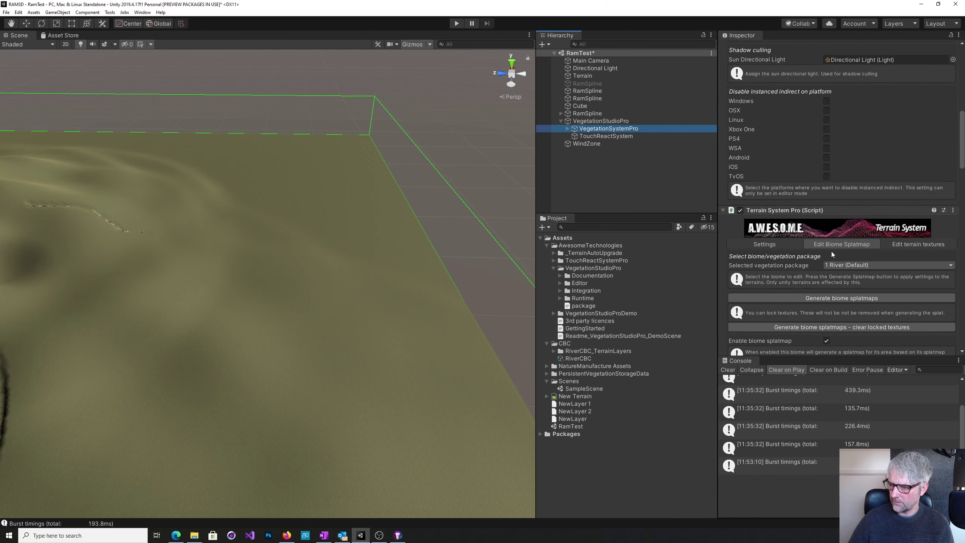
scroll(831, 251, up, 5)
scroll(847, 246, up, 10)
scroll(847, 246, down, 5)
click(784, 226)
scroll(826, 240, down, 5)
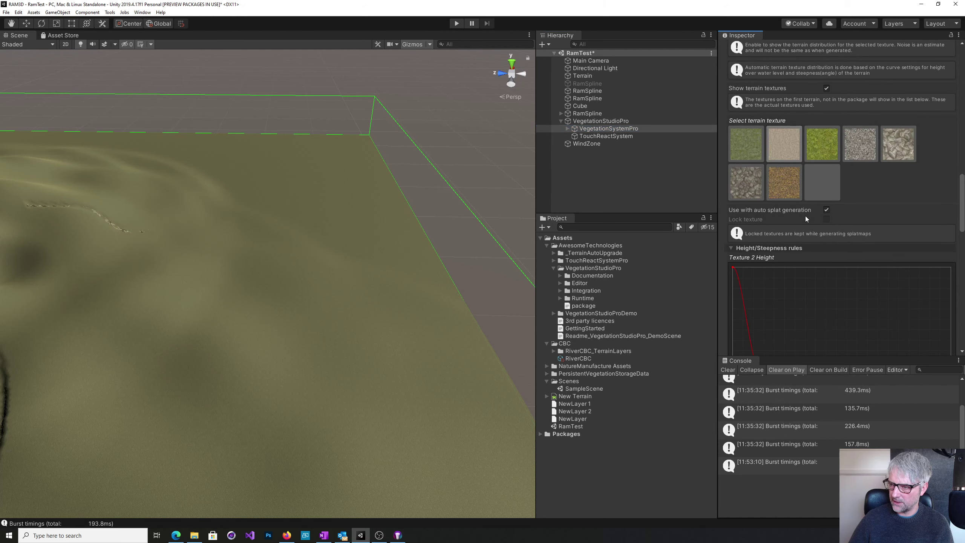
scroll(826, 239, up, 8)
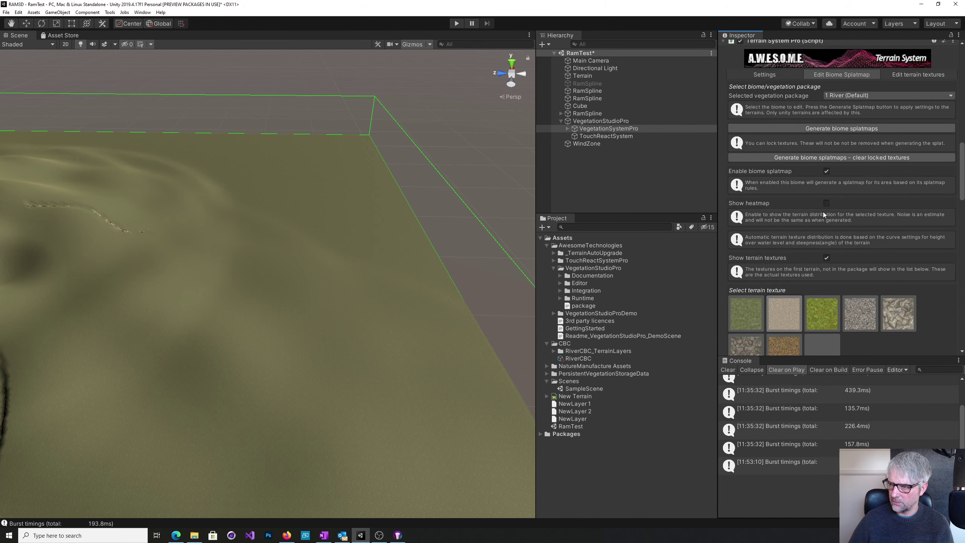
click(828, 203)
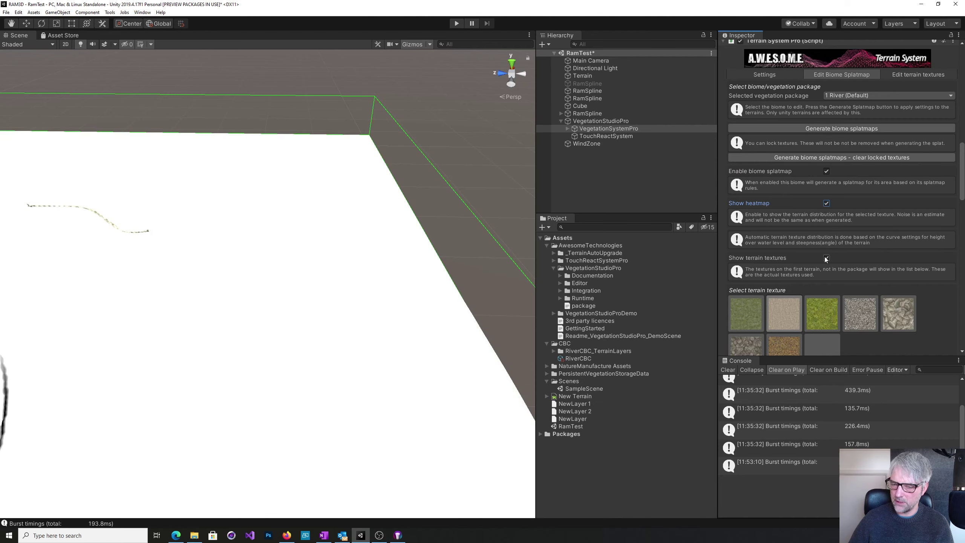
- Move the two Texture 2 steepness points to about 0.00 and 86.31 degrees, both at 6% density
scroll(819, 285, down, 3)
scroll(864, 279, down, 7)
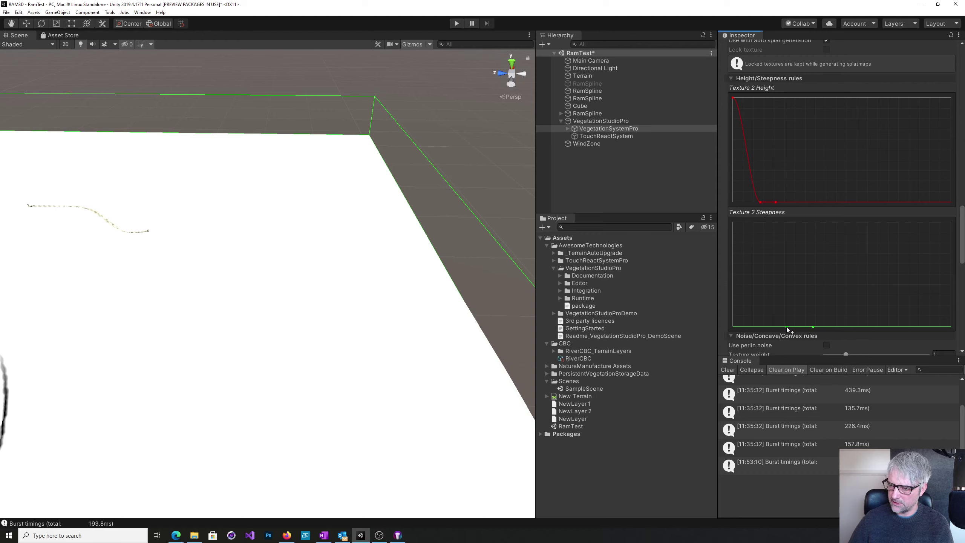
drag(785, 325, 734, 322)
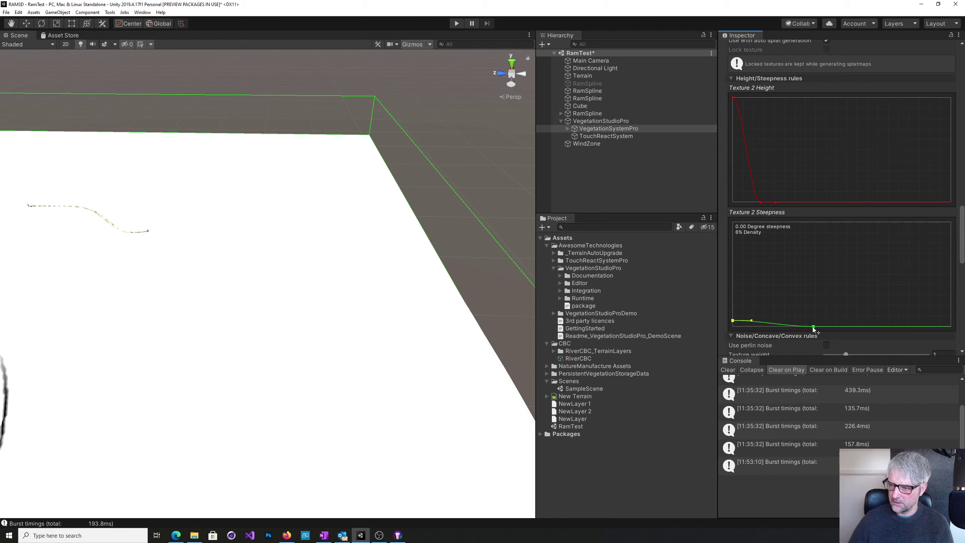
drag(813, 326, 944, 323)
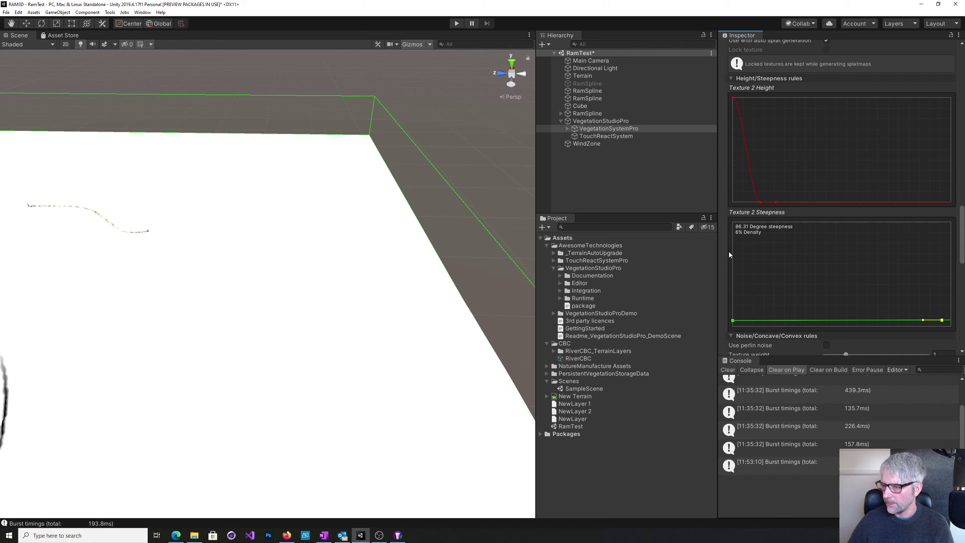
- Raise the other two Texture 2 height points to 100% density at about 21.72 m and 47.51 m above sea level
click(733, 99)
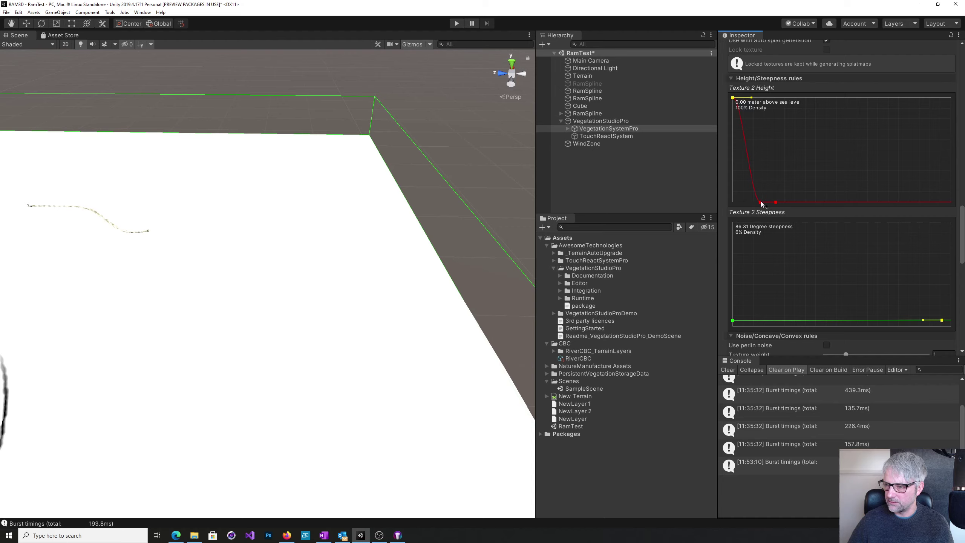
drag(761, 204, 811, 167)
drag(779, 206, 847, 145)
drag(778, 167, 799, 124)
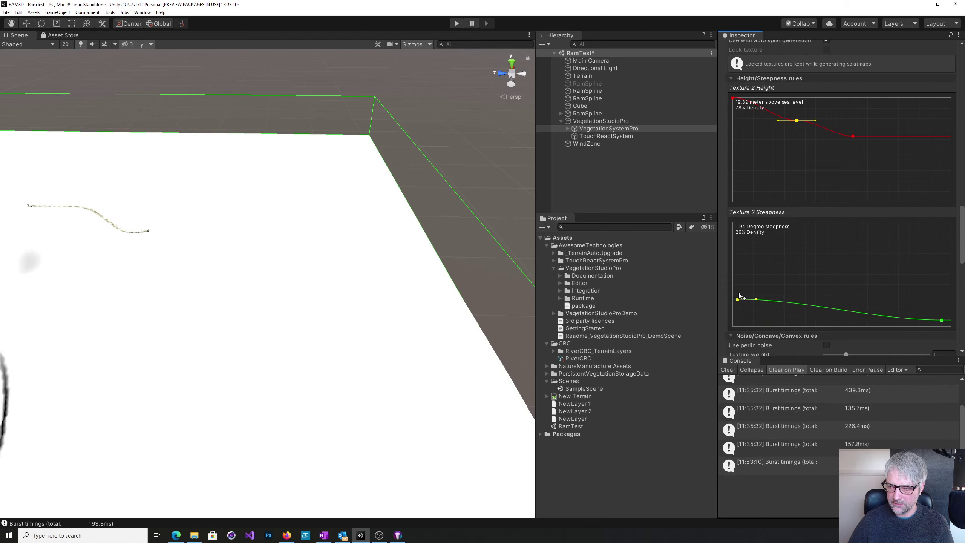
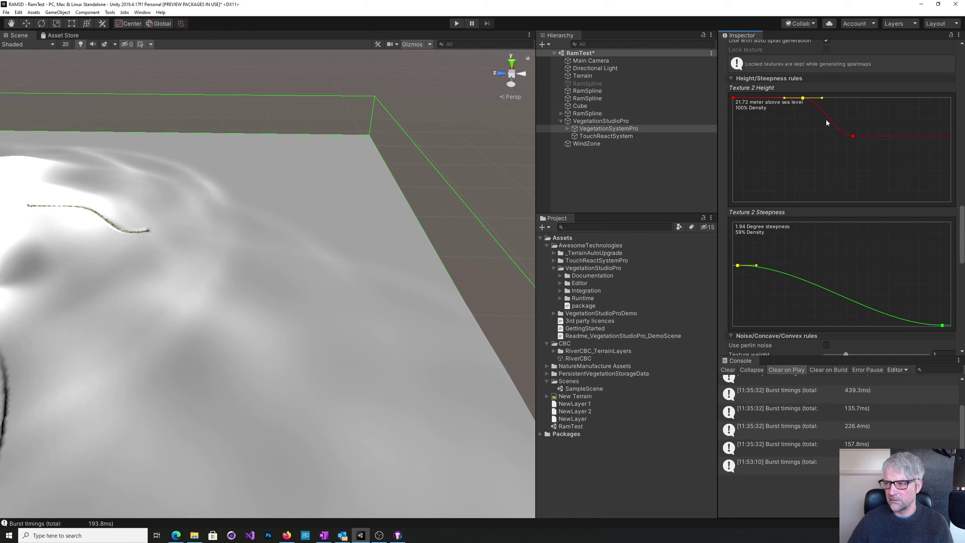
mouse_move(855, 138)
mouse_down()
mouse_move(855, 100)
mouse_move(887, 99)
mouse_up()
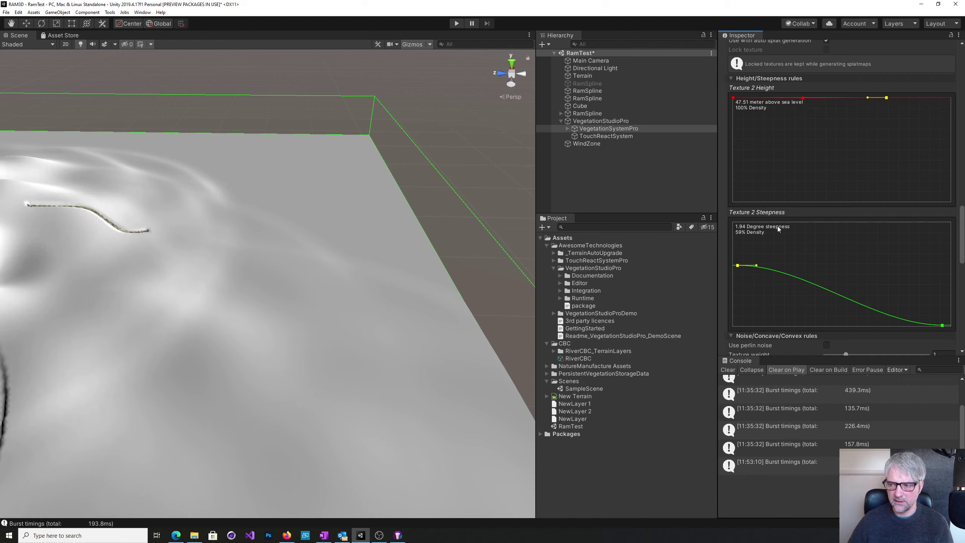
- Move the Texture 2 steepness points to about 0.00 degrees at 91% density and 8.36 degrees at 0% density
mouse_move(738, 268)
mouse_down()
mouse_move(734, 224)
mouse_move(733, 235)
mouse_up()
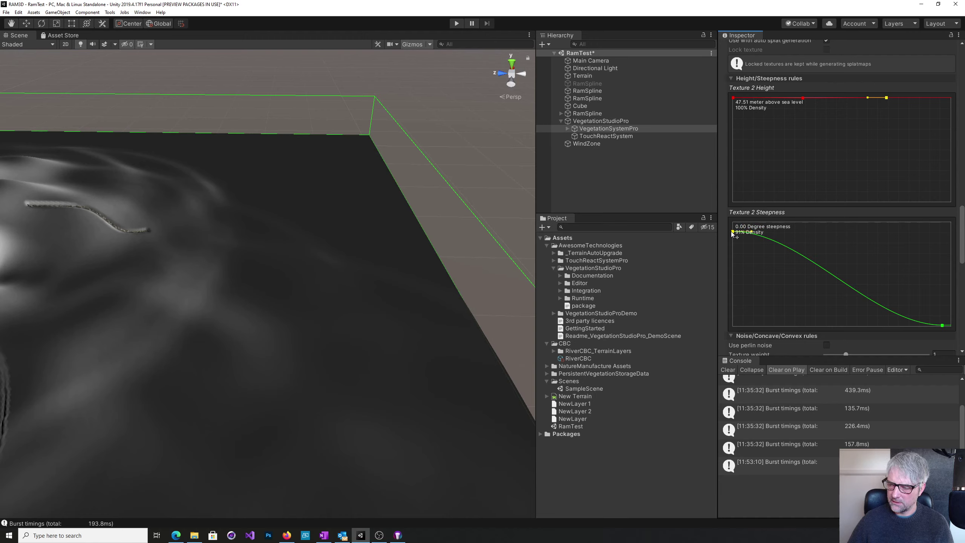
drag(943, 328, 755, 332)
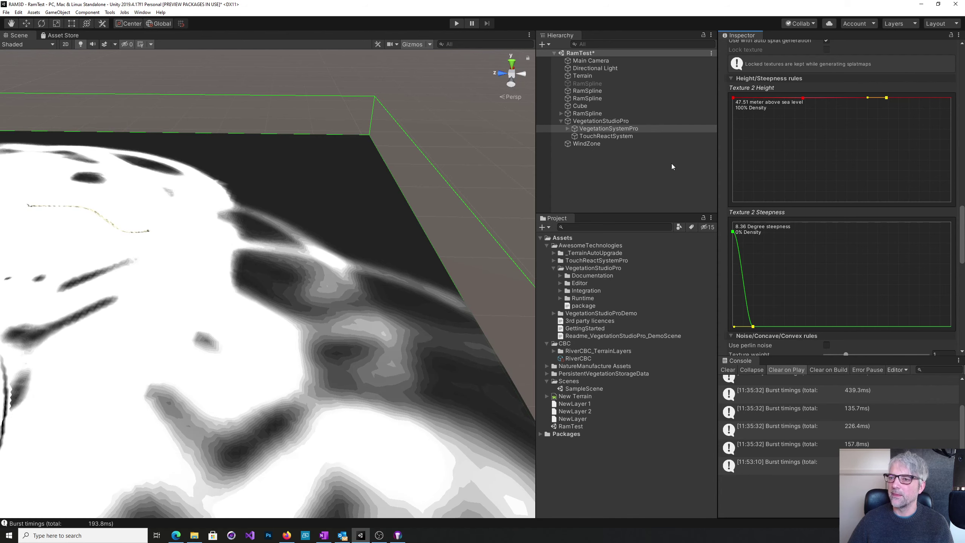
- Generate the biome splatmaps with the heatmap hidden and inspect the blended textures on the hills and around the river
scroll(927, 185, up, 10)
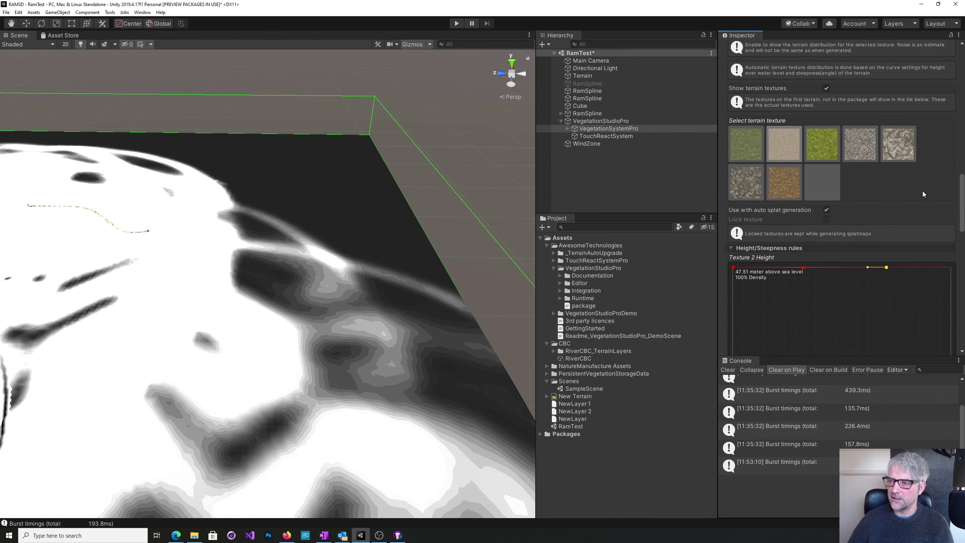
click(827, 119)
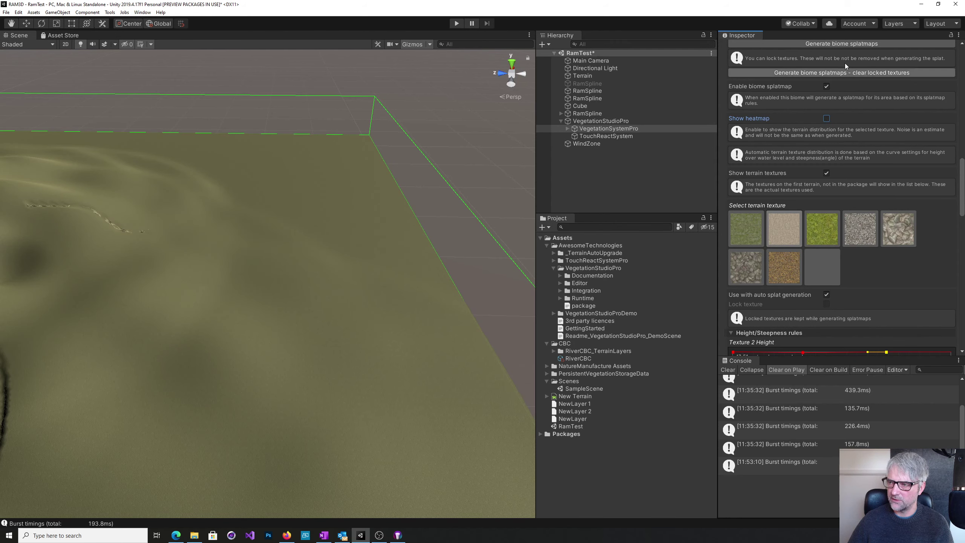
click(829, 43)
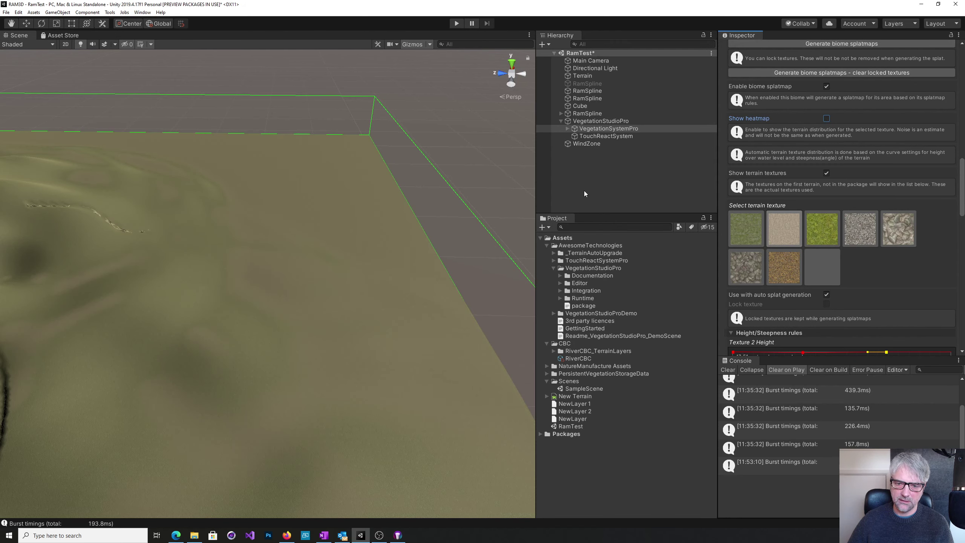
alt+drag(505, 213, 185, 259)
key(d)
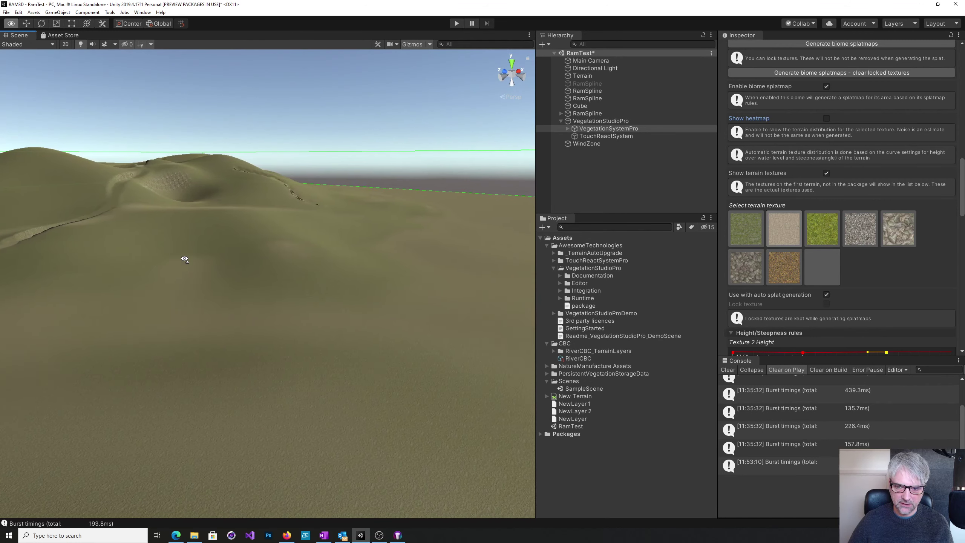
alt+drag(402, 296, 525, 372)
right_drag(525, 372, 449, 303)
key(a)
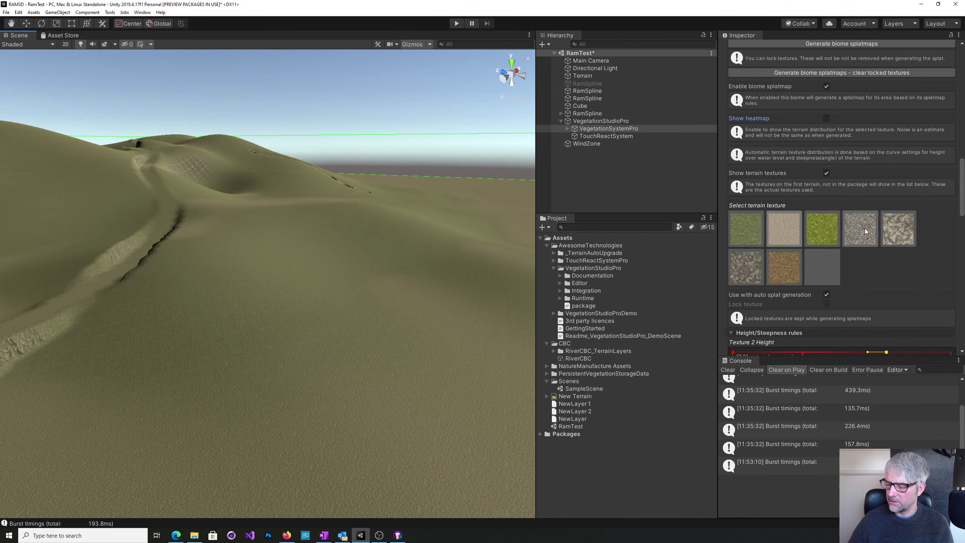
- Select Texture 4, the grey gravel texture, and show its heatmap on the terrain
drag(961, 197, 959, 256)
scroll(870, 247, up, 15)
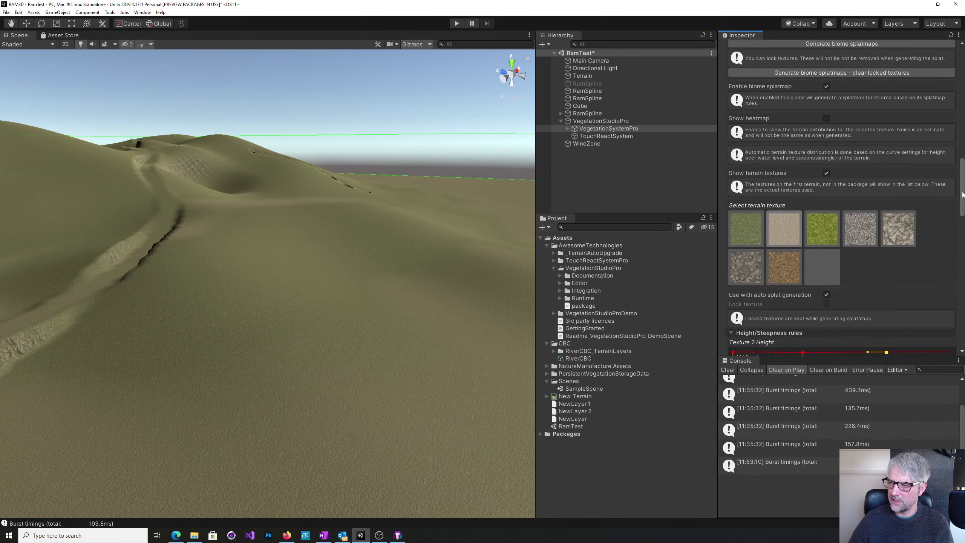
click(868, 245)
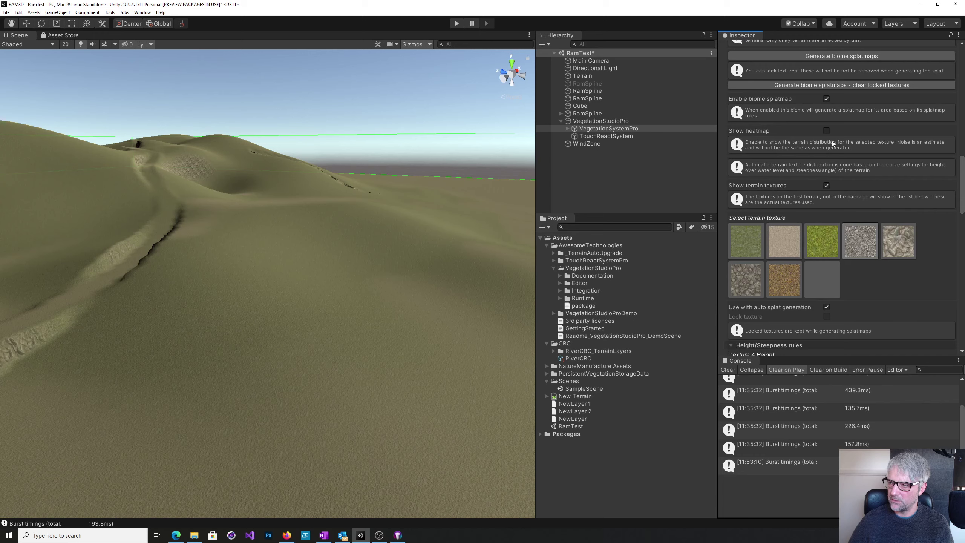
click(827, 131)
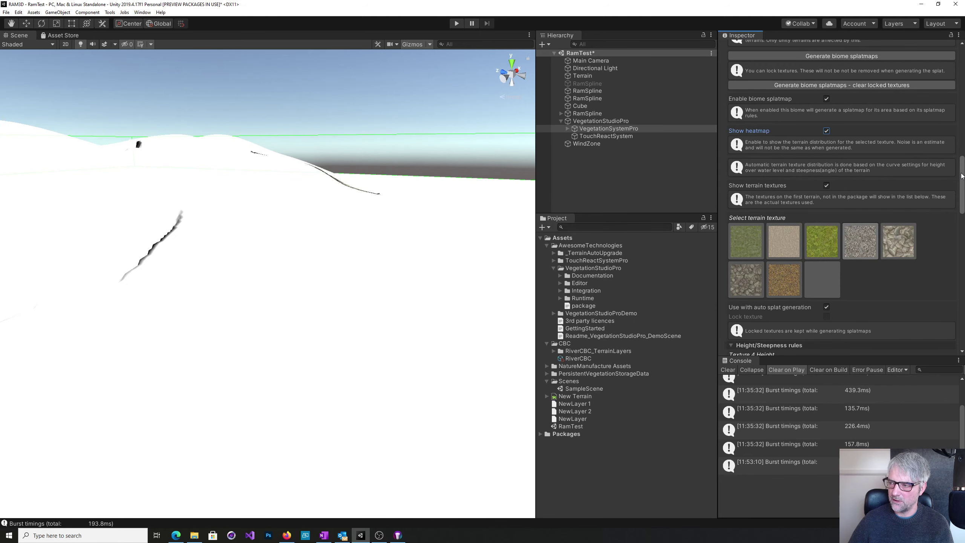
- Raise the two Texture 4 height points to 100% density at about 6.12 m and 33.52 m above sea level
scroll(963, 176, down, 10)
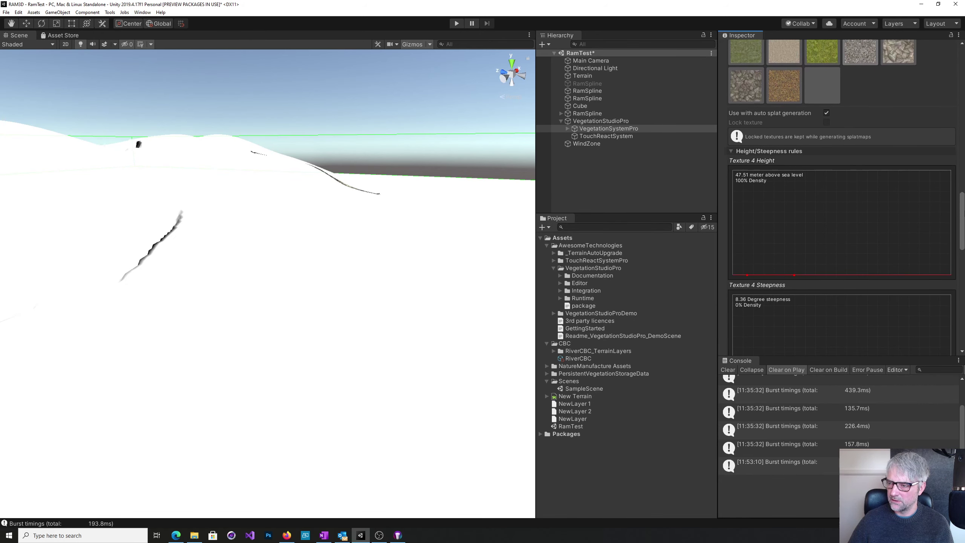
double_click(747, 250)
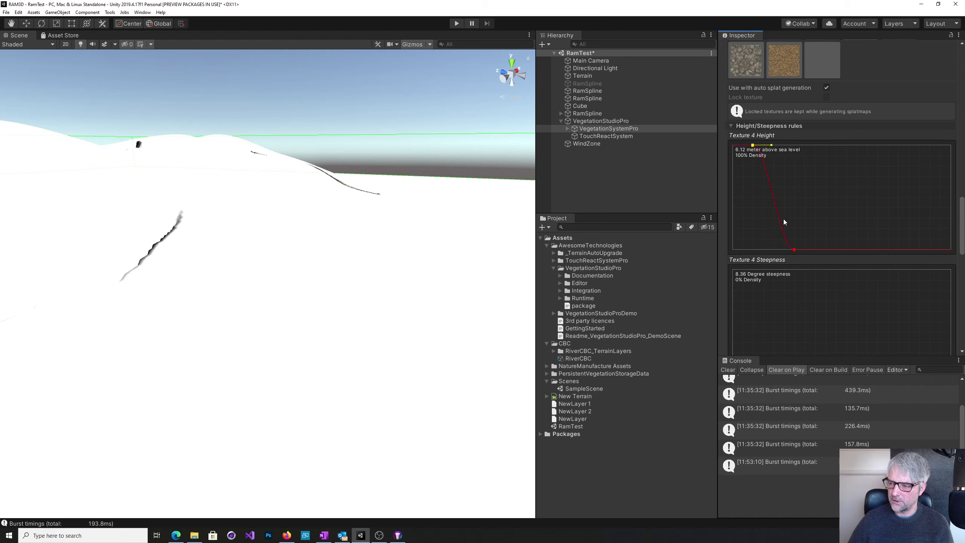
drag(795, 251, 818, 193)
drag(839, 152, 841, 146)
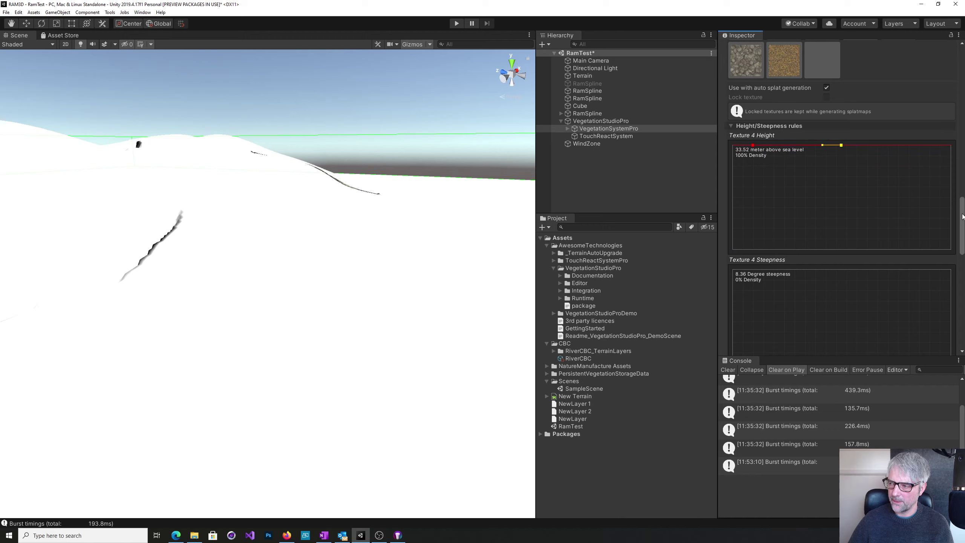
scroll(912, 224, down, 5)
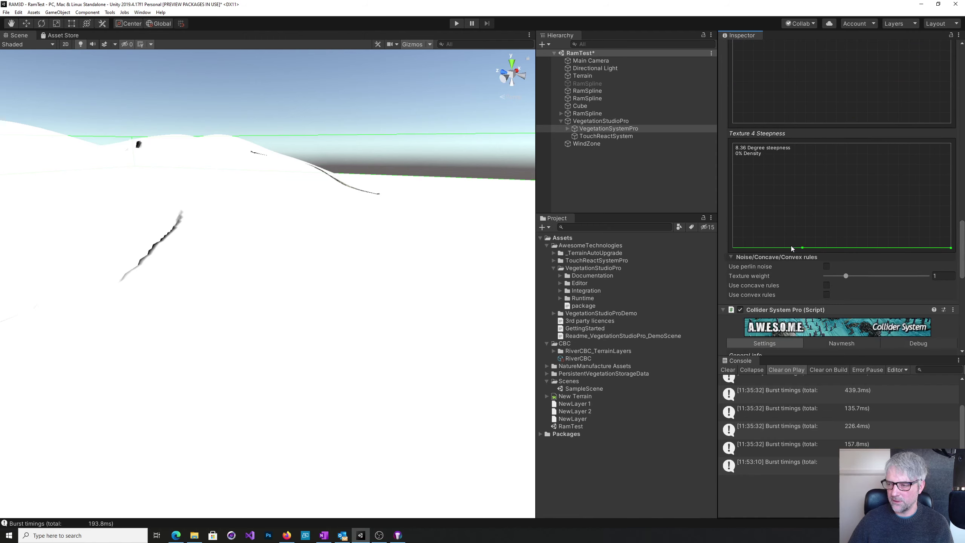
- Raise the end of the Texture 4 steepness curve to 100% density and add a middle point at about 39.65 degrees and 64% density
drag(803, 247, 773, 250)
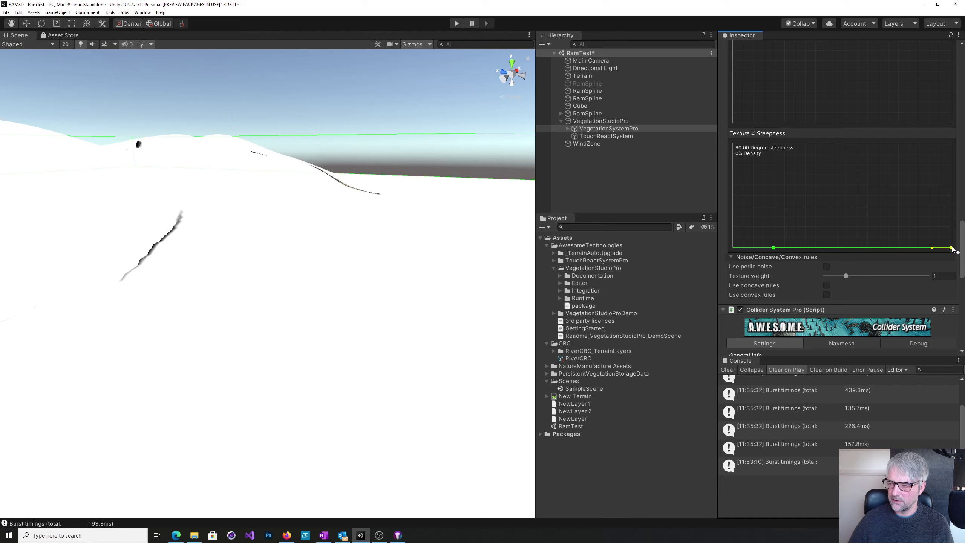
drag(952, 247, 951, 144)
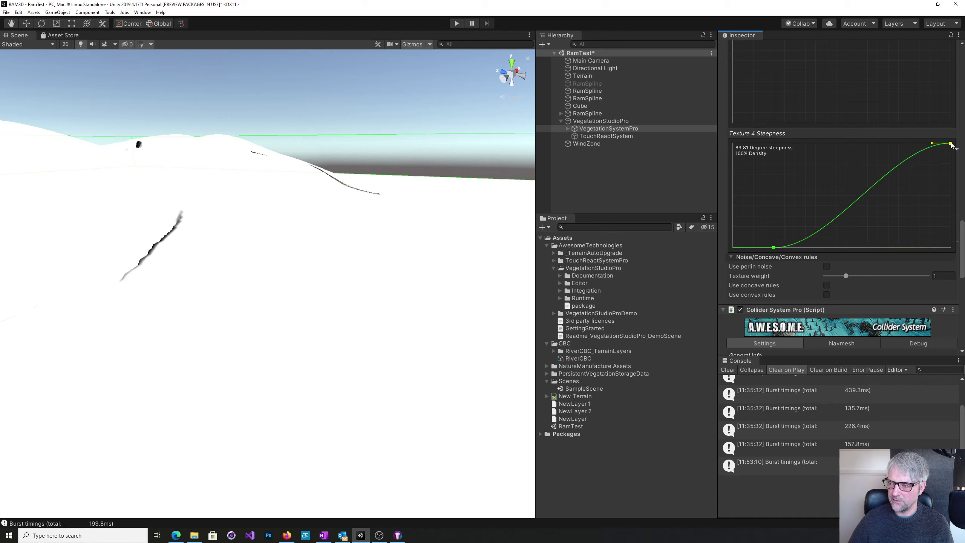
mouse_move(773, 247)
mouse_down()
mouse_move(775, 237)
mouse_move(772, 248)
mouse_up()
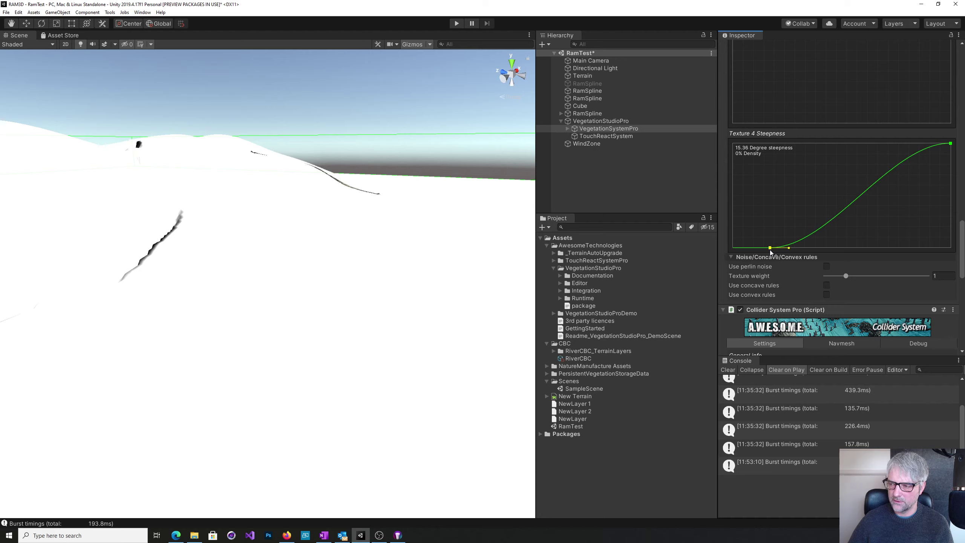
right_click(837, 216)
click(839, 220)
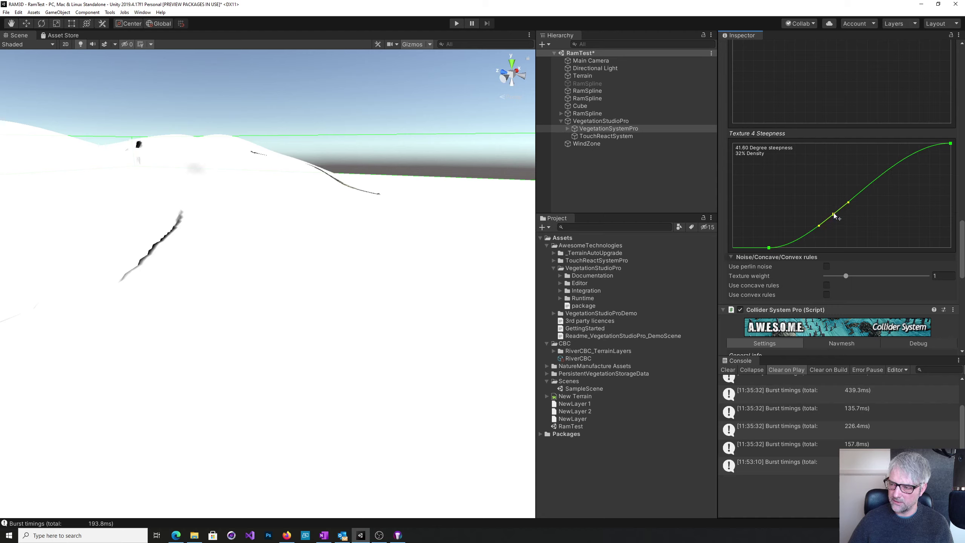
drag(834, 216, 830, 184)
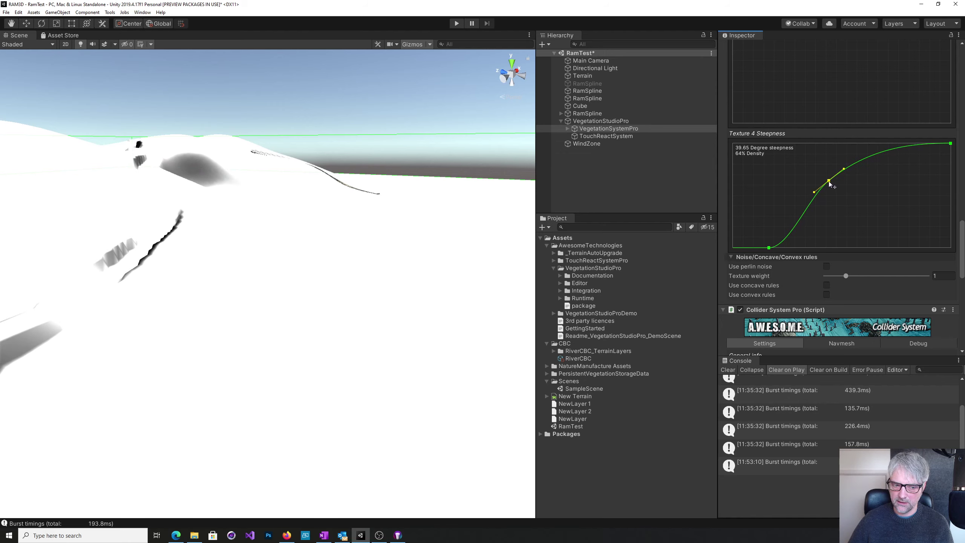
right_drag(474, 295, 467, 317)
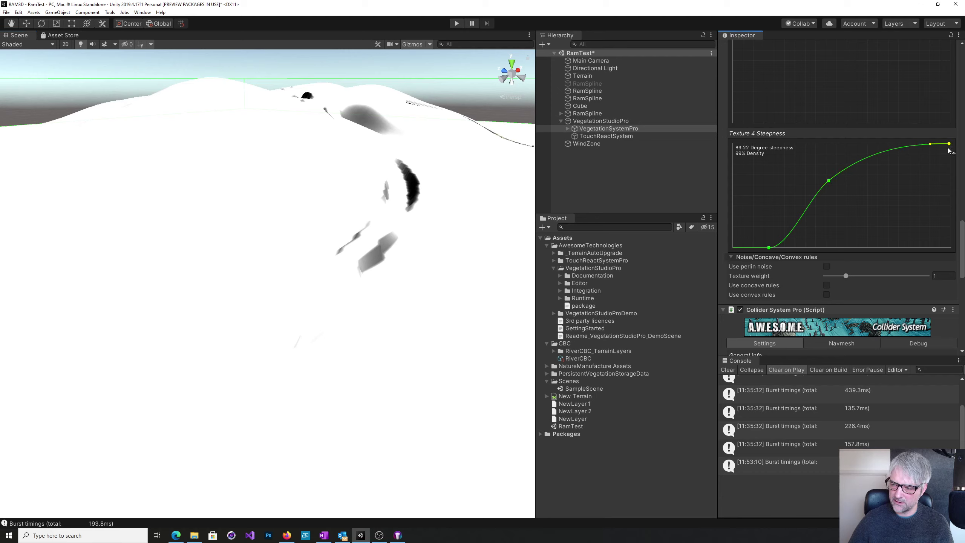
- Lower the Texture 4 steepness end point to 0% density at 89.22 degrees and move the middle point to about 27.21 degrees at 85% density
drag(948, 149, 946, 244)
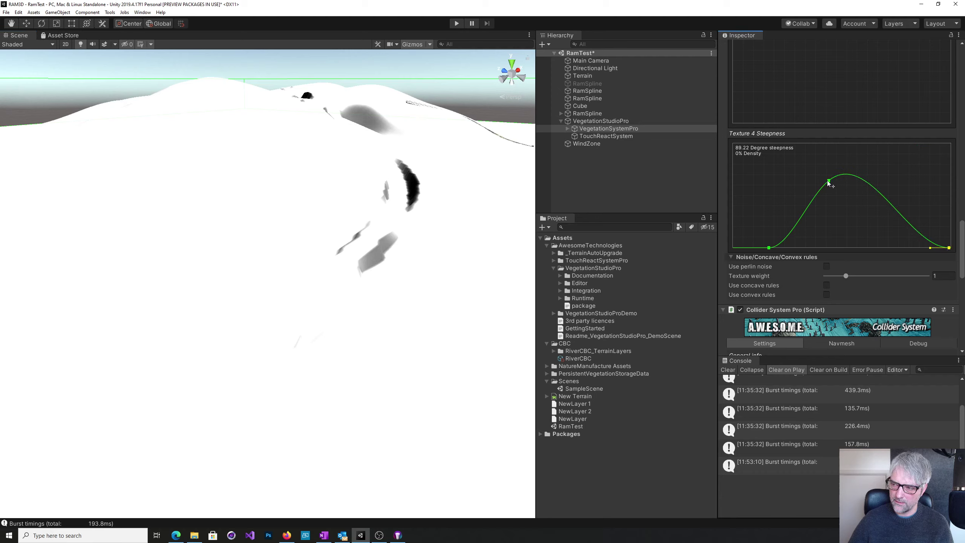
mouse_move(829, 182)
mouse_down()
mouse_move(834, 190)
mouse_move(828, 176)
mouse_move(804, 176)
mouse_move(806, 216)
mouse_up()
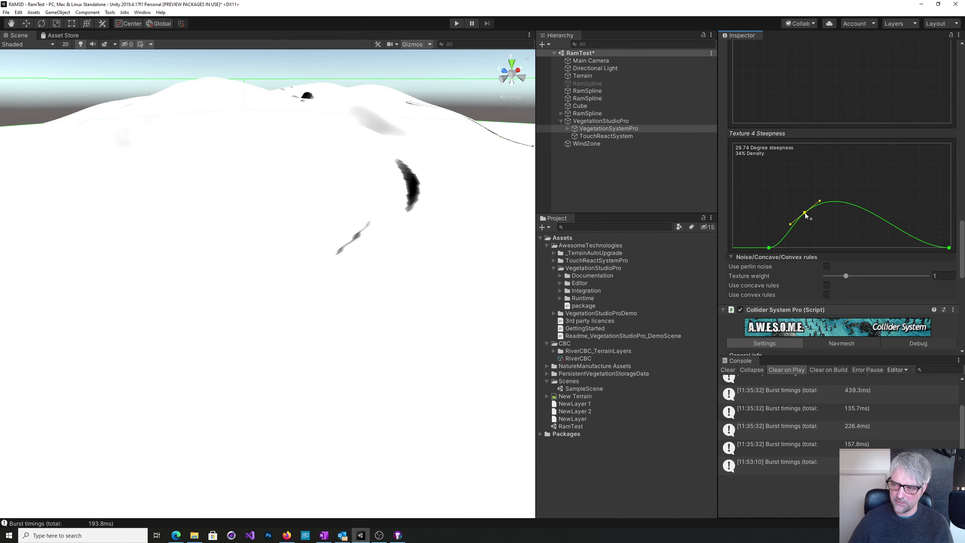
mouse_move(768, 248)
mouse_down()
mouse_move(761, 224)
mouse_move(808, 213)
mouse_move(783, 195)
mouse_move(757, 193)
mouse_move(800, 182)
mouse_move(829, 213)
mouse_move(833, 175)
mouse_move(800, 161)
mouse_up()
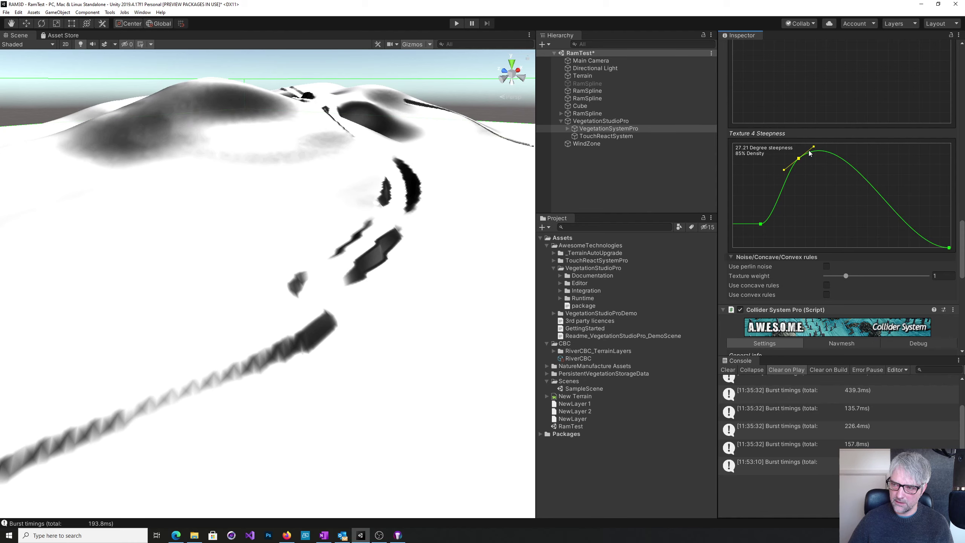
right_drag(323, 277, 498, 264)
- Raise the Texture 4 steepness start point to about 73% density at 22.16 degrees and shift the middle point to a steeper angle at similar density
drag(799, 160, 812, 201)
mouse_move(764, 228)
mouse_down()
mouse_move(758, 239)
mouse_move(912, 211)
mouse_move(886, 196)
mouse_move(900, 185)
mouse_move(890, 176)
mouse_up()
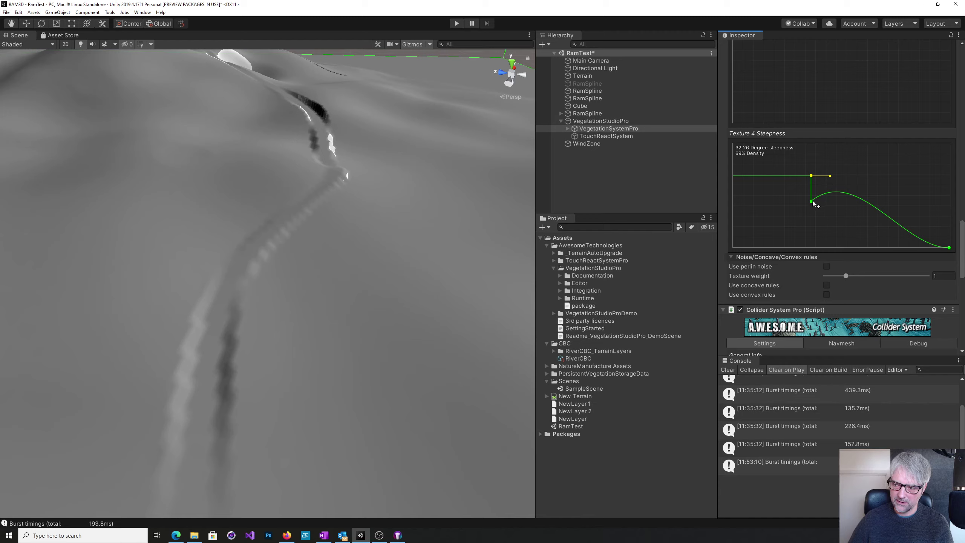
mouse_move(813, 203)
mouse_down()
mouse_move(827, 168)
mouse_move(861, 146)
mouse_move(881, 152)
mouse_move(870, 190)
mouse_move(794, 216)
mouse_move(809, 193)
mouse_move(867, 162)
mouse_move(870, 178)
mouse_move(809, 177)
mouse_move(797, 200)
mouse_move(765, 209)
mouse_move(784, 184)
mouse_move(814, 208)
mouse_move(822, 199)
mouse_move(892, 204)
mouse_move(787, 172)
mouse_up()
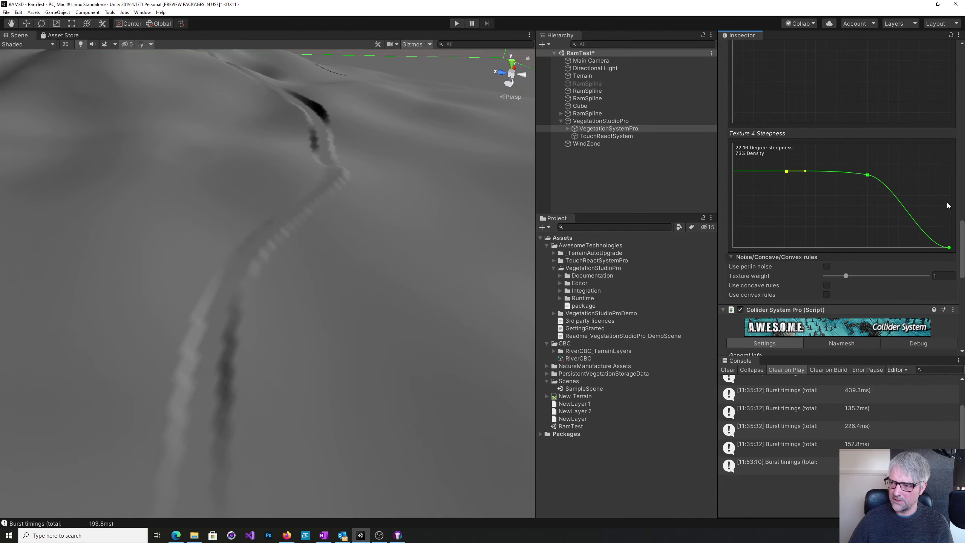
- Hide the heatmap and examine the blended textures on the river bank and surrounding hills
scroll(948, 206, up, 15)
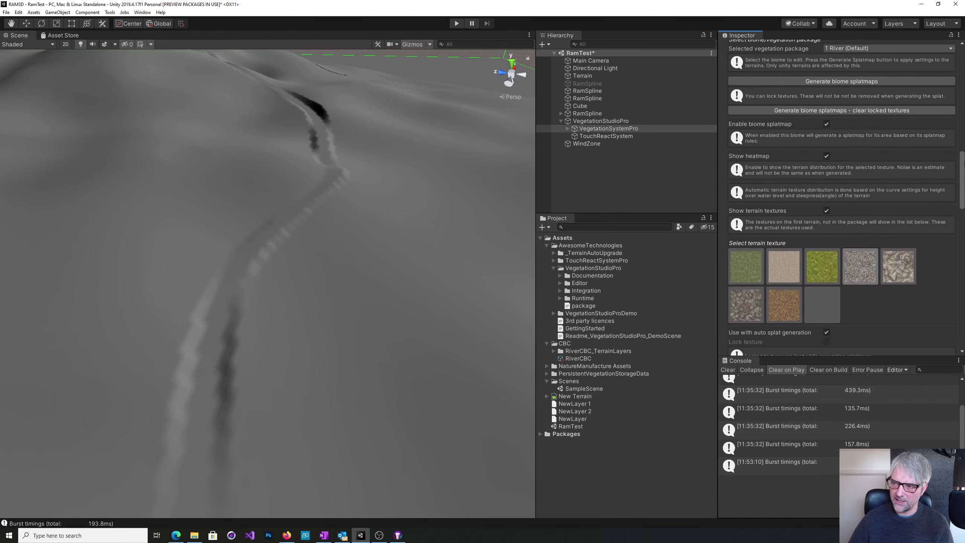
scroll(791, 170, up, 2)
click(826, 172)
alt+drag(365, 374, 475, 288)
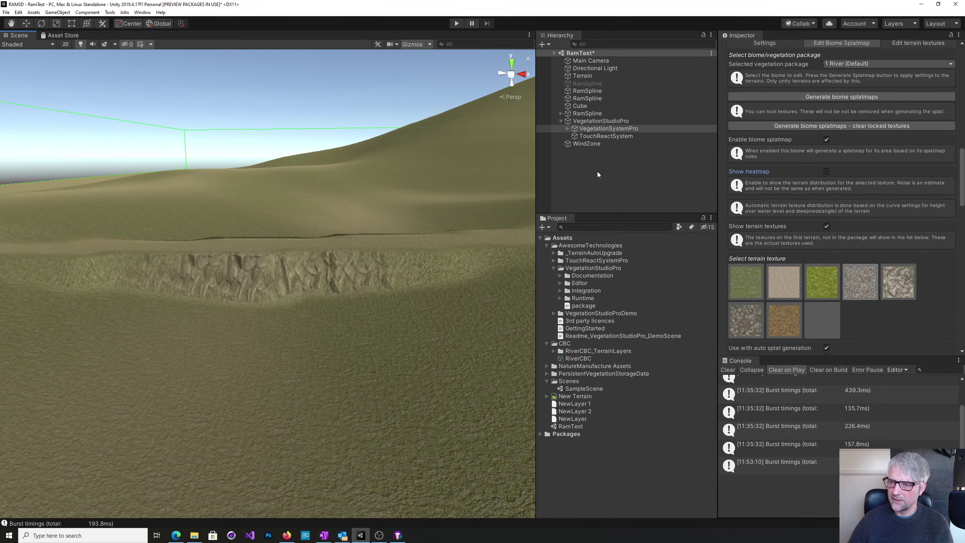
- Lower the Texture 4 steepness start point to about 13% density at 16.91 degrees
click(609, 128)
scroll(864, 193, down, 3)
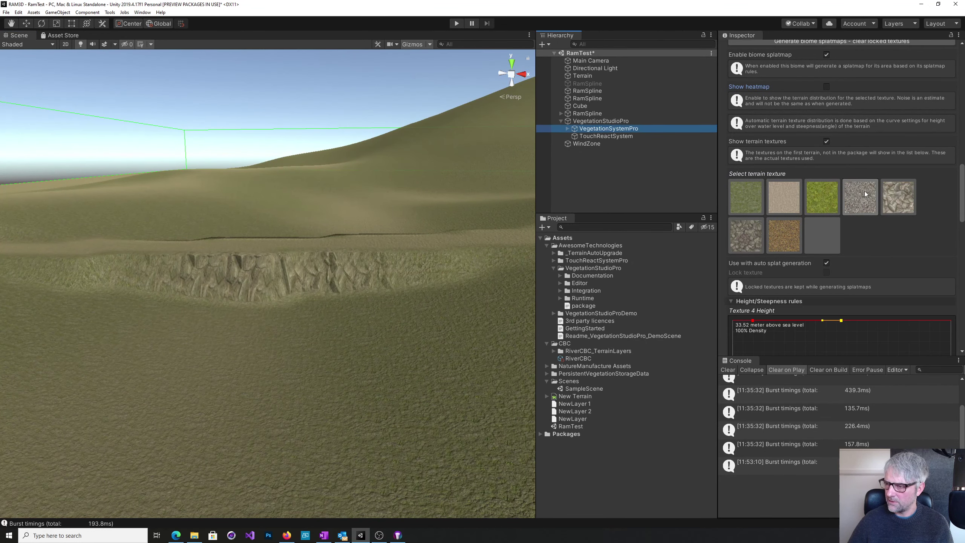
scroll(864, 191, down, 5)
scroll(866, 198, down, 3)
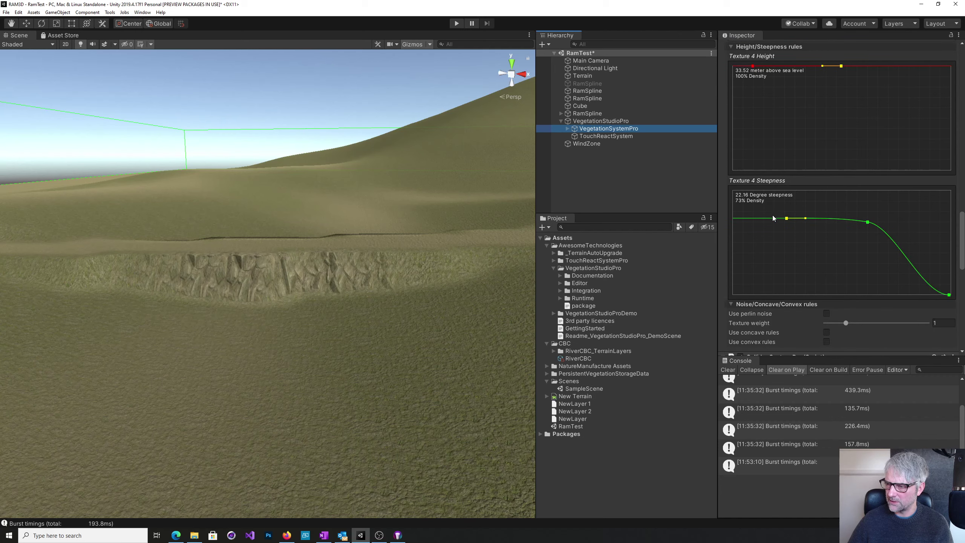
drag(786, 218, 786, 239)
drag(777, 277, 776, 285)
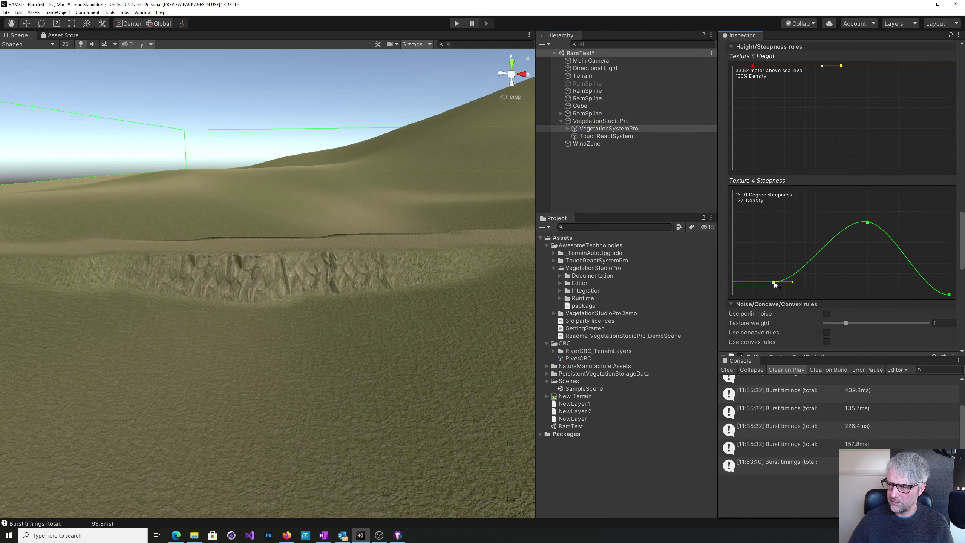
- Show the Texture 4 heatmap on the terrain again
drag(962, 229, 964, 155)
scroll(856, 194, down, 1)
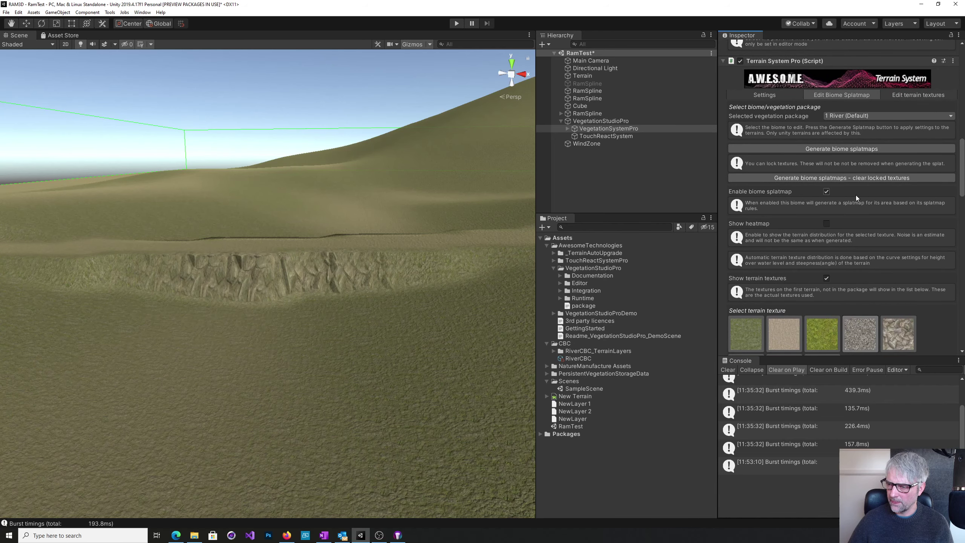
click(826, 224)
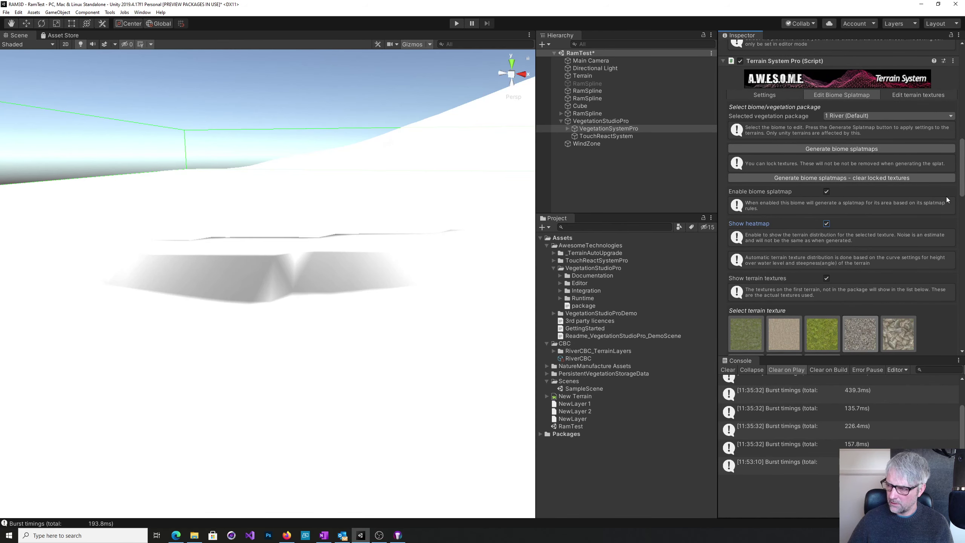
scroll(873, 227, down, 10)
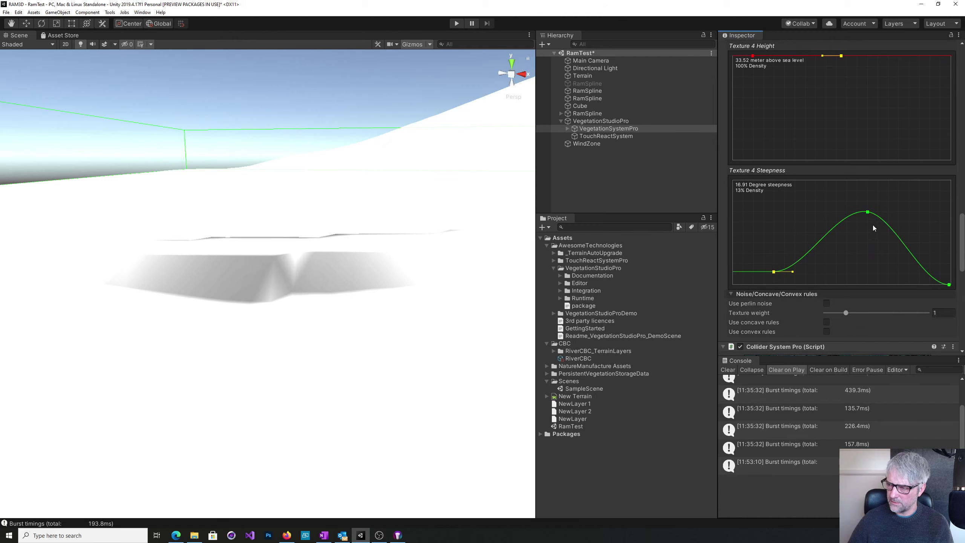
- Flatten the Texture 4 steepness curve to nearly 0% density and delete its middle point
drag(868, 213, 869, 284)
drag(774, 273, 773, 285)
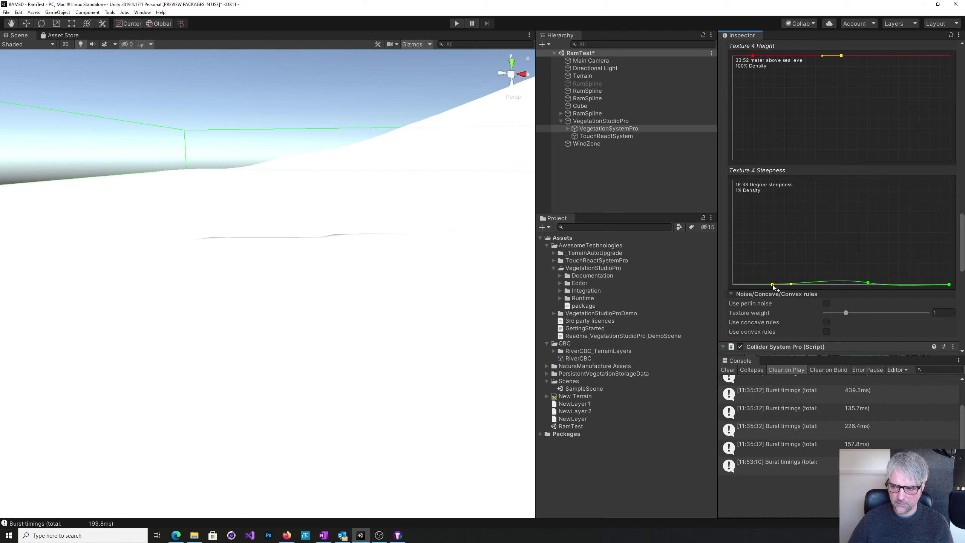
drag(868, 283, 874, 284)
right_click(873, 283)
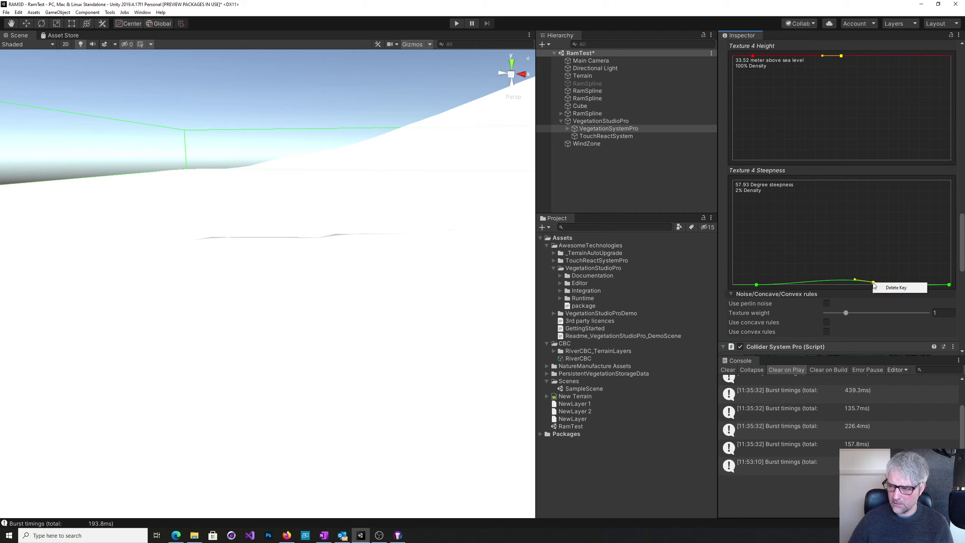
click(889, 288)
- Move the first Texture 4 height point to 0.00 m at 100% density and raise the steepness start point at the flattest angle
right_drag(351, 291, 521, 327)
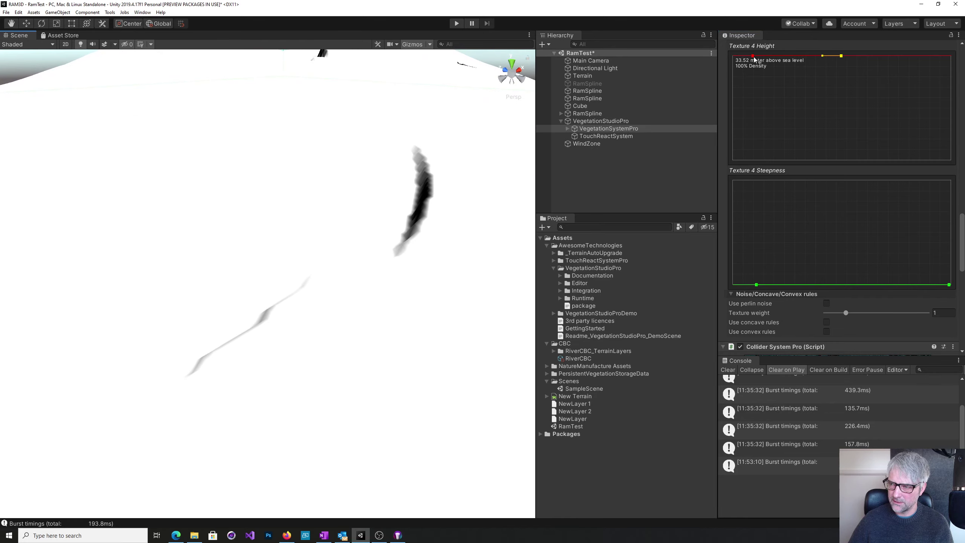
drag(754, 59, 732, 56)
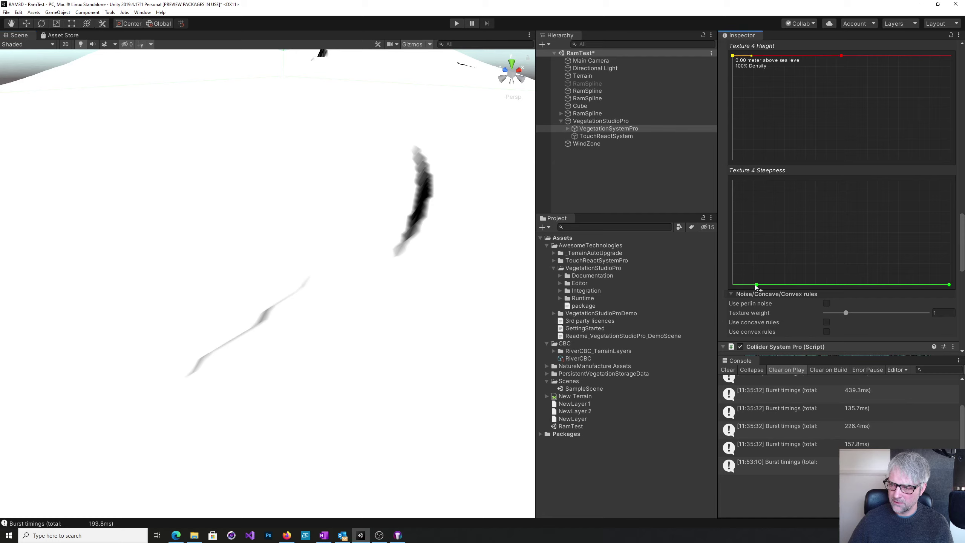
drag(757, 287, 736, 205)
mouse_move(949, 285)
mouse_down()
mouse_move(780, 284)
mouse_move(950, 286)
mouse_up()
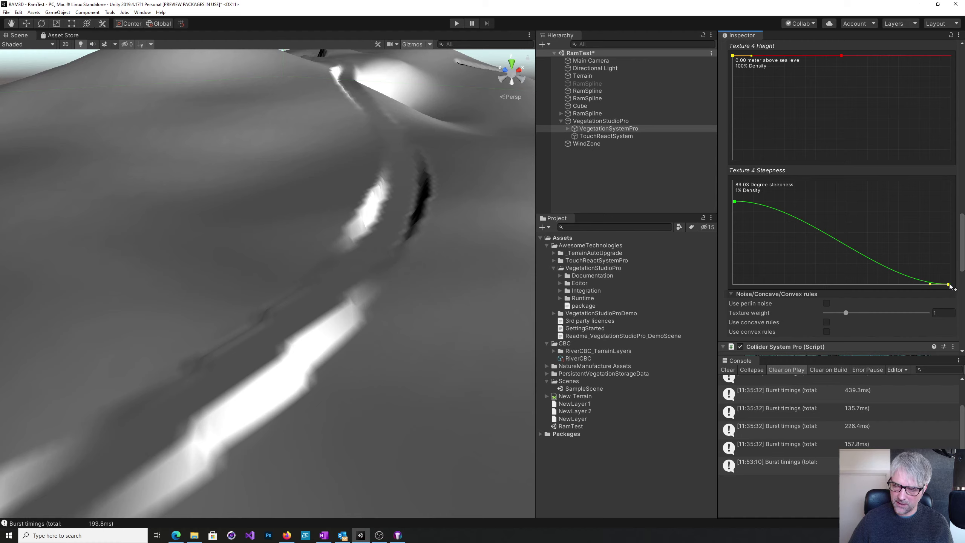
- Limit Texture 4 to shallow slopes with steepness points at about 0.78 degrees, 71% density, and 11.86 degrees, 2% density
drag(950, 286, 916, 288)
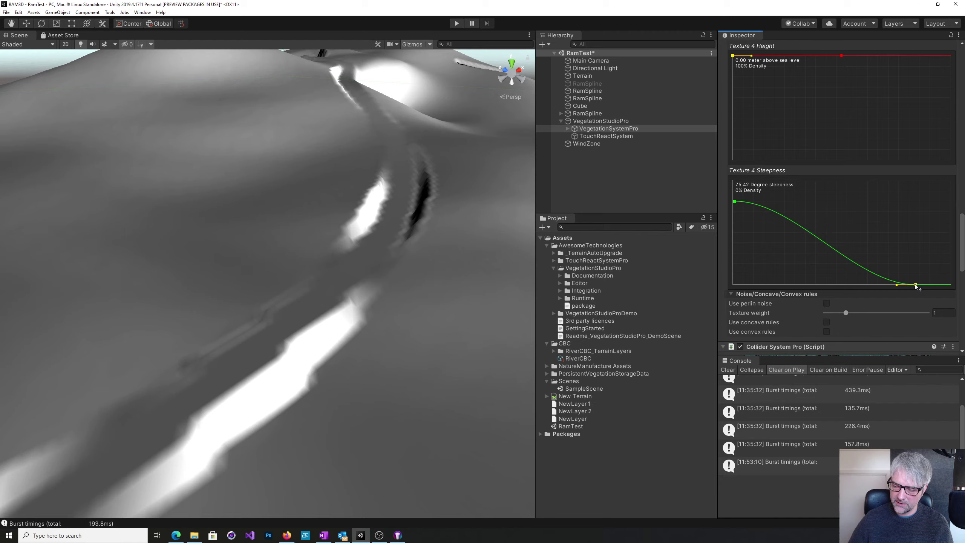
drag(916, 286, 764, 295)
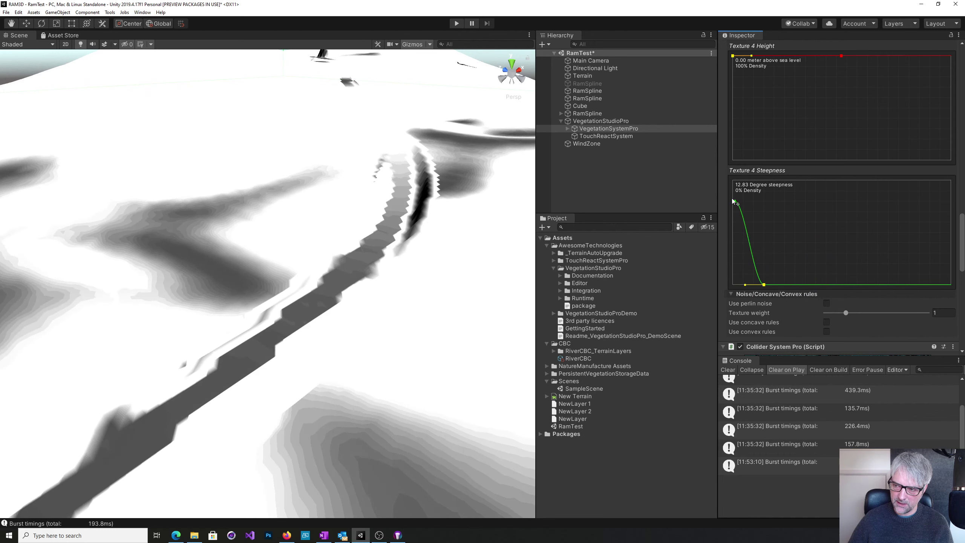
mouse_move(735, 205)
mouse_down()
mouse_move(737, 190)
mouse_move(736, 214)
mouse_up()
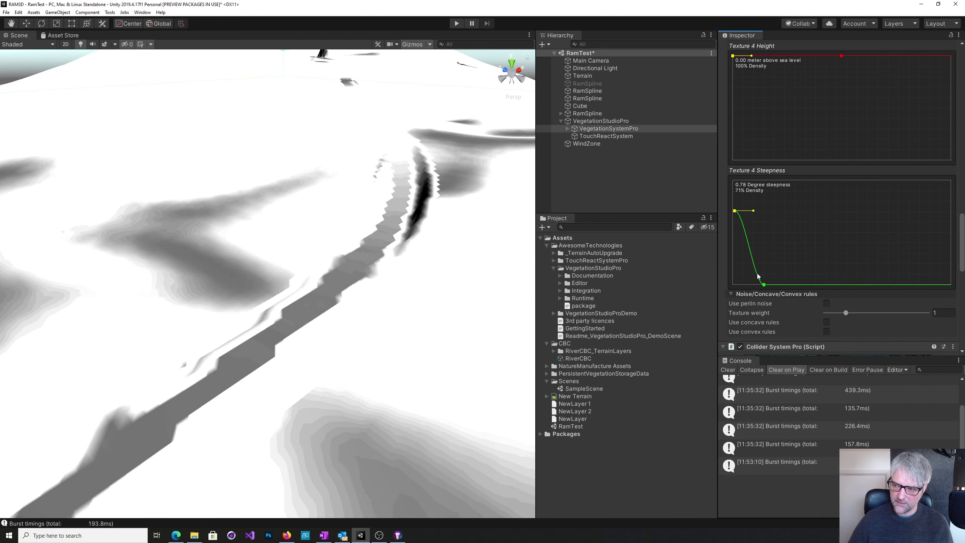
drag(764, 284, 762, 283)
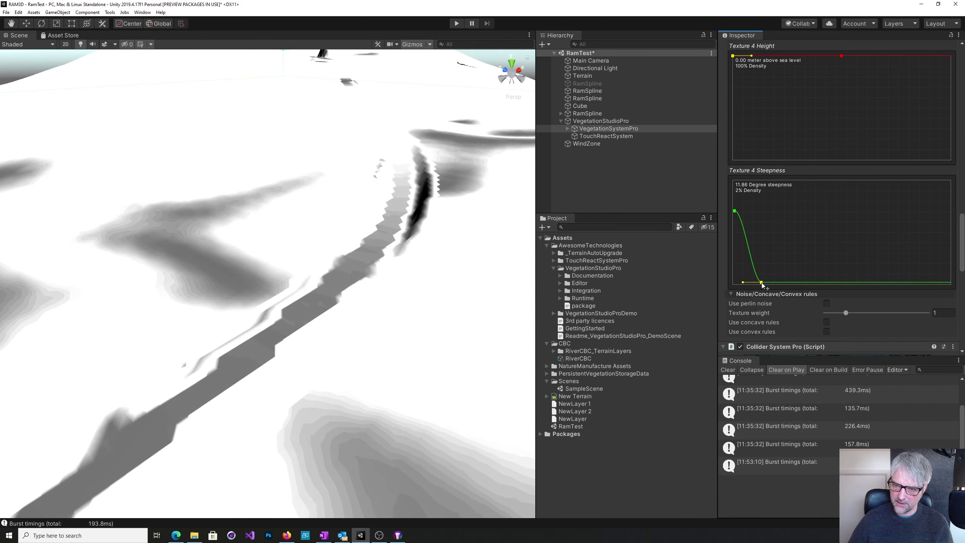
- Move the Texture 4 height points to about 29.00 m above sea level at 57% density and 49.55 m at 79% density
right_drag(483, 305, 281, 215)
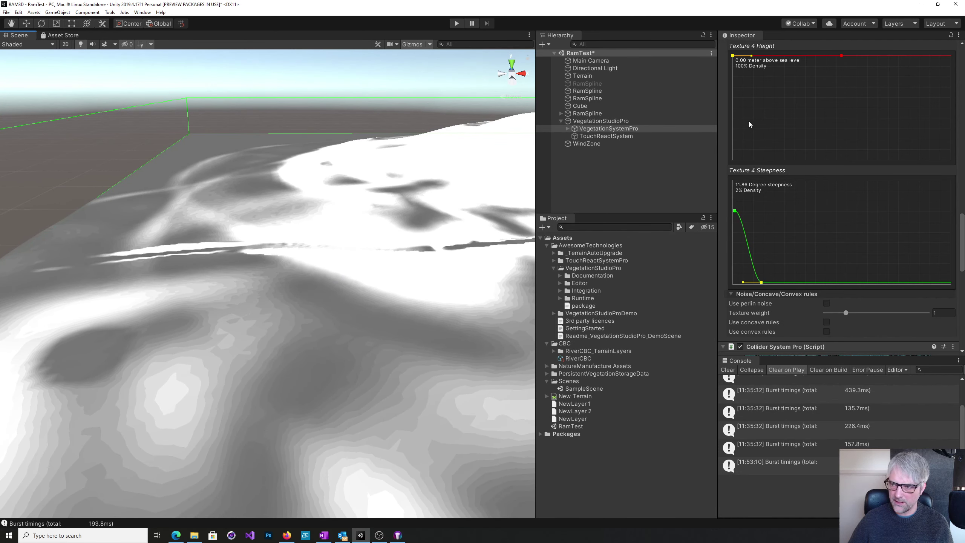
mouse_move(733, 58)
mouse_down()
mouse_move(741, 81)
mouse_move(737, 70)
mouse_move(728, 137)
mouse_move(727, 102)
mouse_move(774, 77)
mouse_up()
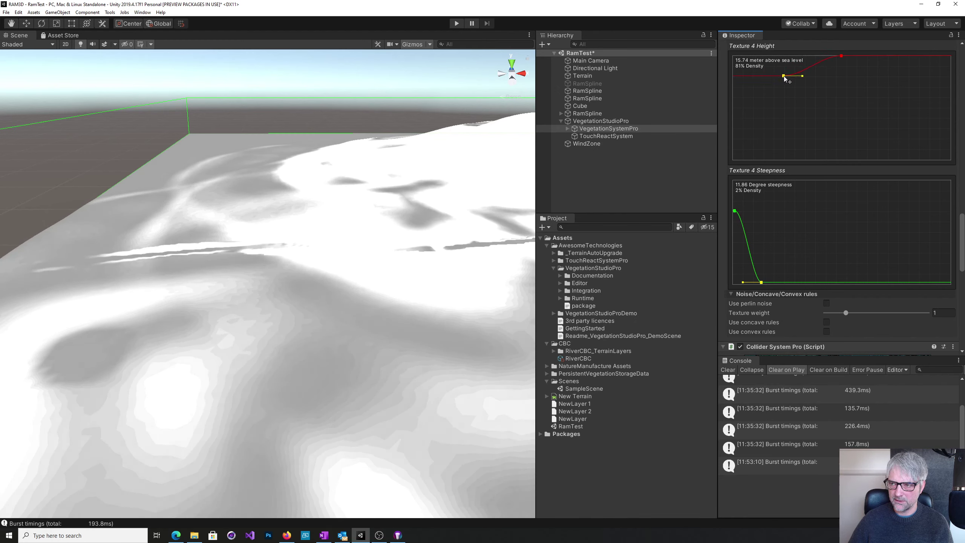
drag(785, 75, 821, 78)
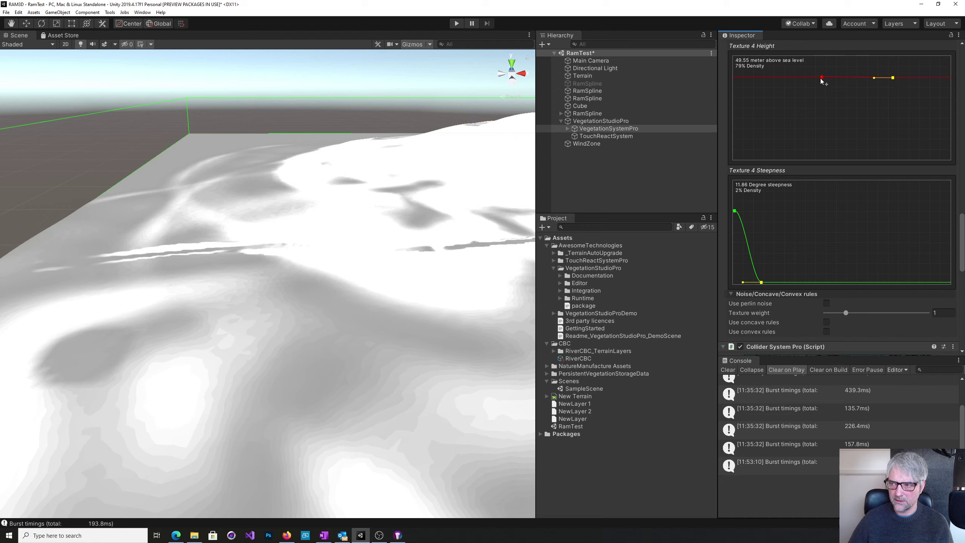
mouse_move(822, 79)
mouse_down()
mouse_move(835, 62)
mouse_move(830, 102)
mouse_up()
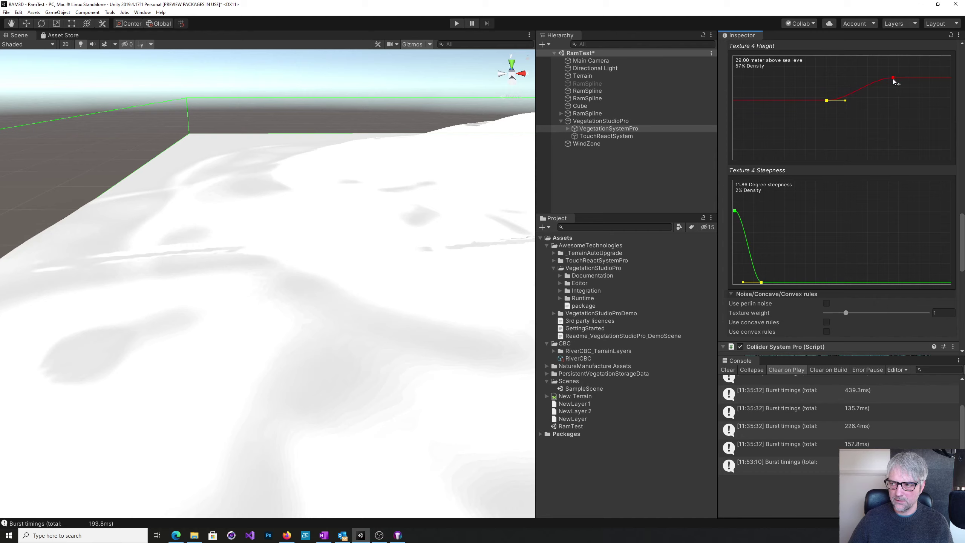
- Move the upper Texture 4 height point to about 38.77 m above sea level at 33% density
drag(893, 78, 865, 79)
drag(844, 143, 859, 129)
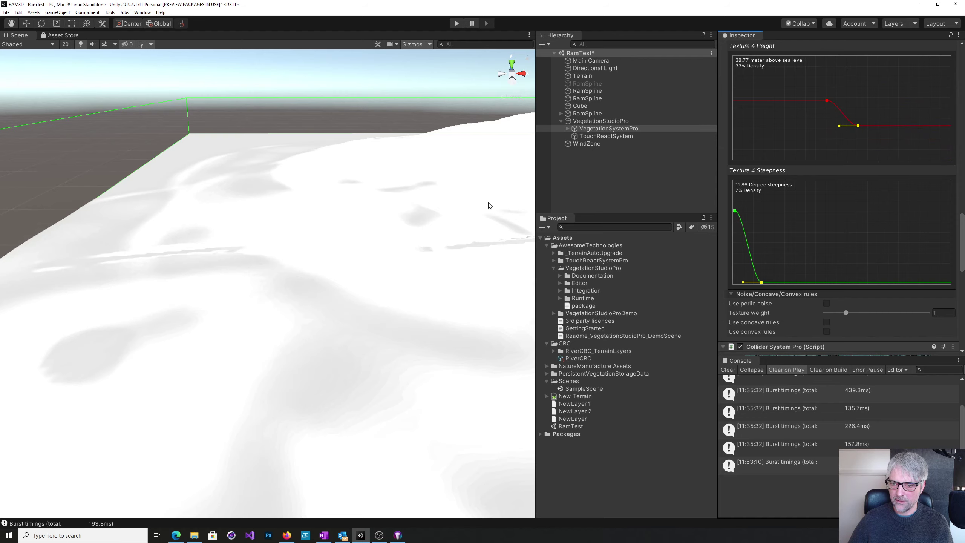
right_drag(489, 206, 756, 161)
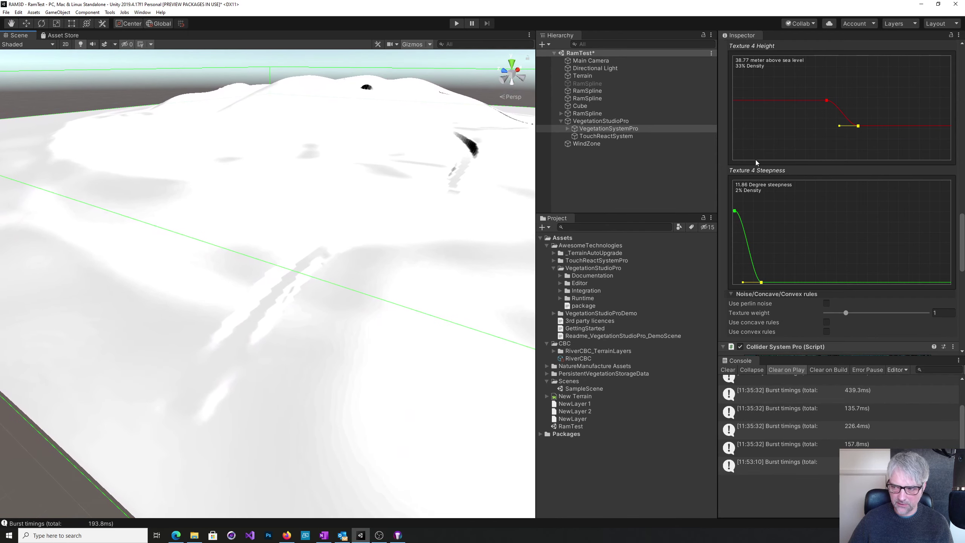
- Level the Texture 4 height curve from 3.79 m at 64% density, and put its last steepness point at 4.28 degrees, 0% density
drag(859, 126, 833, 153)
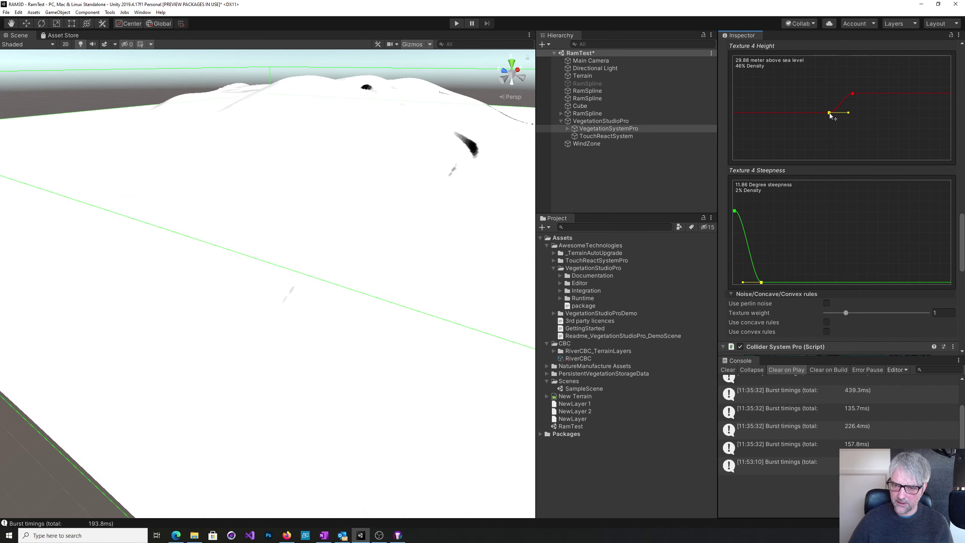
mouse_move(827, 101)
mouse_down()
mouse_move(828, 141)
mouse_move(727, 133)
mouse_move(746, 97)
mouse_up()
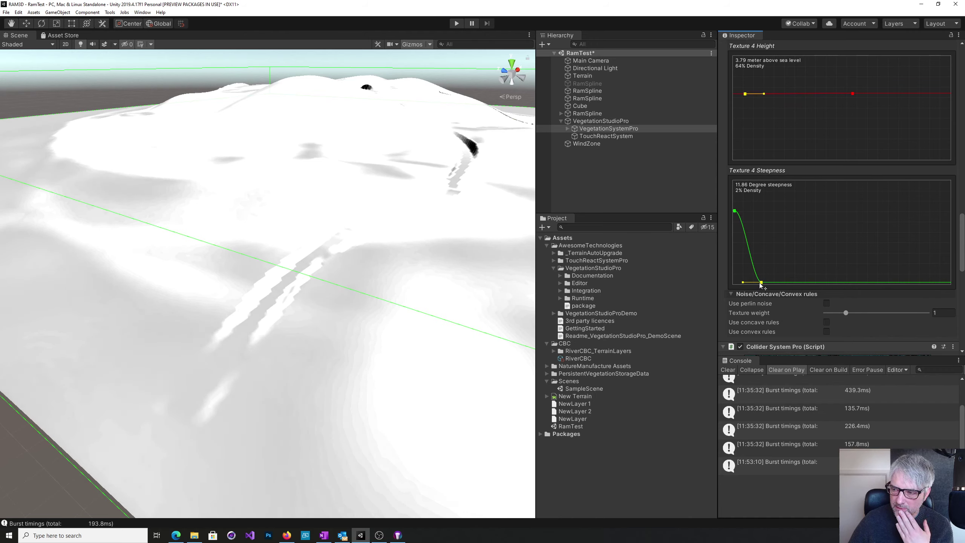
drag(762, 283, 744, 285)
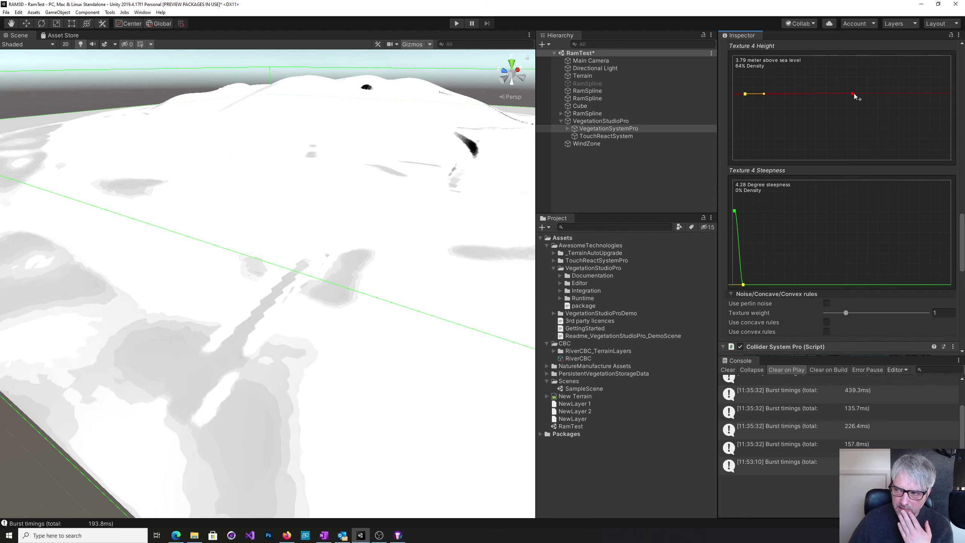
- Raise both Texture 4 height points to 100% density, the first at 4.52 m, and put the last steepness point at 1.75 degrees, 0% density
drag(854, 95, 863, 88)
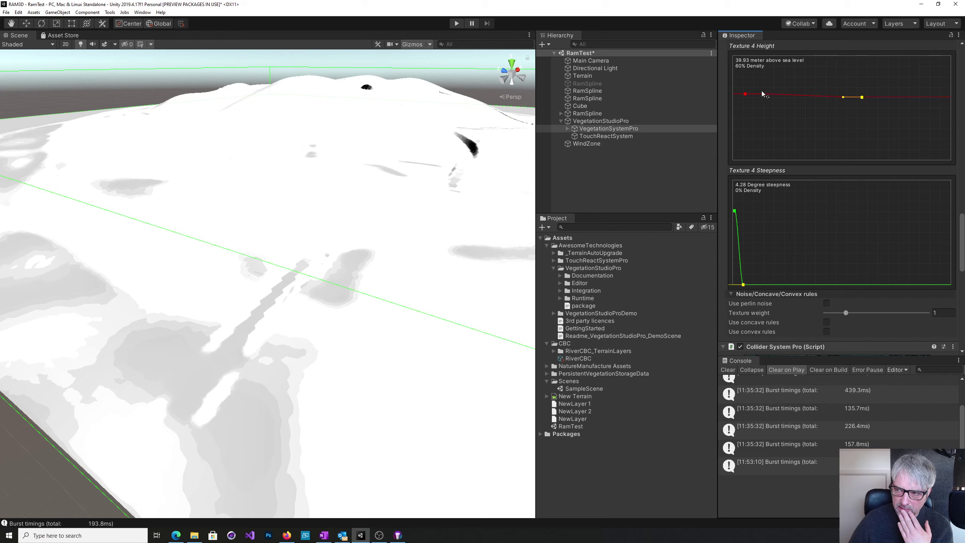
drag(745, 94, 752, 61)
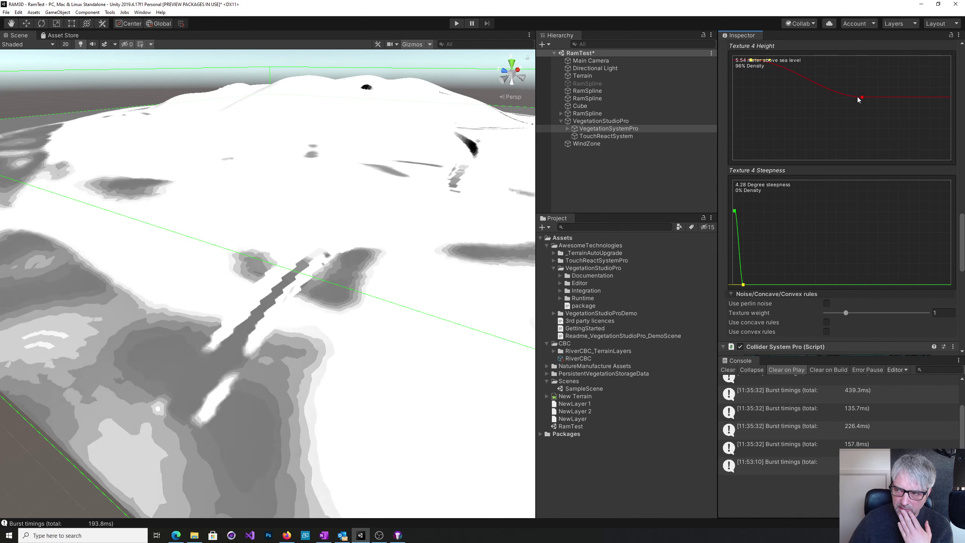
drag(863, 98, 864, 56)
drag(751, 60, 751, 56)
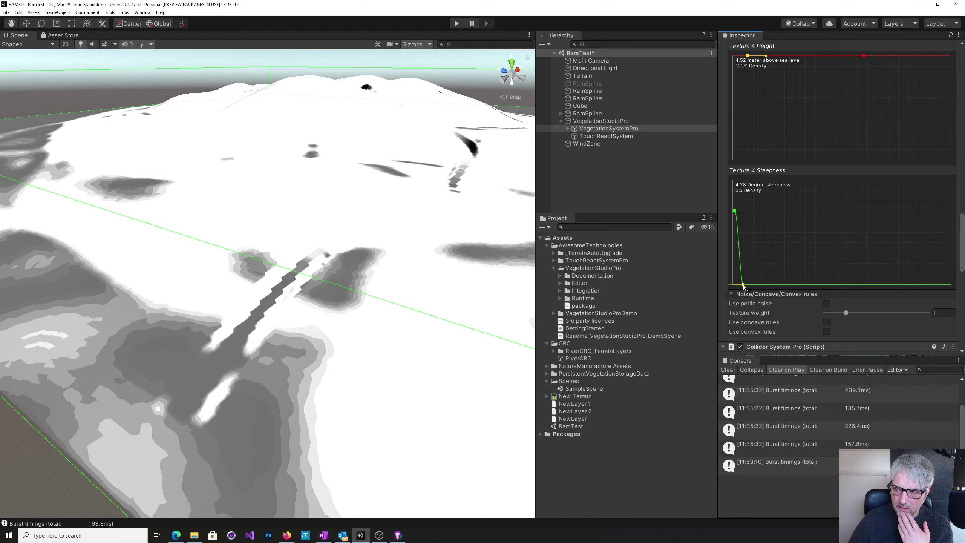
drag(744, 285, 738, 285)
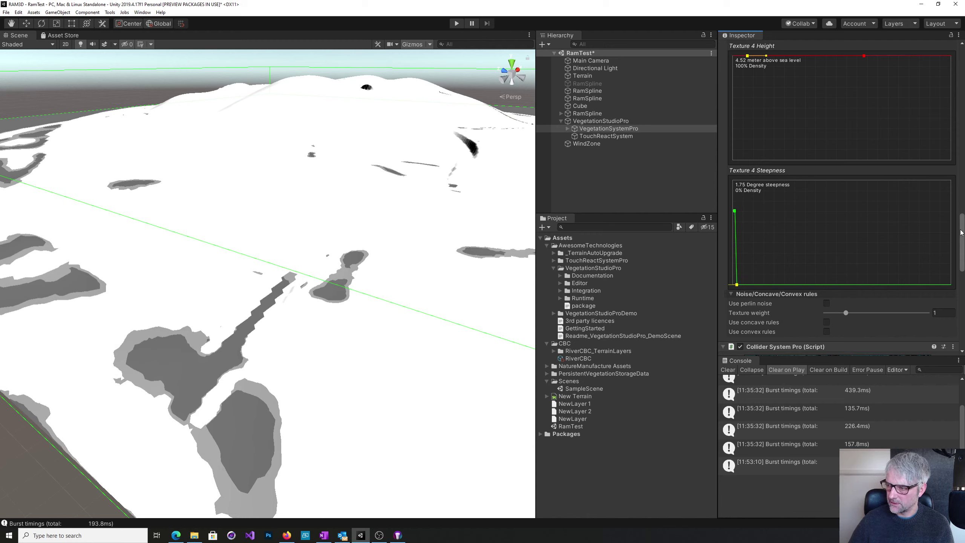
- Turn off the texture heatmap and look over the terrain textures along the river channel
drag(962, 232, 962, 175)
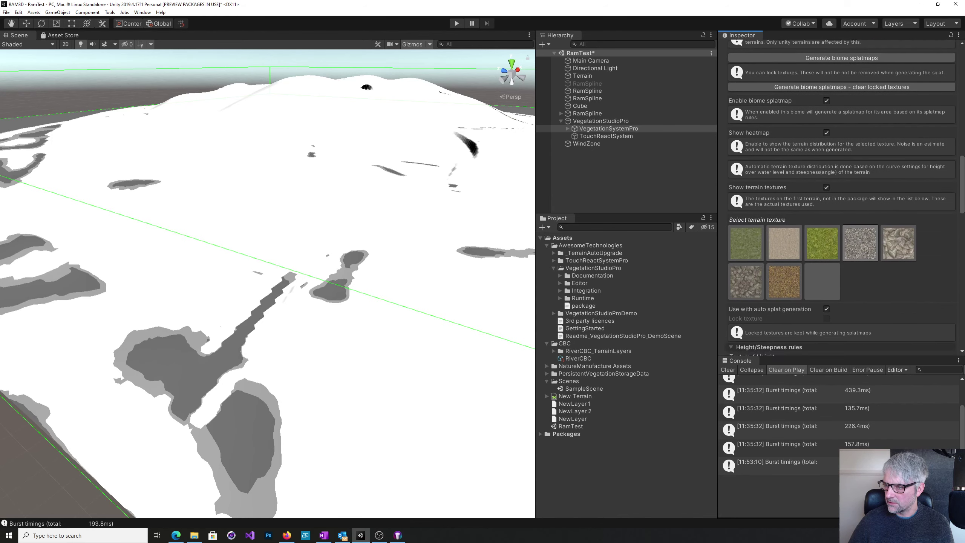
scroll(846, 197, down, 2)
click(826, 100)
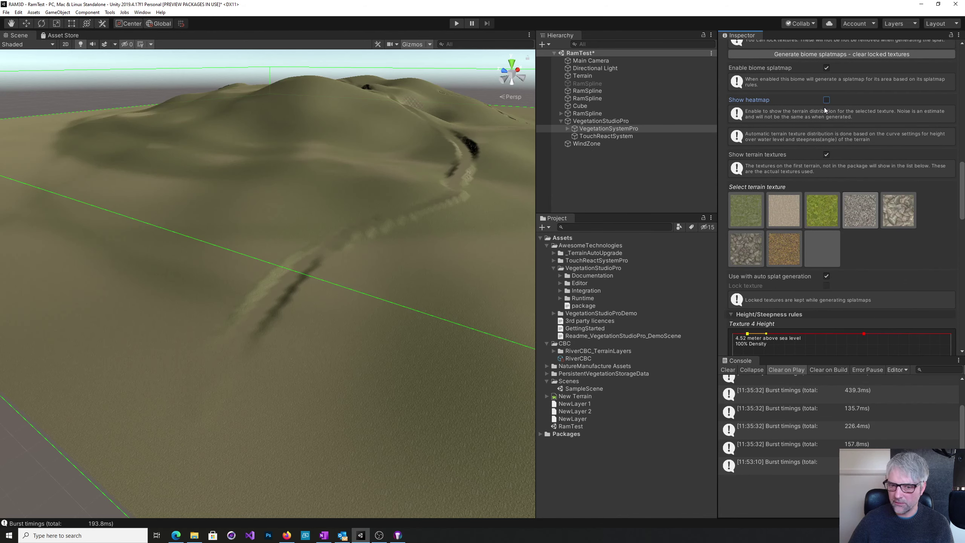
scroll(920, 196, up, 10)
scroll(871, 200, down, 15)
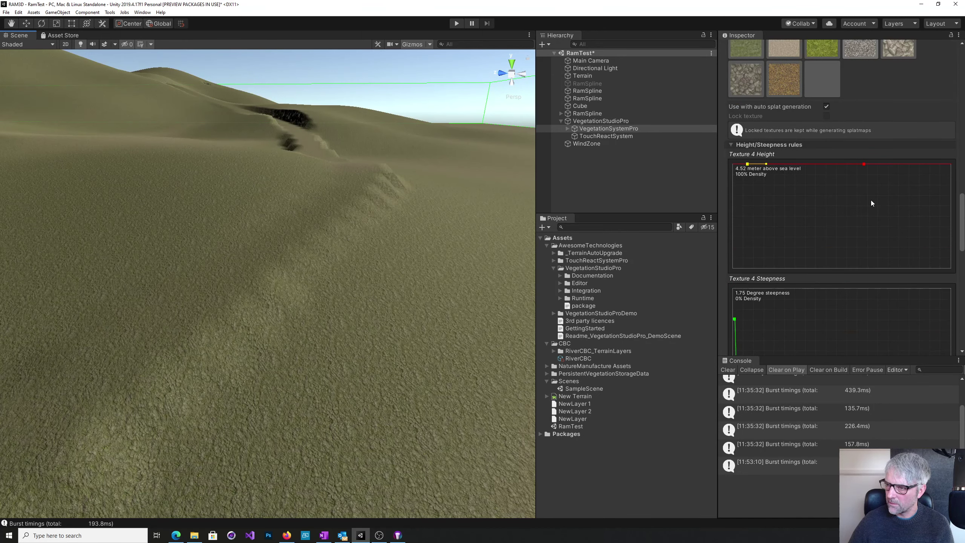
scroll(871, 200, up, 3)
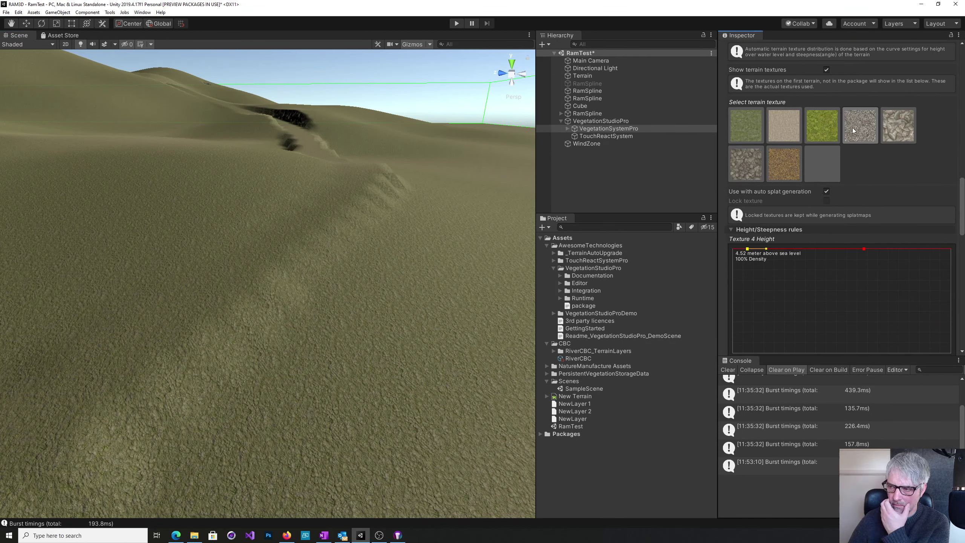
mouse_move(437, 267)
right_down()
mouse_move(170, 278)
mouse_move(172, 250)
mouse_move(190, 244)
mouse_move(196, 282)
mouse_move(200, 251)
mouse_move(186, 278)
mouse_move(418, 267)
right_up()
- Show the Texture 4 heatmap briefly around the river channel and compare it with the actual terrain textures
scroll(828, 114, up, 3)
click(827, 99)
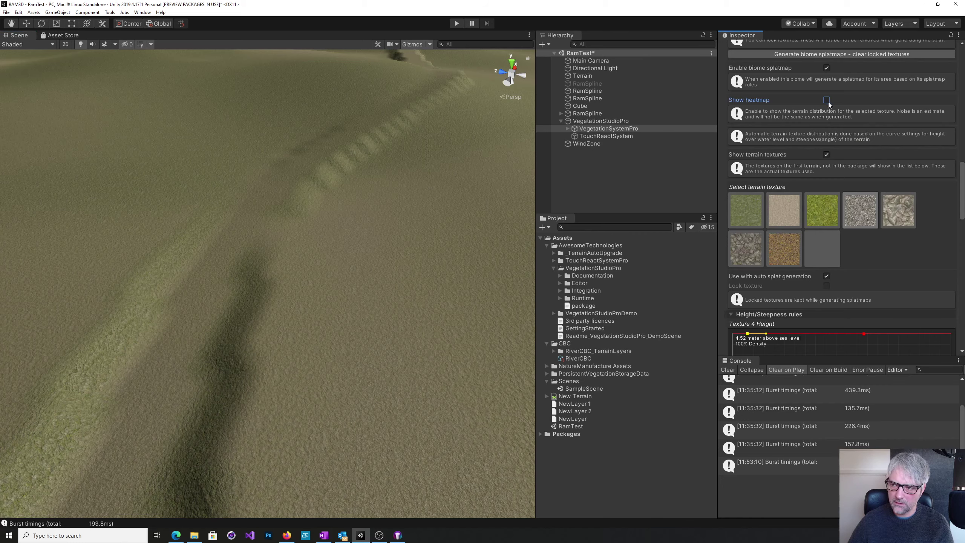
click(827, 100)
right_drag(464, 276, 551, 264)
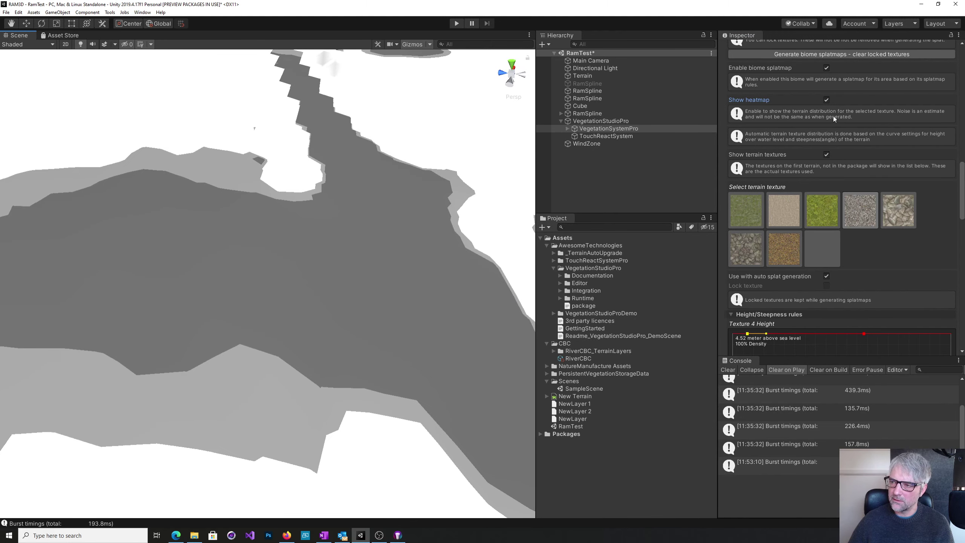
click(827, 100)
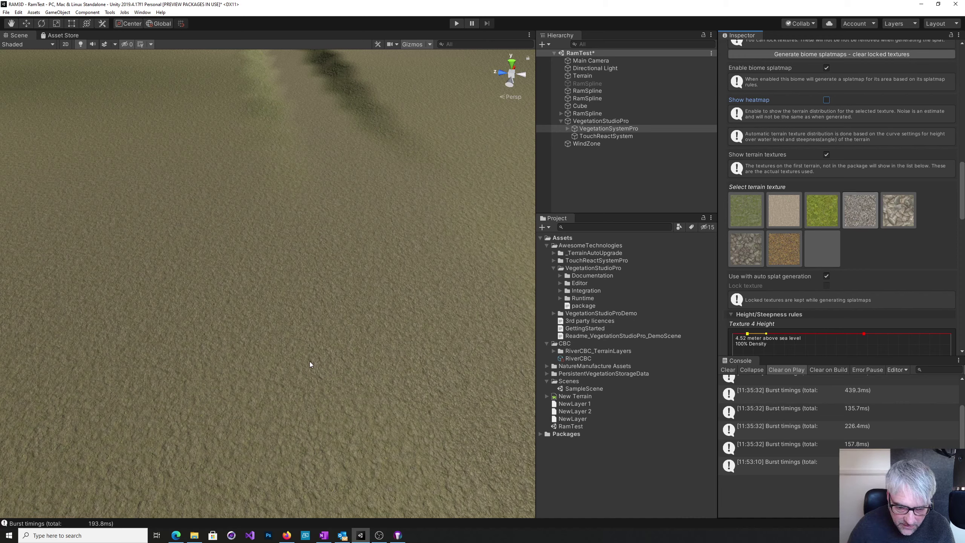
mouse_move(310, 361)
right_down()
mouse_move(361, 309)
mouse_move(296, 362)
right_up()
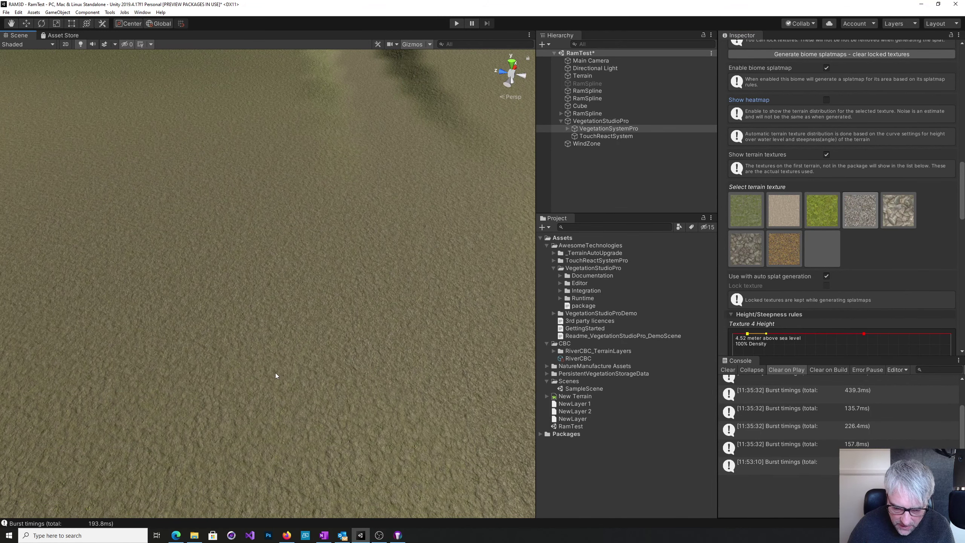
right_drag(304, 316, 358, 416)
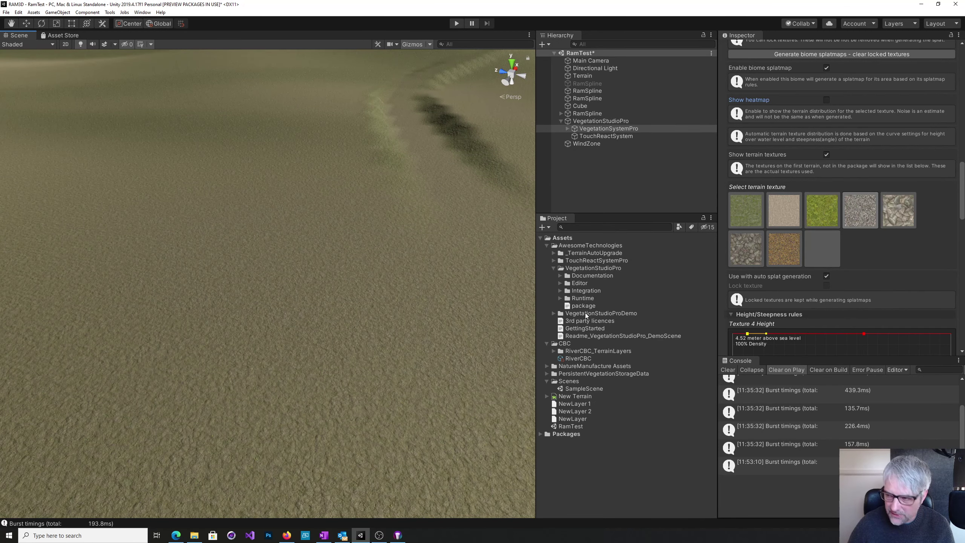
- Raise the Texture 4 weight to 5 and regenerate the River biome splatmaps
click(857, 210)
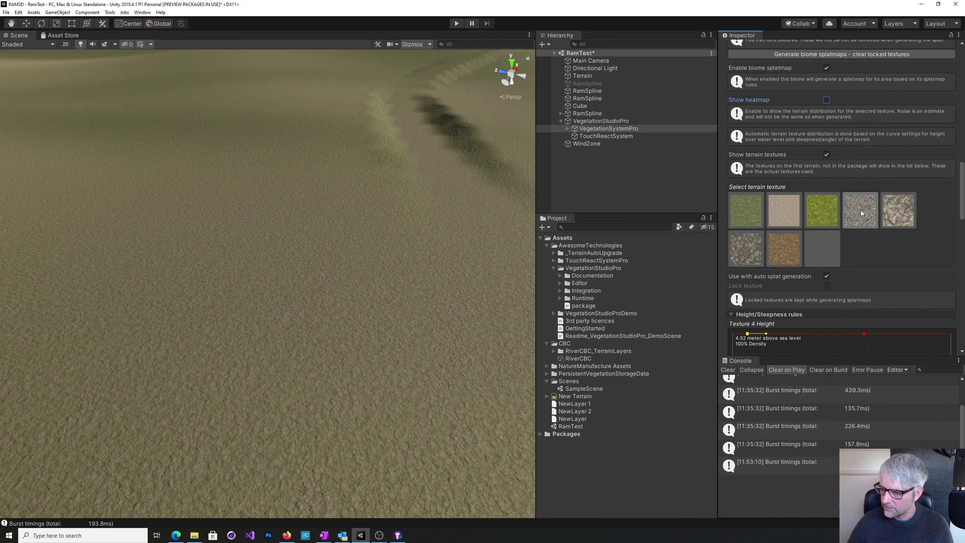
scroll(871, 217, down, 3)
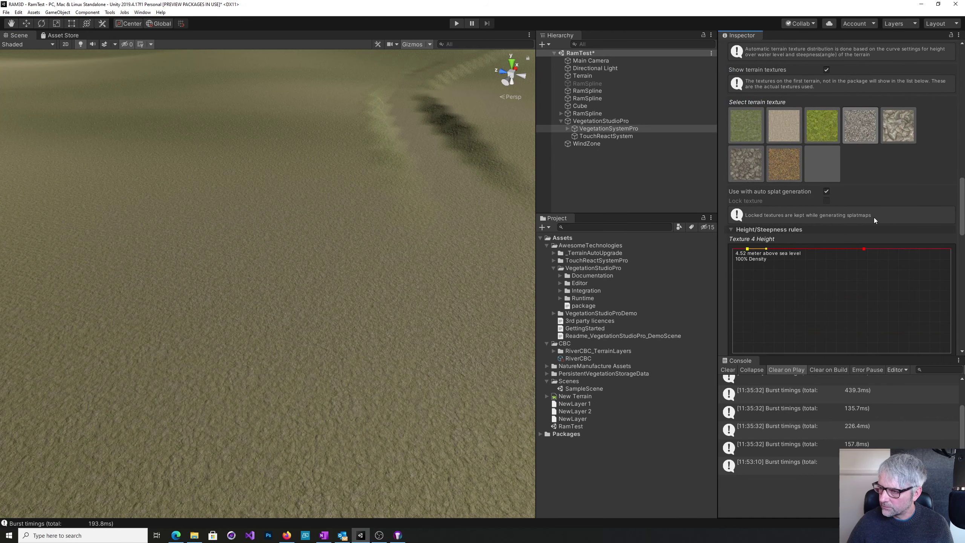
scroll(874, 218, up, 3)
scroll(895, 218, down, 14)
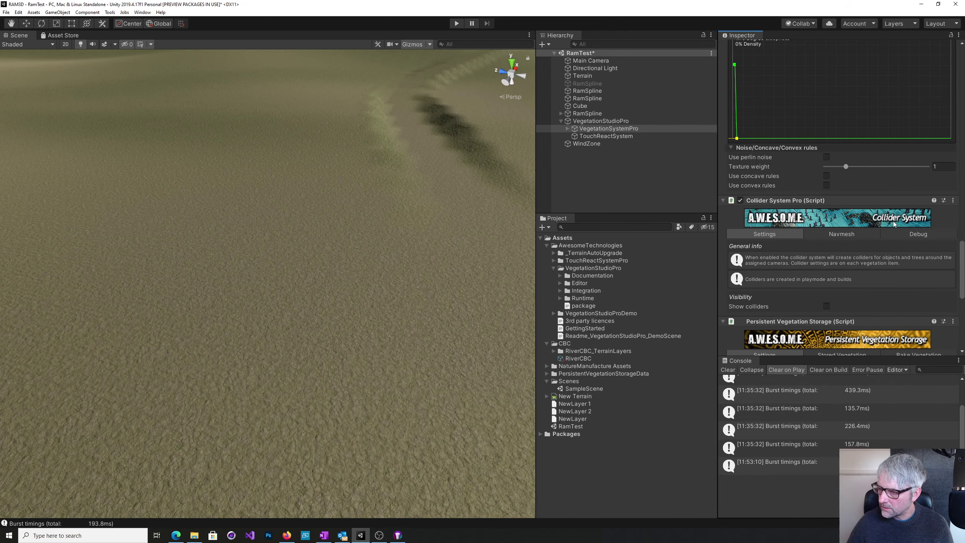
mouse_move(848, 166)
mouse_down()
mouse_move(910, 169)
mouse_move(823, 169)
mouse_move(841, 168)
mouse_up()
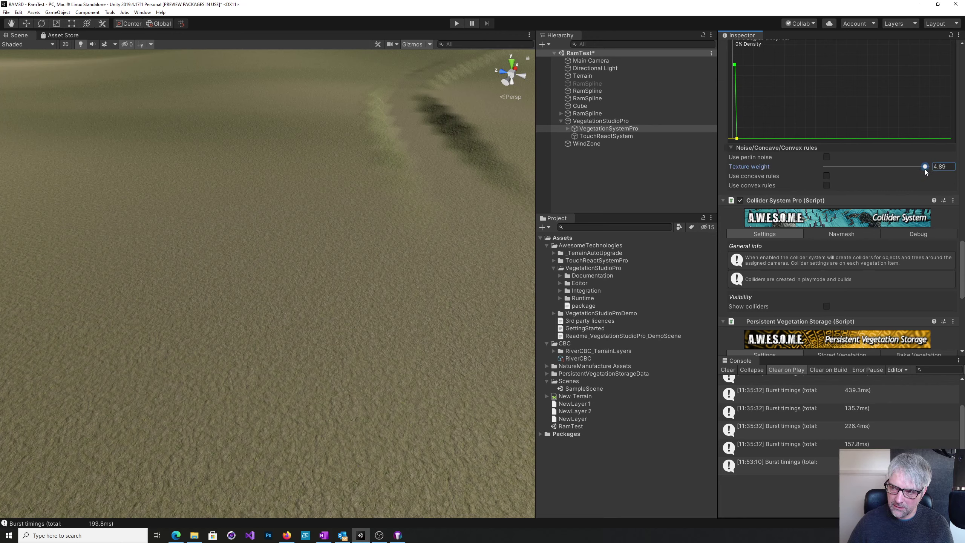
scroll(946, 206, up, 6)
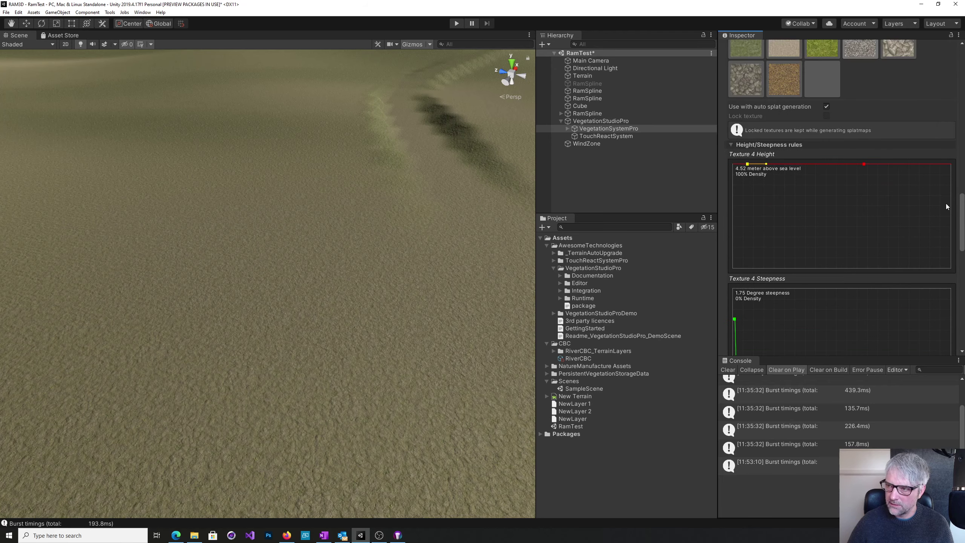
scroll(945, 204, up, 6)
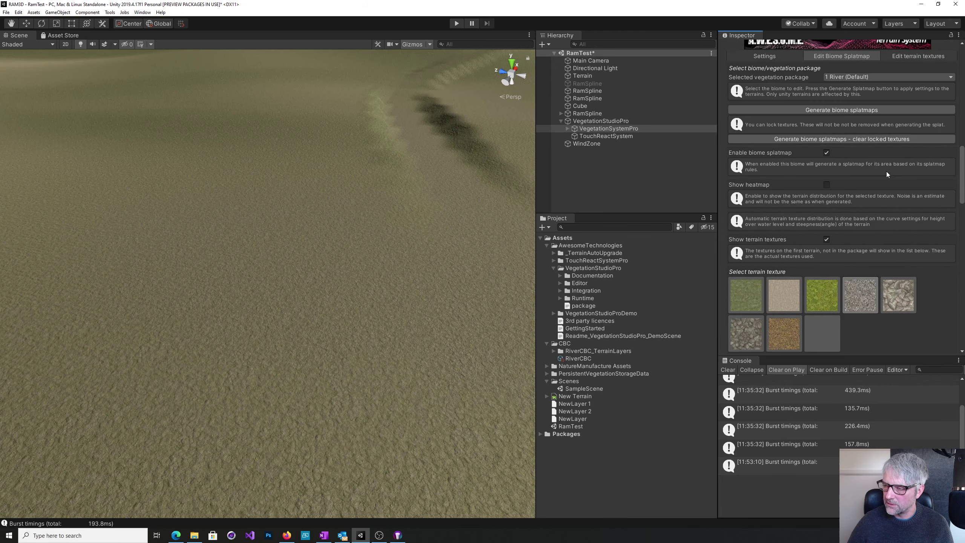
click(832, 110)
- Check the gravel coverage in the river channel, set the Texture 4 weight to 2, and regenerate the biome splatmaps
scroll(170, 216, down, 5)
mouse_move(170, 215)
alt+mouse_down()
mouse_move(151, 203)
mouse_move(267, 210)
mouse_move(259, 177)
mouse_move(235, 173)
alt+mouse_up()
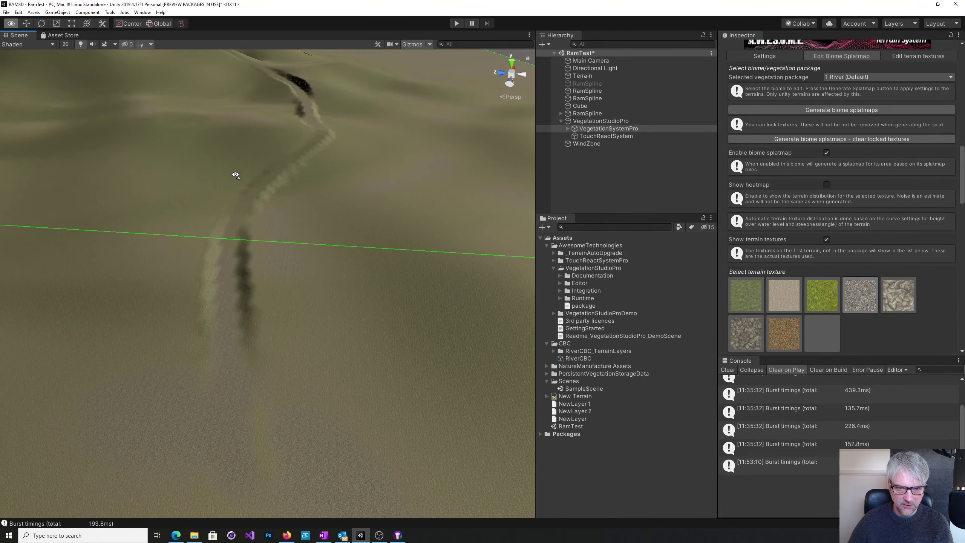
mouse_move(252, 222)
alt+mouse_down()
mouse_move(265, 280)
mouse_move(233, 291)
alt+mouse_up()
scroll(233, 290, up, 5)
scroll(855, 225, down, 8)
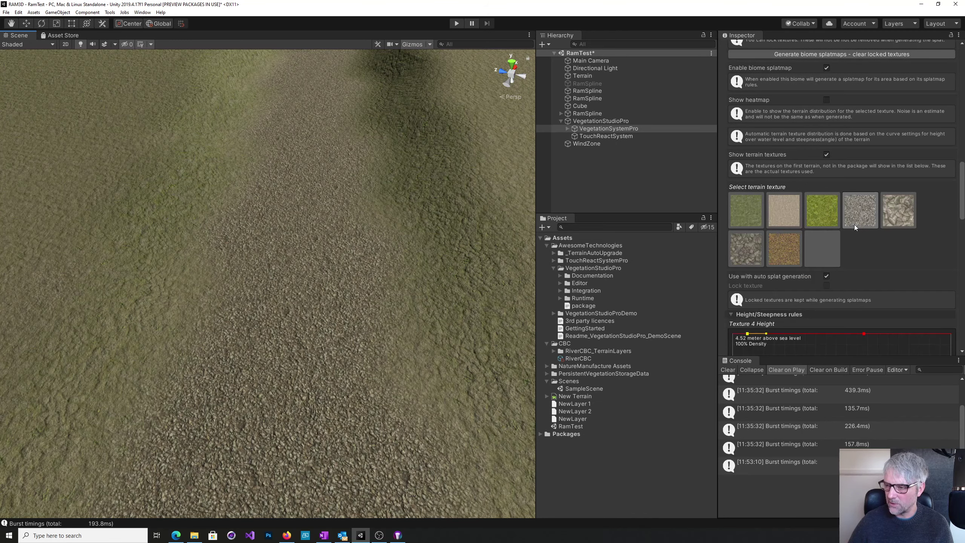
scroll(855, 227, down, 5)
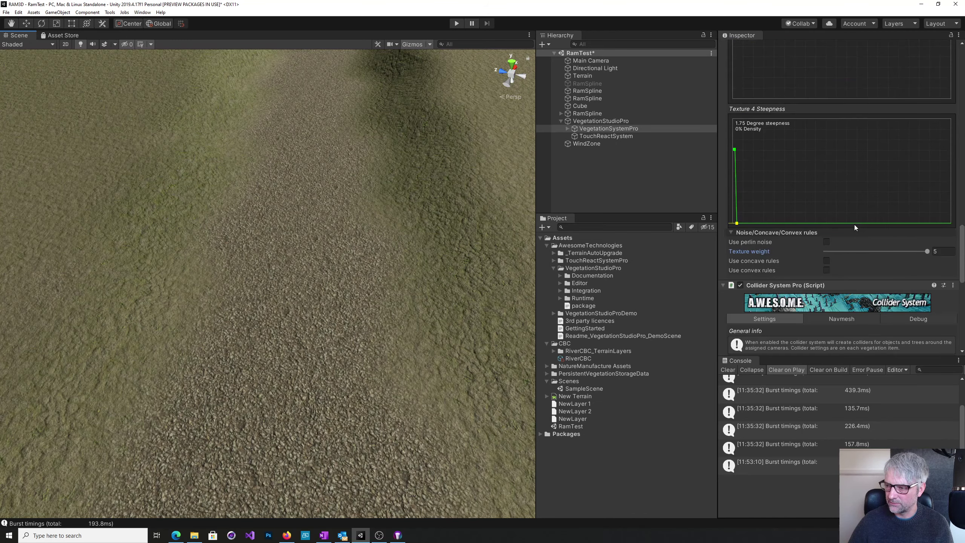
click(946, 251)
text(2)
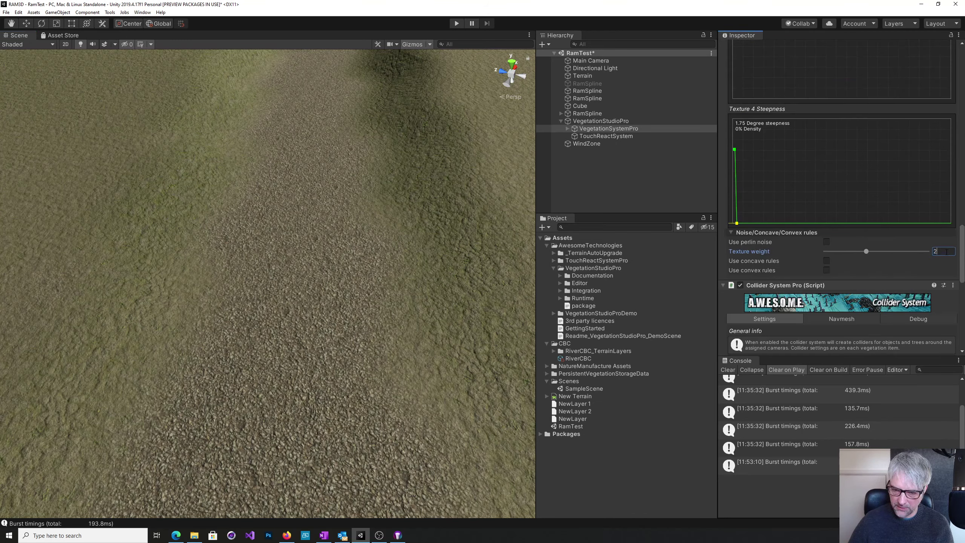
scroll(942, 185, up, 15)
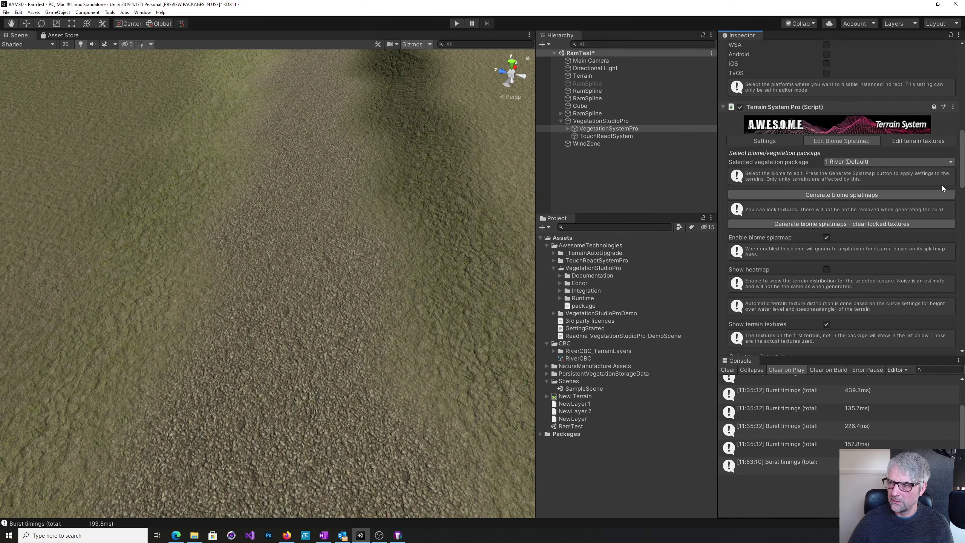
click(838, 196)
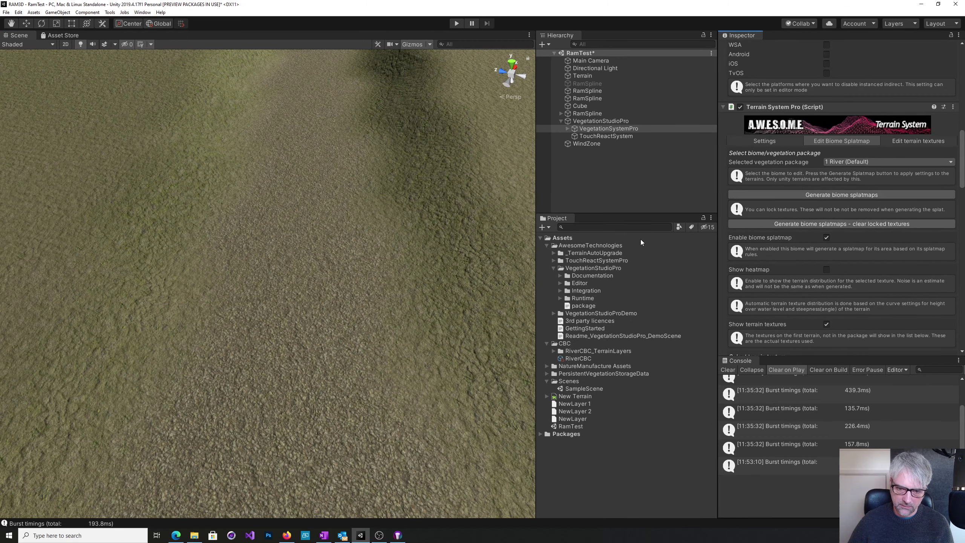
- Set the Texture 4 weight to 1 after checking the gravel blending around the river channel
right_drag(300, 307, 344, 289)
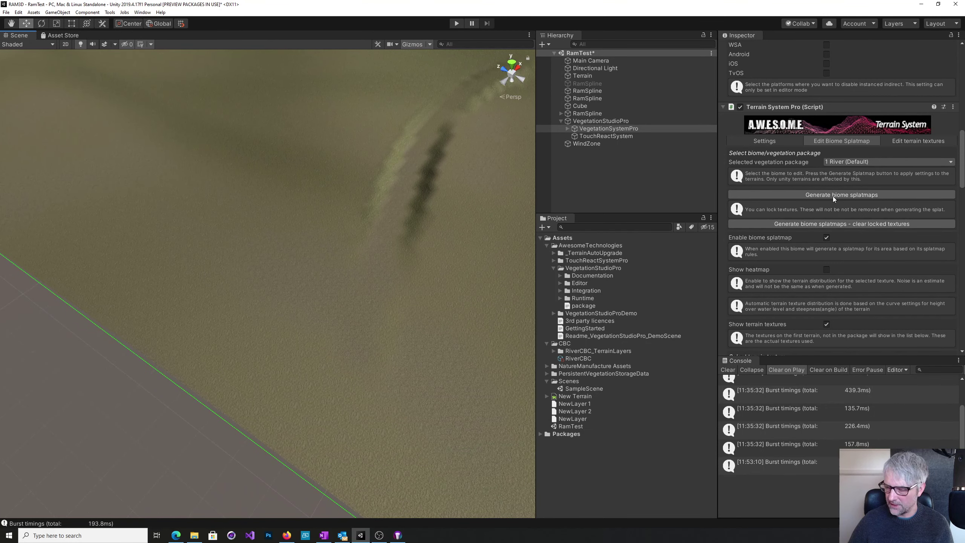
scroll(895, 220, down, 15)
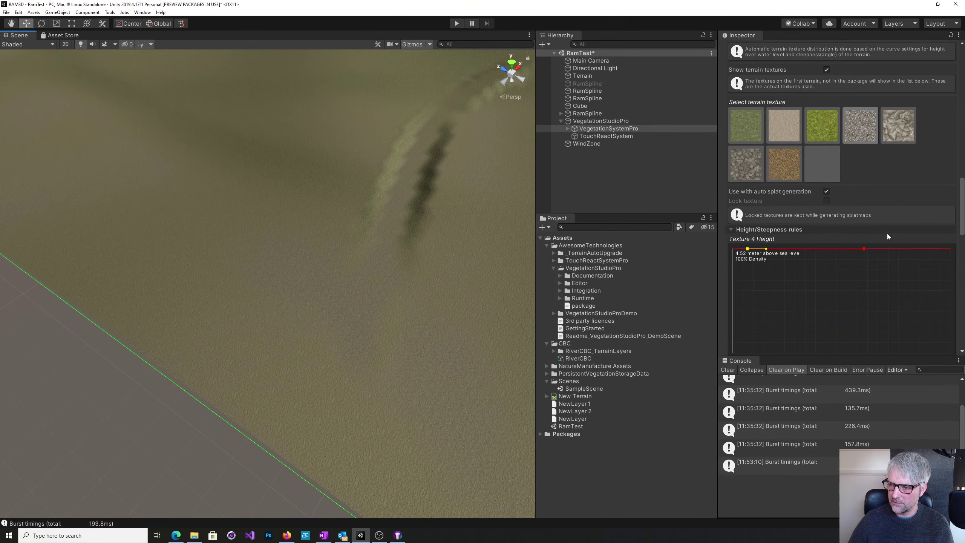
scroll(870, 220, down, 5)
click(938, 250)
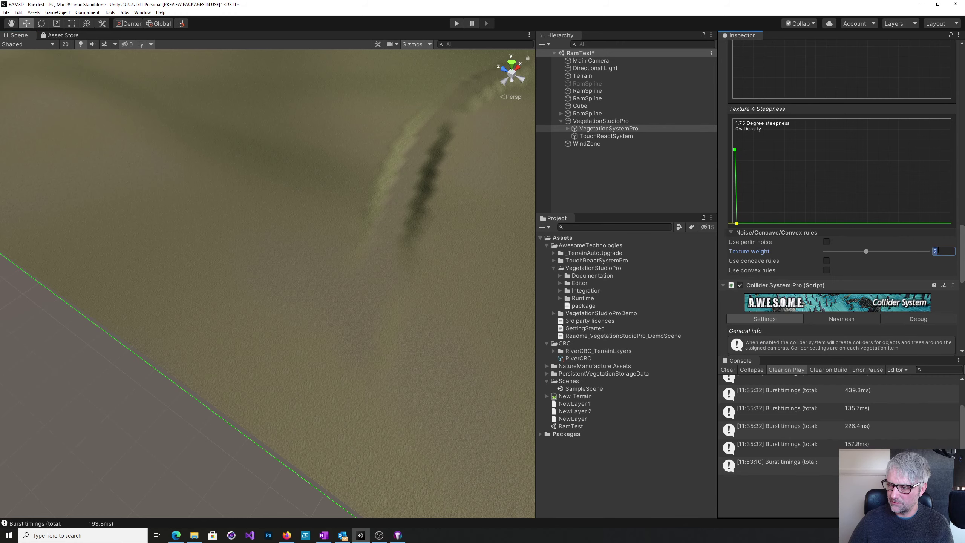
text(1)
scroll(942, 228, up, 10)
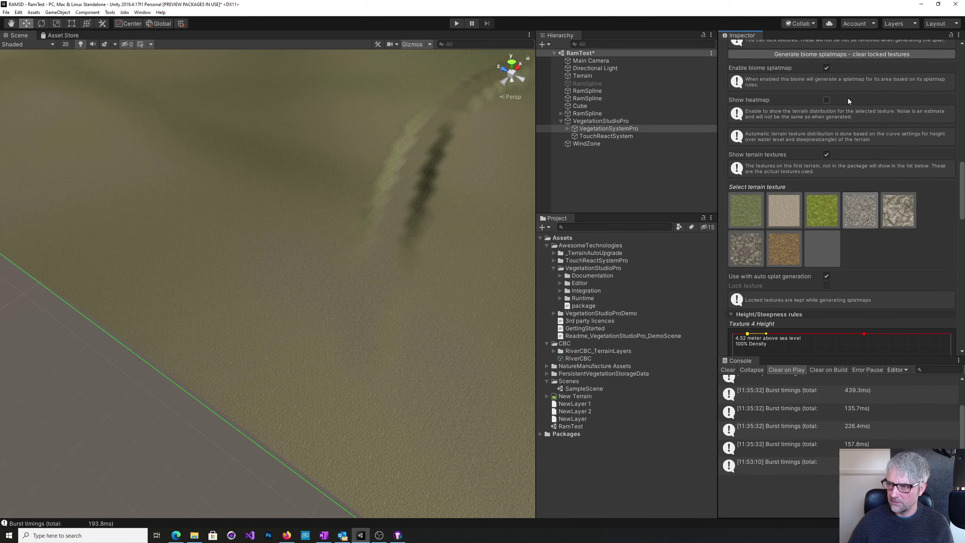
scroll(892, 118, up, 3)
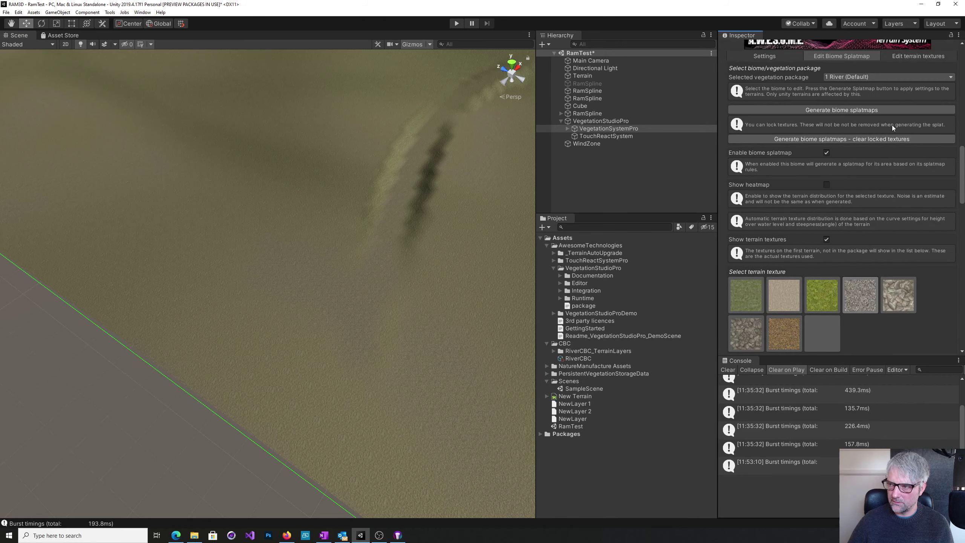
- Examine how the textures blend along the river channel and its banks from several angles
mouse_move(463, 276)
right_down()
mouse_move(496, 267)
mouse_move(311, 253)
mouse_move(427, 280)
mouse_move(398, 276)
mouse_move(247, 224)
mouse_move(352, 220)
right_up()
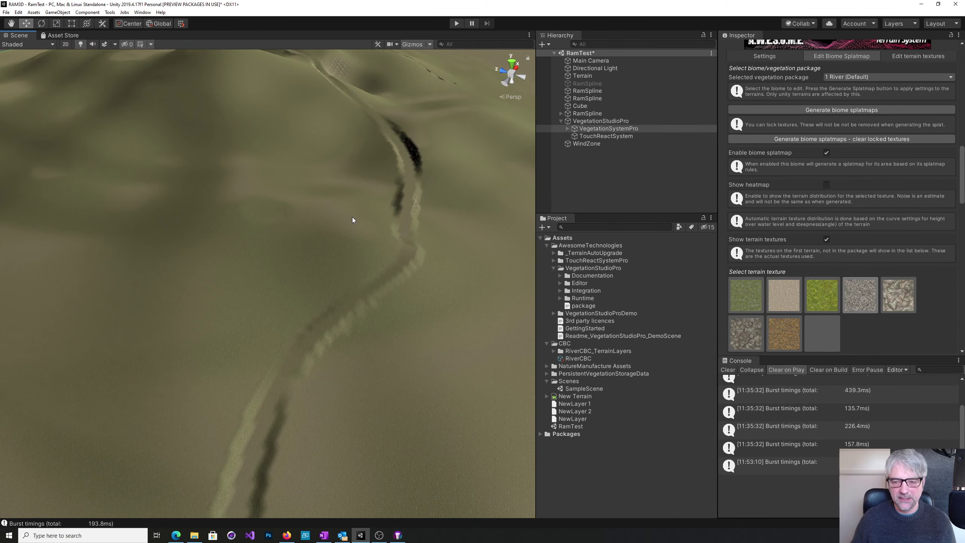
mouse_move(440, 272)
alt+mouse_down()
mouse_move(426, 317)
mouse_move(334, 280)
mouse_move(362, 278)
mouse_move(398, 296)
mouse_move(445, 274)
alt+mouse_up()
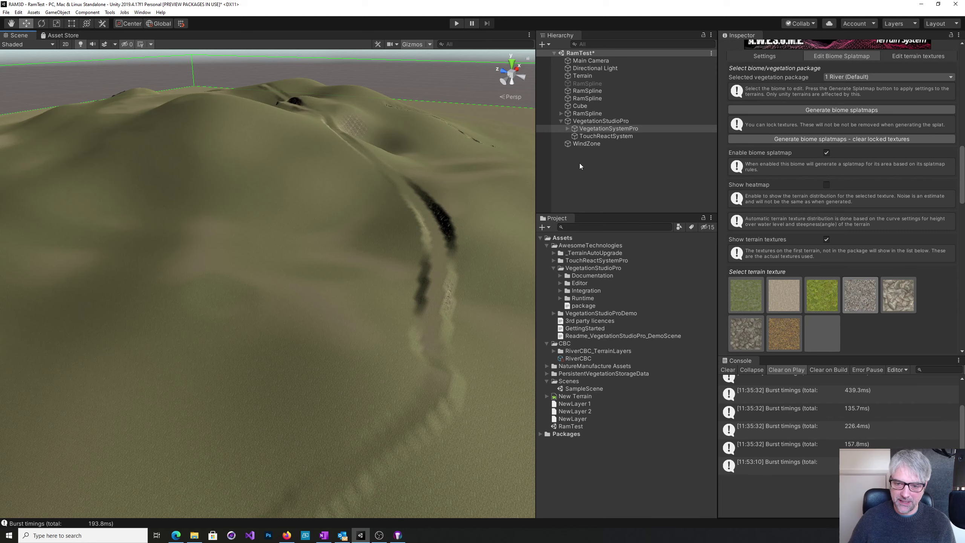
alt+drag(297, 263, 267, 303)
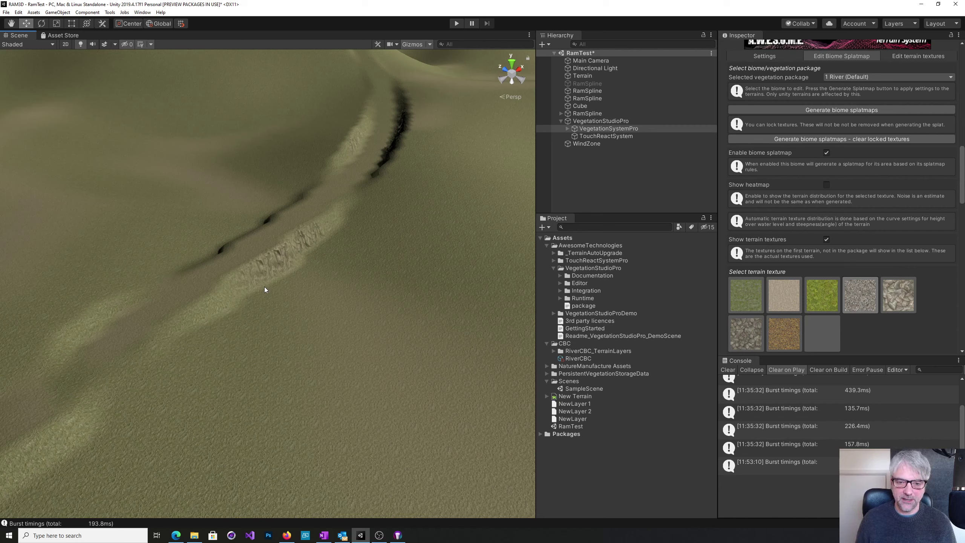
key(alt)
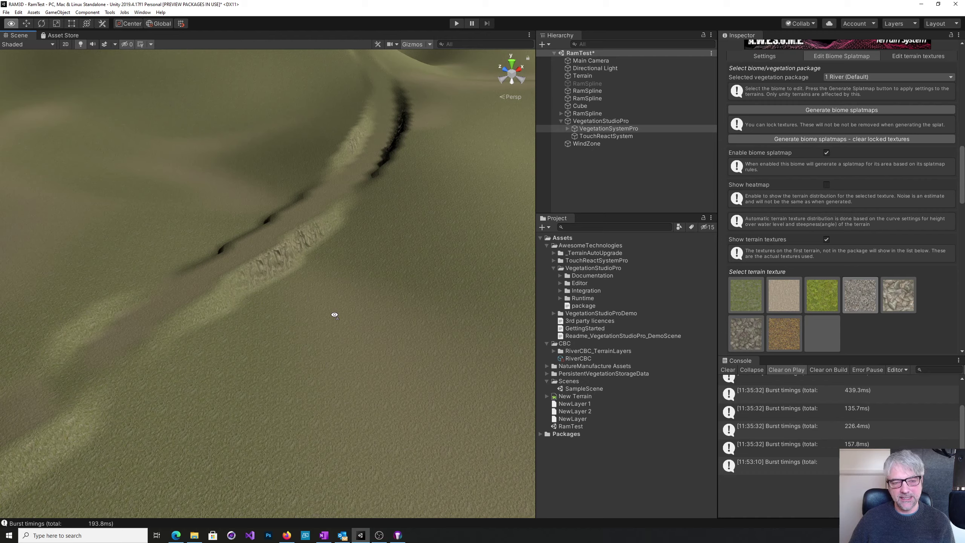
alt+drag(334, 315, 326, 306)
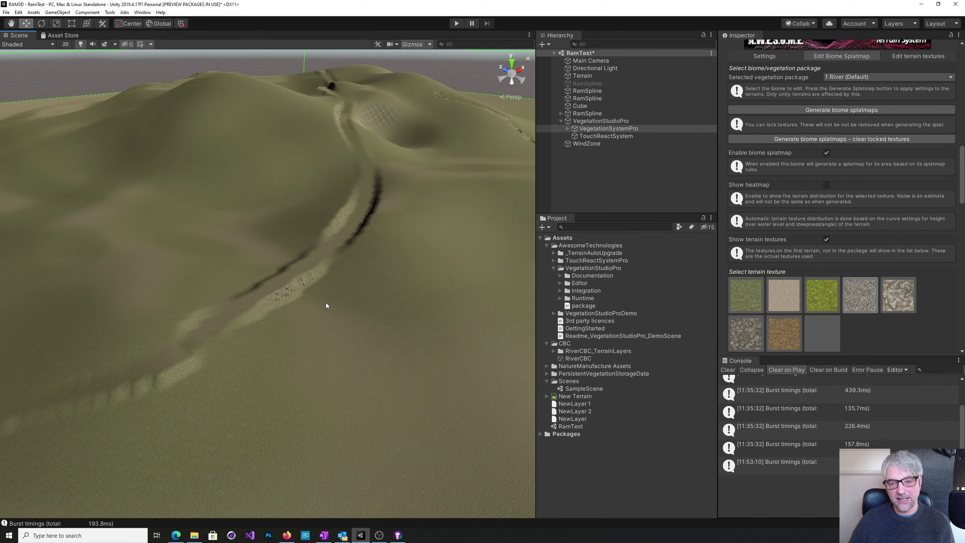